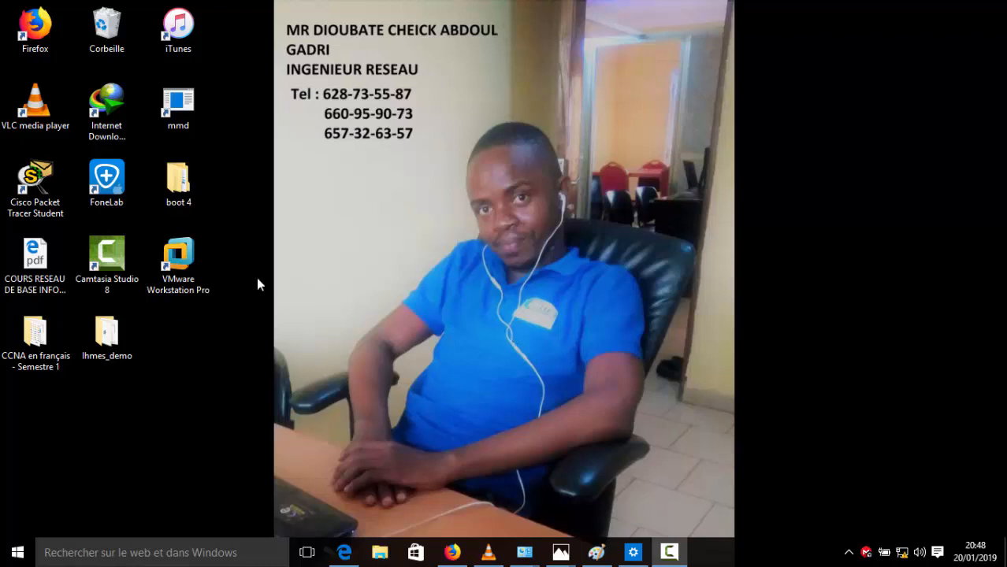
# Step: Launch VMware Workstation Pro from its desktop shortcut
pyautogui.click(180, 263)
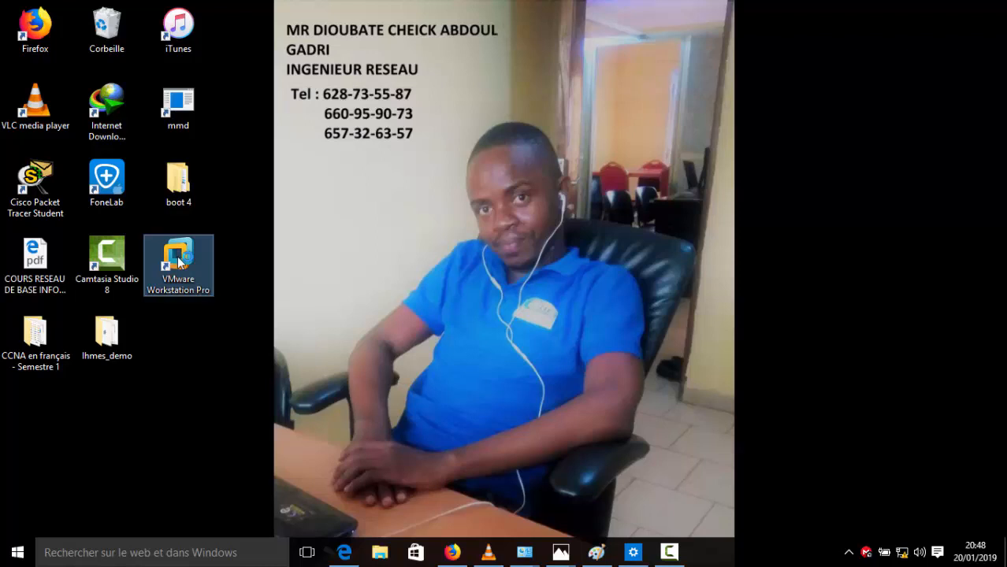
pyautogui.doubleClick(180, 264)
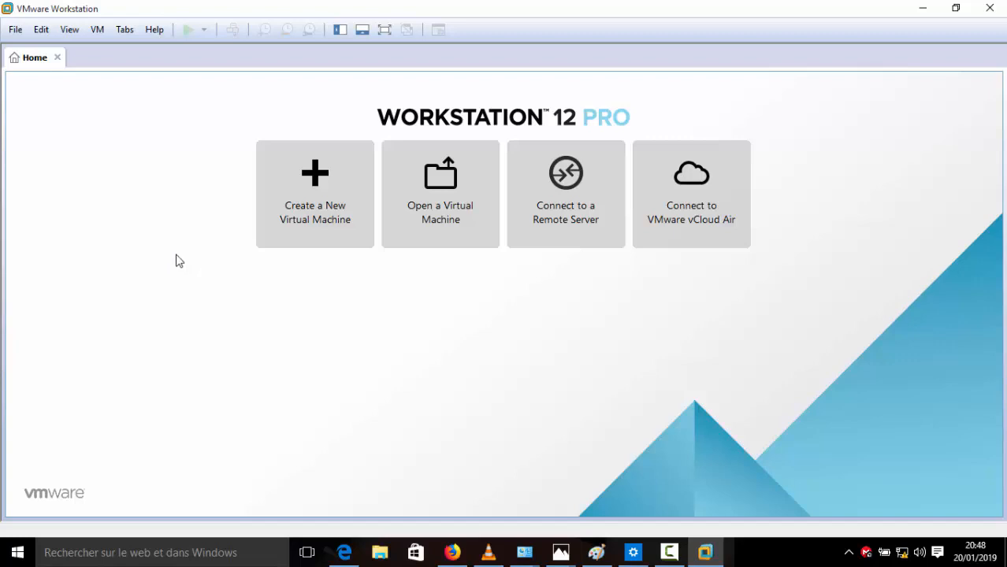
# Step: Start the New Virtual Machine Wizard from the Home tab's Create a New Virtual Machine tile
pyautogui.click(18, 31)
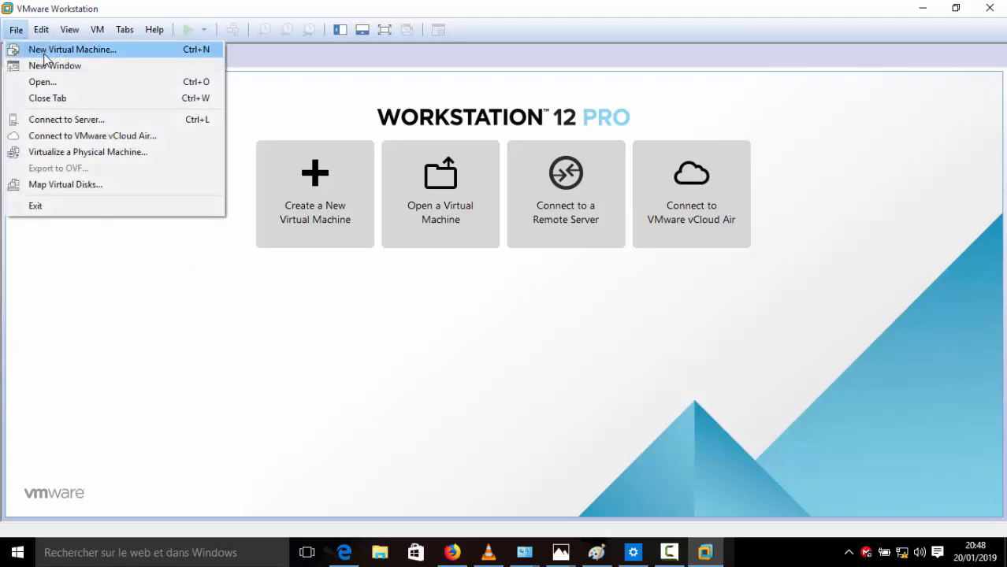
pyautogui.click(320, 276)
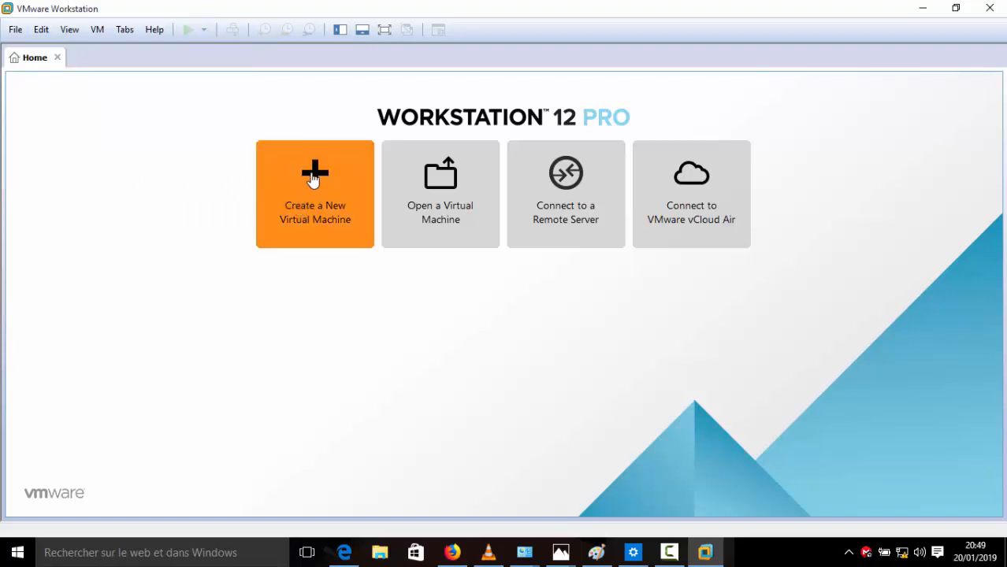
pyautogui.click(313, 180)
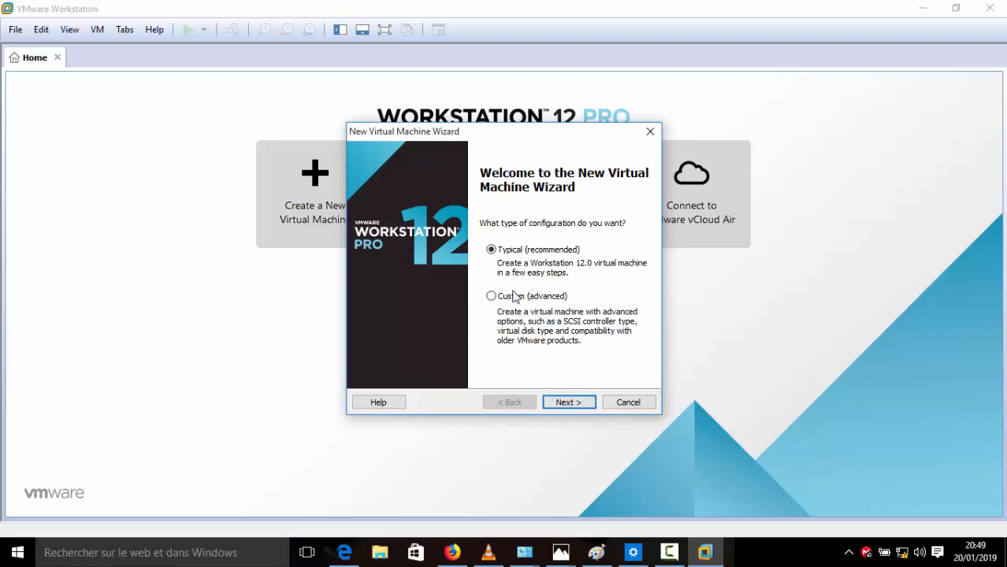
# Step: Choose Typical setup, install the OS later, and pick Other / MS-DOS as guest OS
pyautogui.click(561, 403)
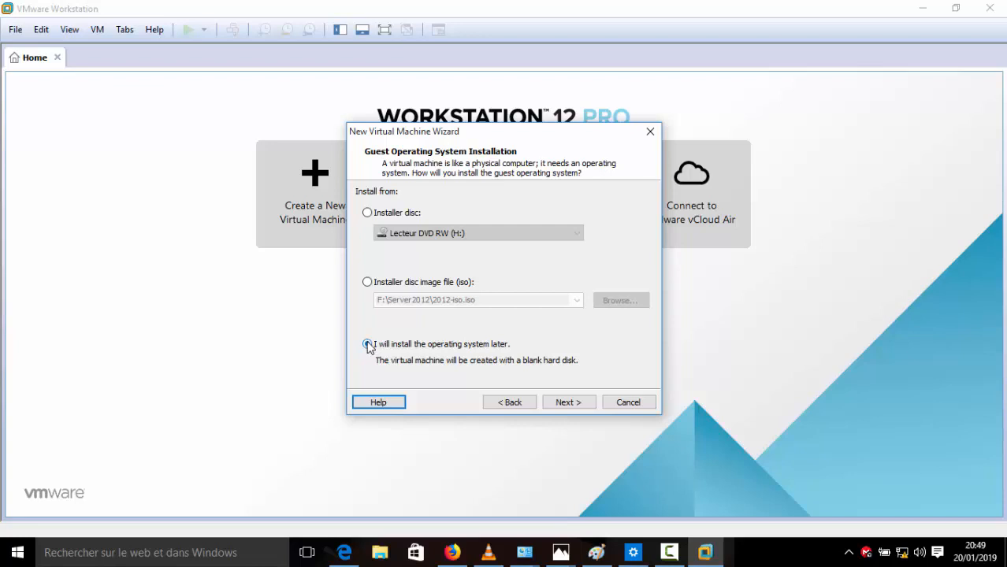
pyautogui.click(567, 403)
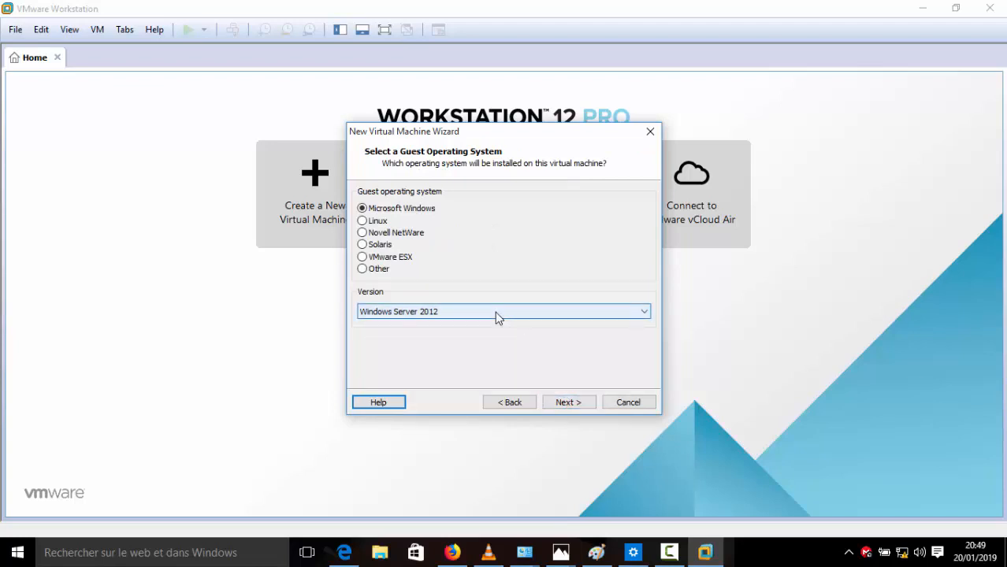
pyautogui.click(494, 311)
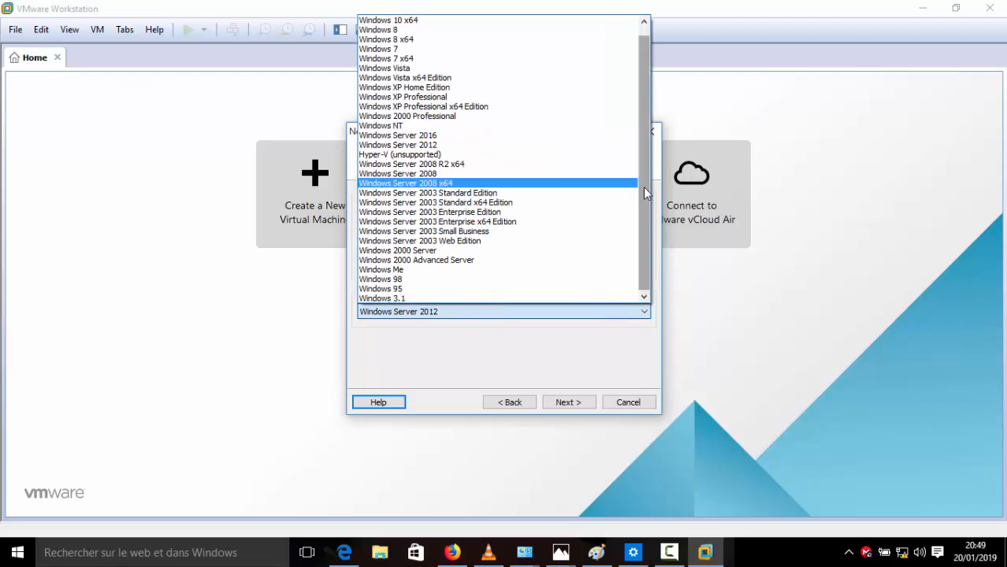
pyautogui.moveTo(646, 202); pyautogui.dragTo(661, 276)
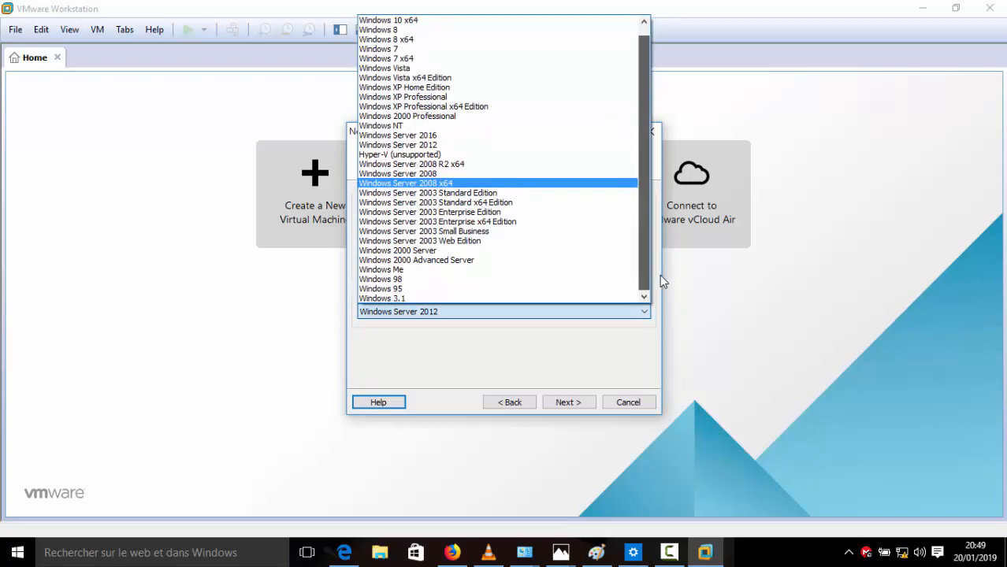
pyautogui.click(637, 343)
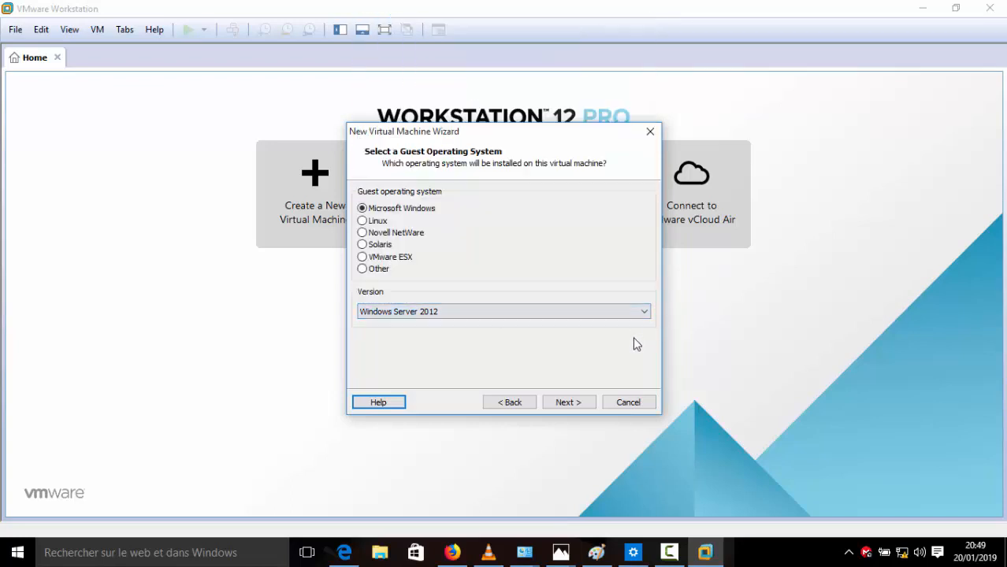
pyautogui.click(363, 270)
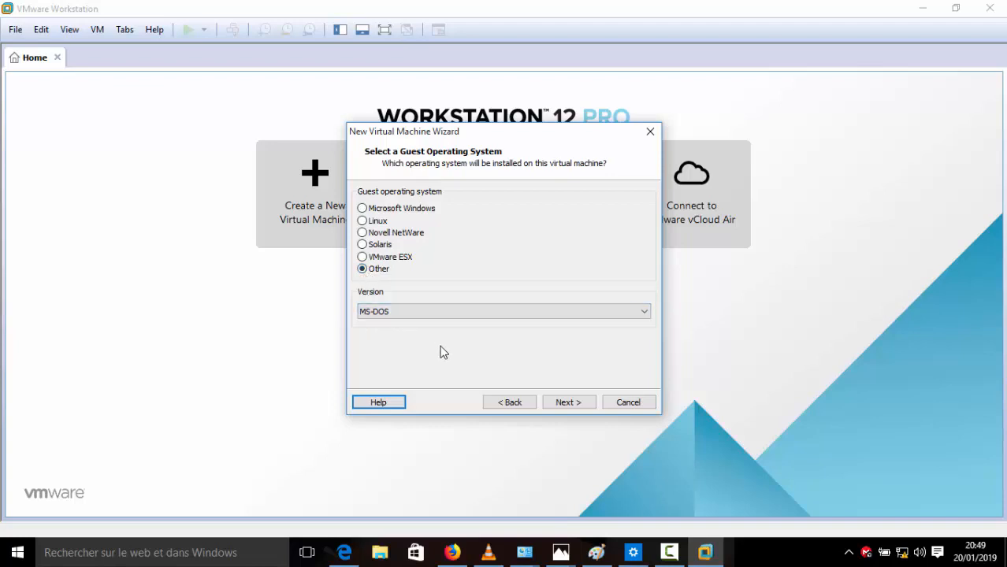
pyautogui.click(567, 403)
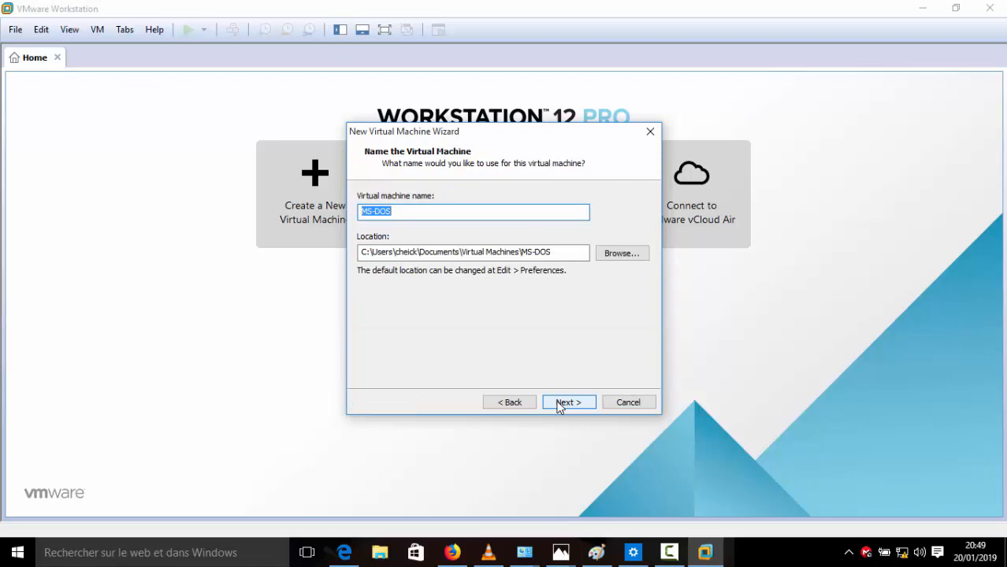
# Step: Name the VM 'elastix', give it a 20 GB disk, and create it
pyautogui.write('elastix')
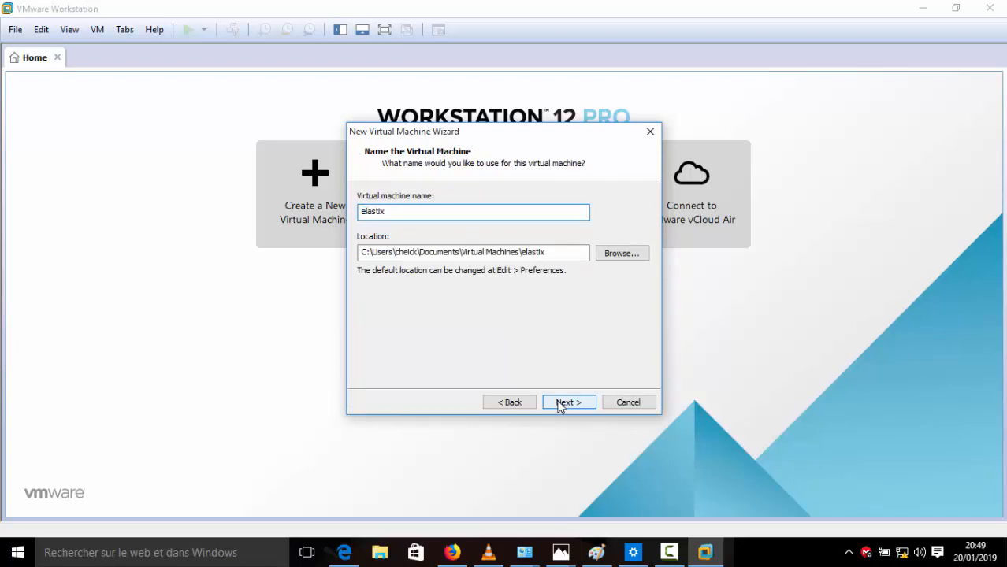
pyautogui.click(572, 402)
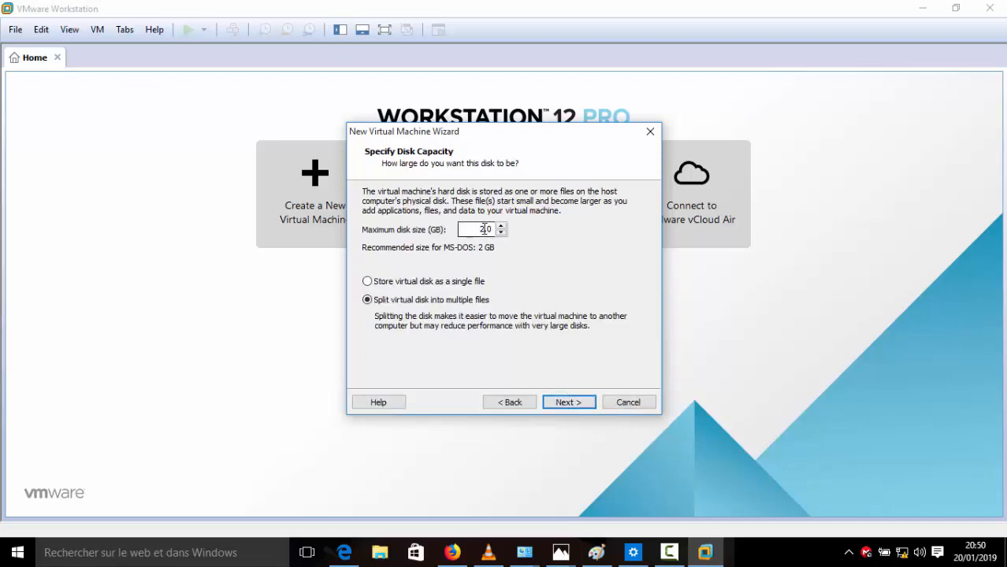
pyautogui.click(484, 228)
pyautogui.write('0')
pyautogui.click(562, 402)
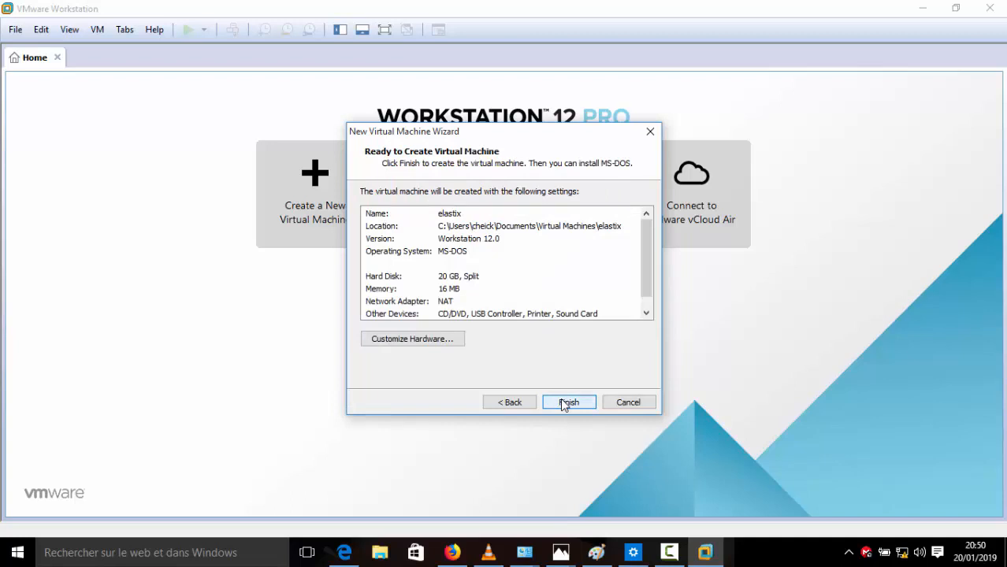
pyautogui.click(568, 402)
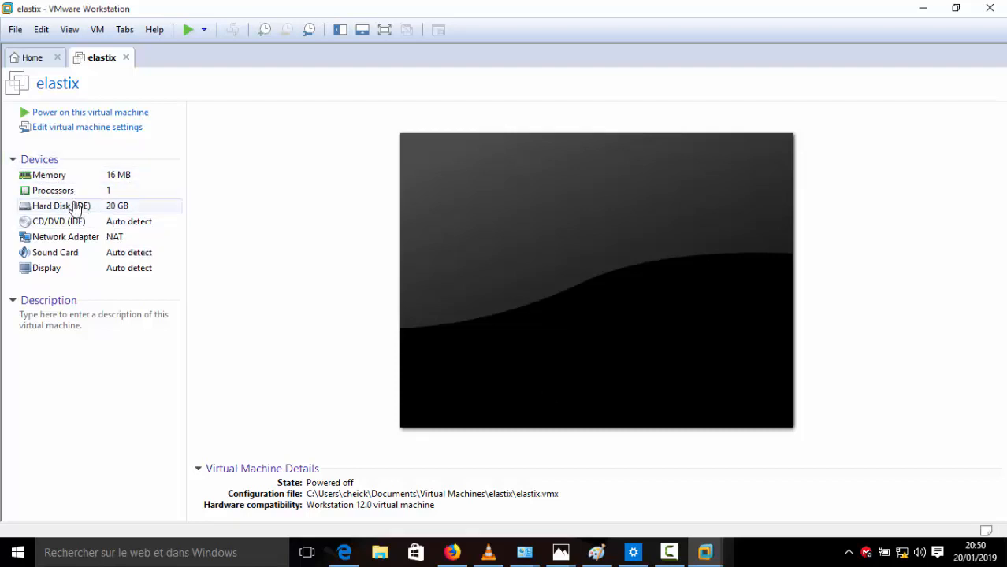
# Step: Raise the elastix VM's memory from 16 MB to 1 GB
pyautogui.click(148, 176)
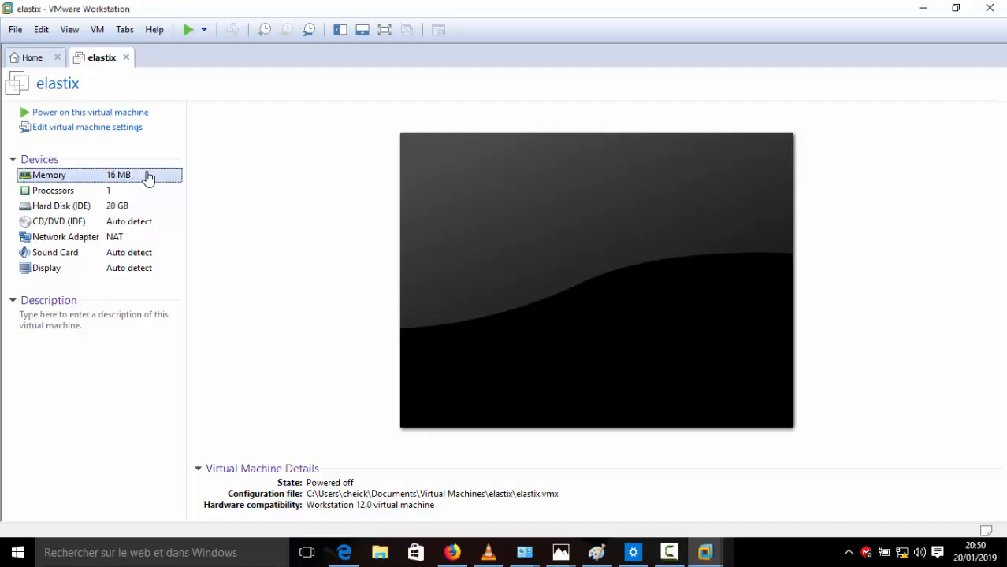
pyautogui.doubleClick(148, 177)
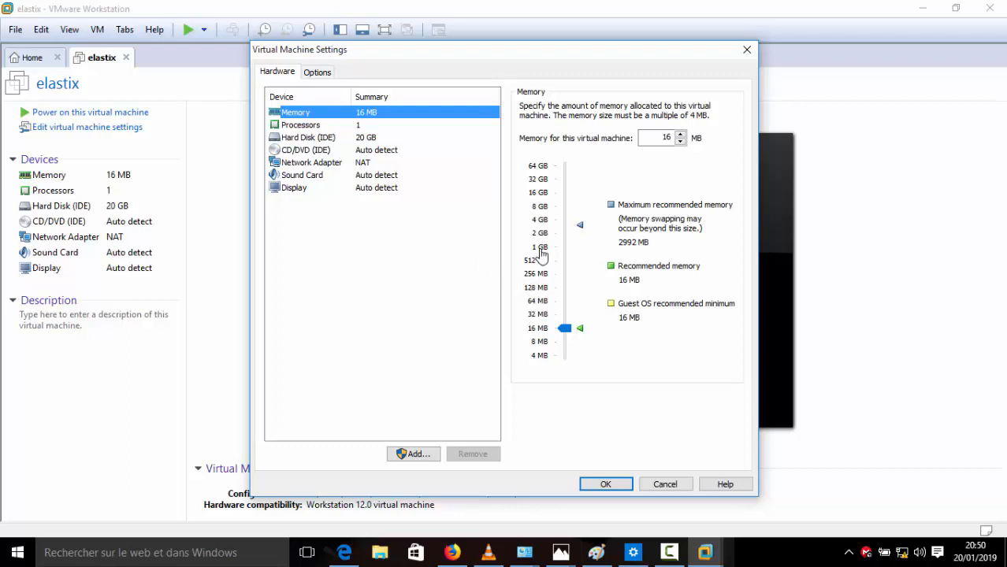
pyautogui.click(540, 248)
pyautogui.click(361, 126)
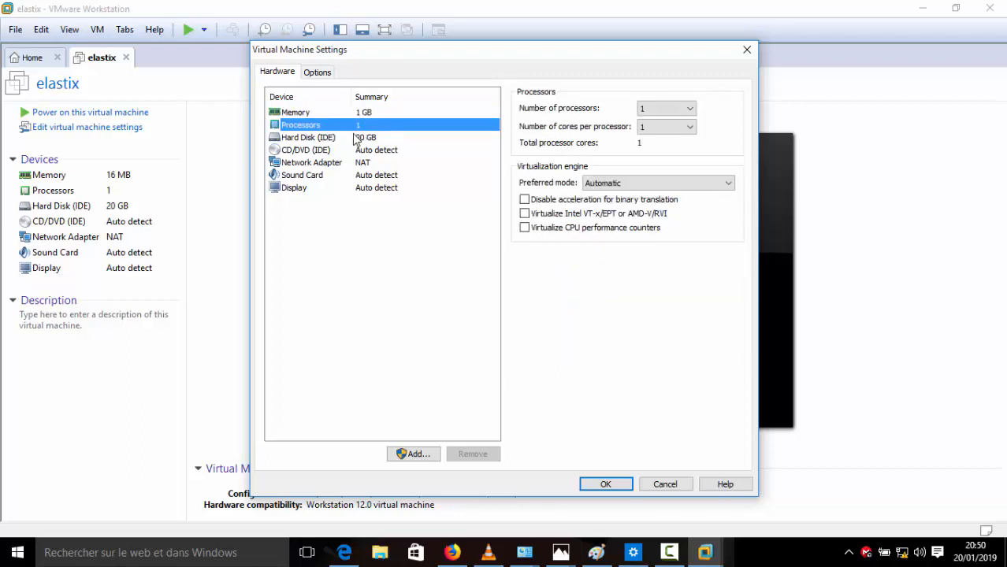
pyautogui.click(599, 485)
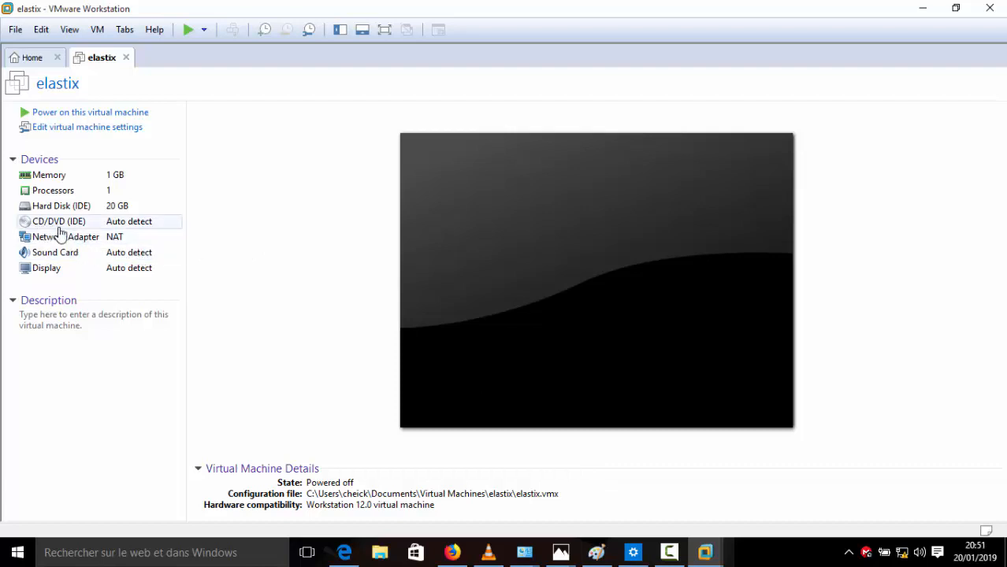
# Step: Set the elastix VM's CD/DVD drive to use an ISO image file
pyautogui.click(129, 227)
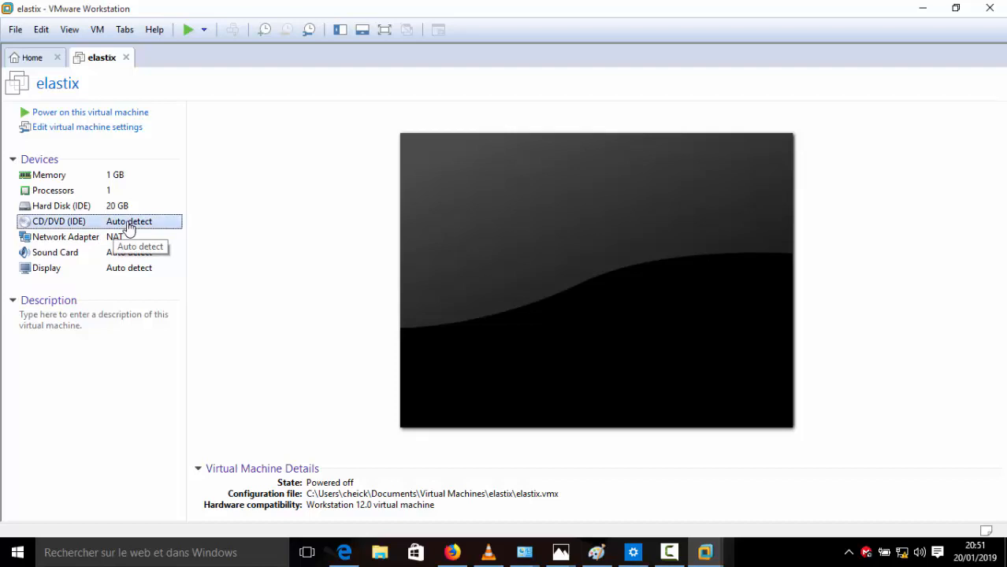
pyautogui.doubleClick(130, 228)
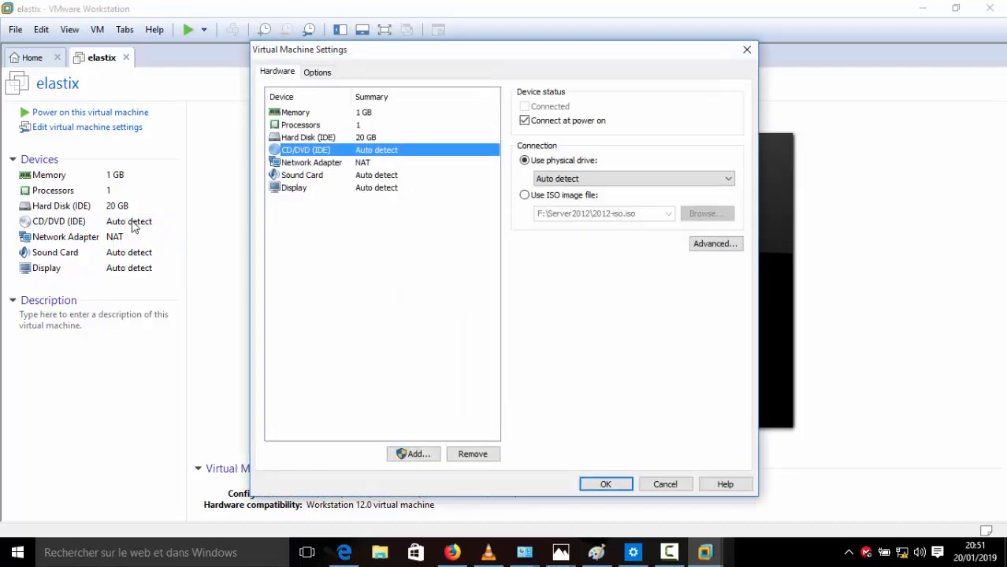
pyautogui.click(525, 198)
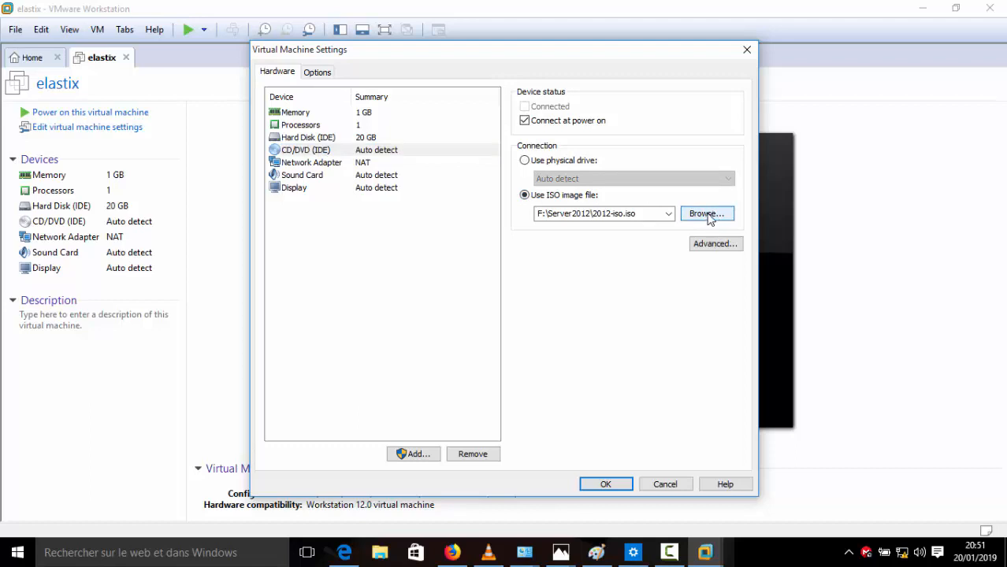
pyautogui.click(707, 218)
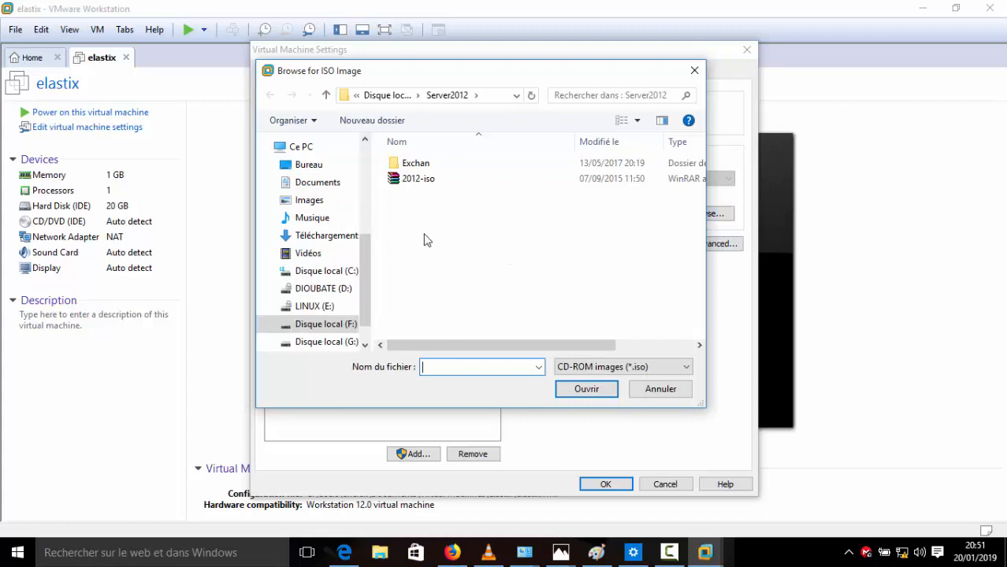
# Step: Select D:\Systemes Iso\Elastix.iso as the ISO image and save the CD/DVD settings
pyautogui.click(342, 291)
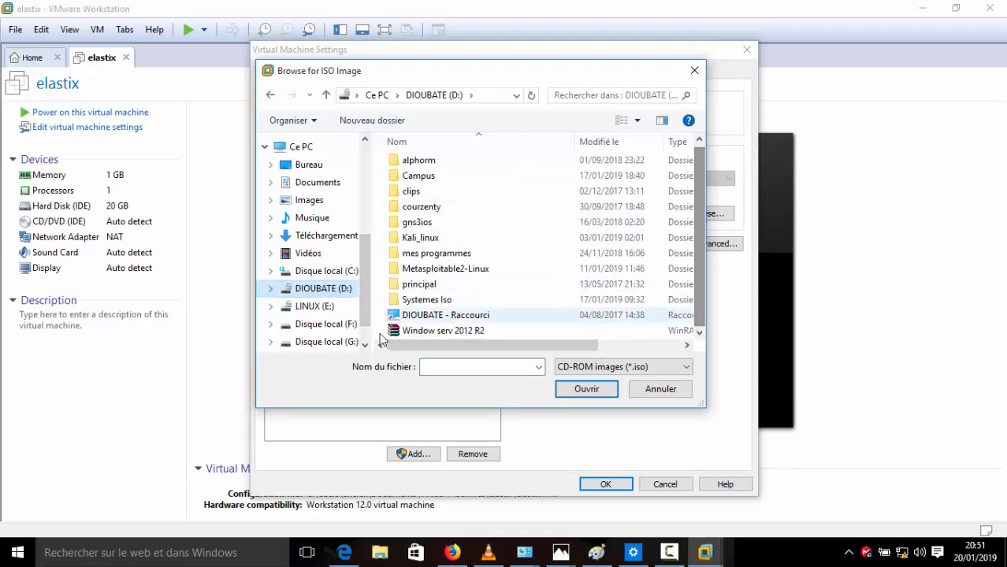
pyautogui.click(319, 345)
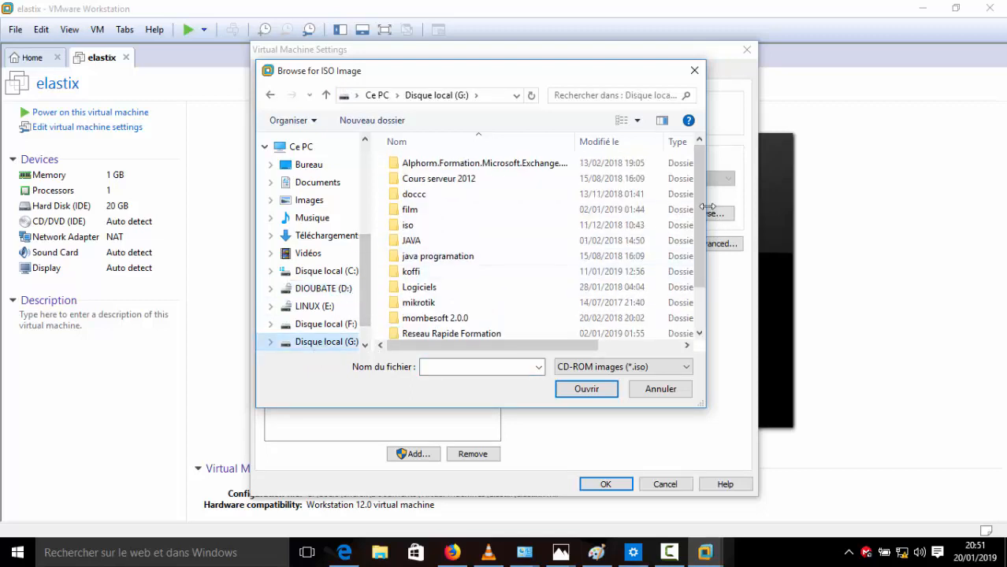
pyautogui.moveTo(701, 210); pyautogui.dragTo(706, 268)
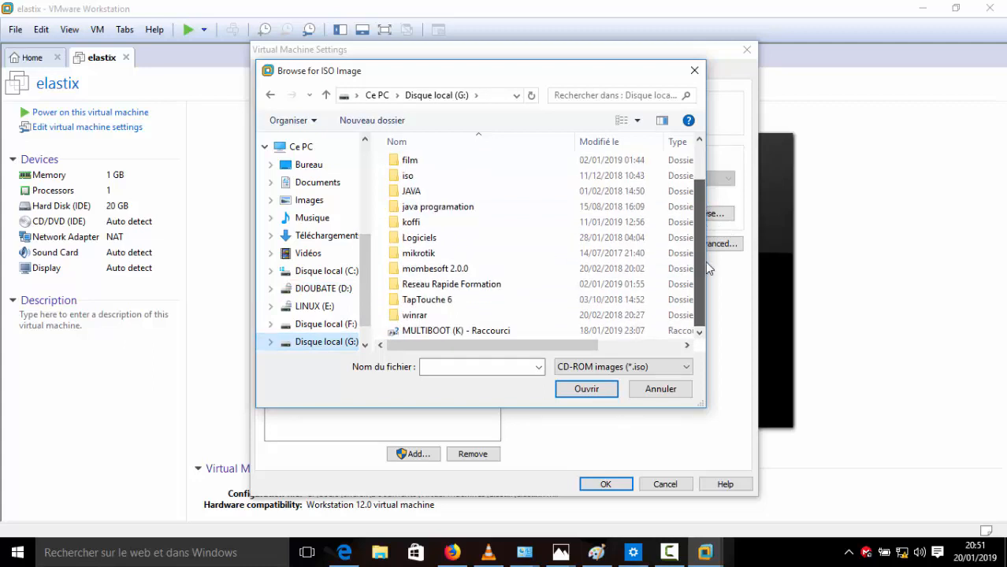
pyautogui.click(325, 323)
pyautogui.moveTo(704, 184); pyautogui.dragTo(713, 277)
pyautogui.scroll(-1, 365, 283)
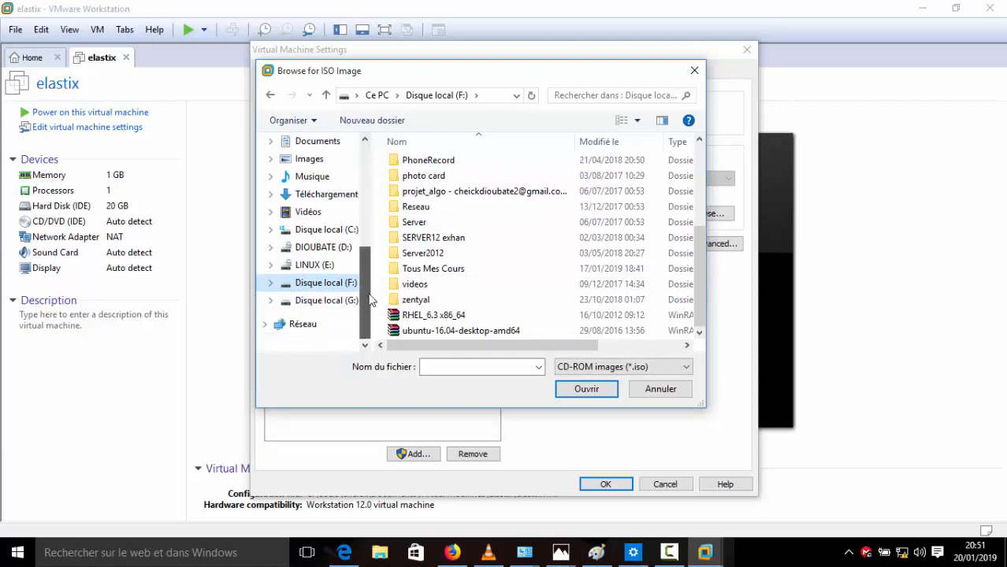
pyautogui.click(325, 300)
pyautogui.moveTo(699, 179); pyautogui.dragTo(700, 236)
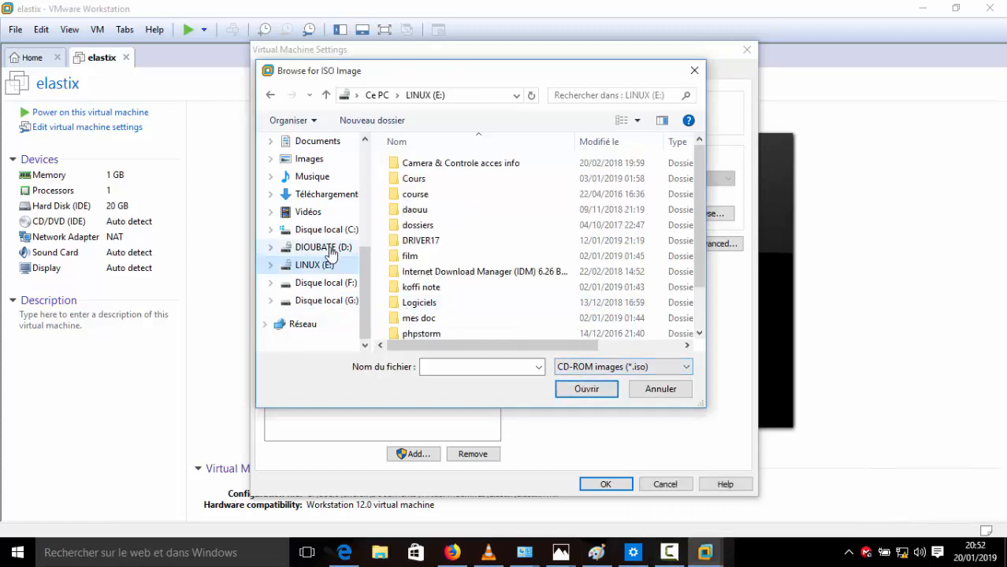
pyautogui.click(324, 247)
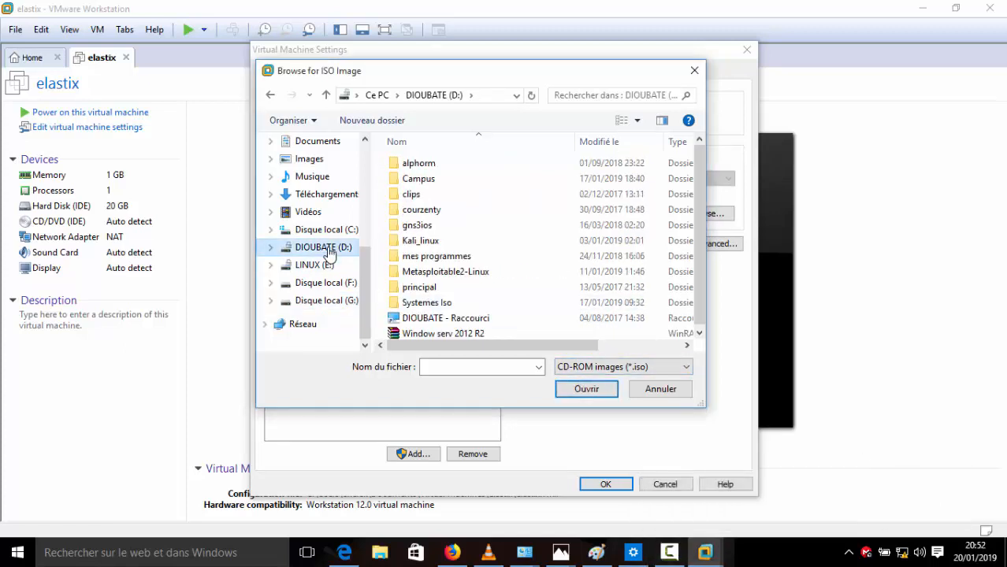
pyautogui.doubleClick(440, 305)
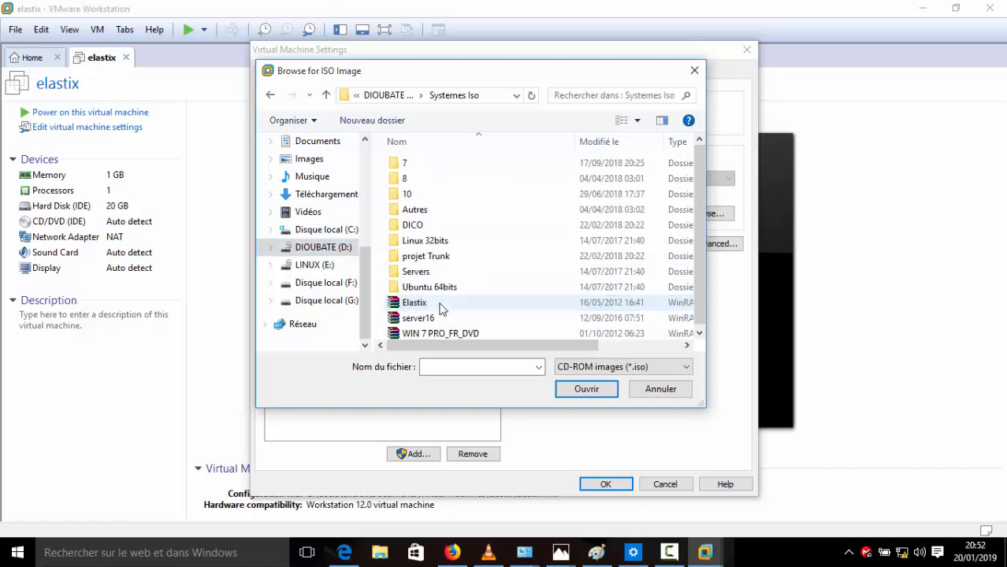
pyautogui.moveTo(697, 199); pyautogui.dragTo(699, 234)
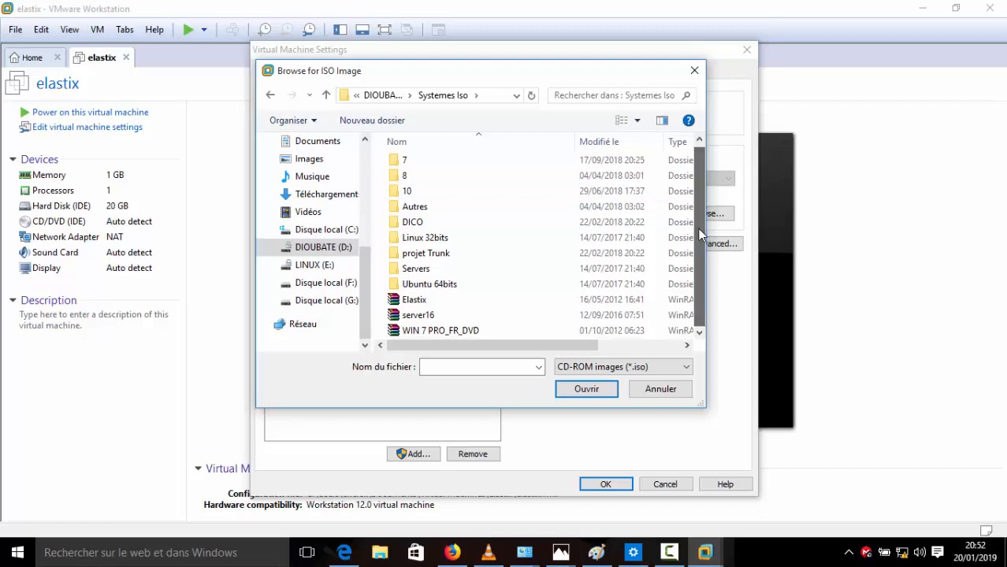
pyautogui.doubleClick(416, 303)
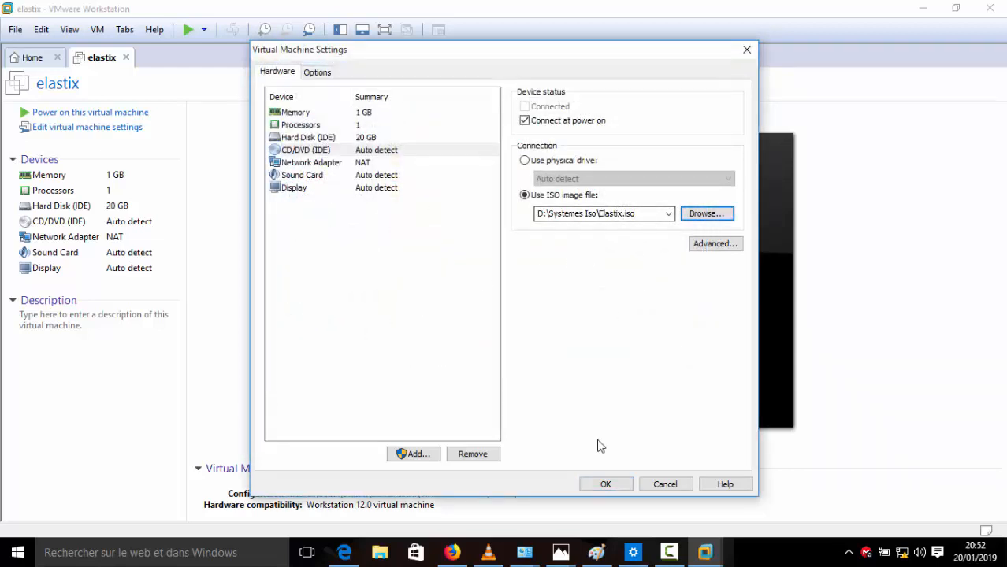
pyautogui.click(610, 483)
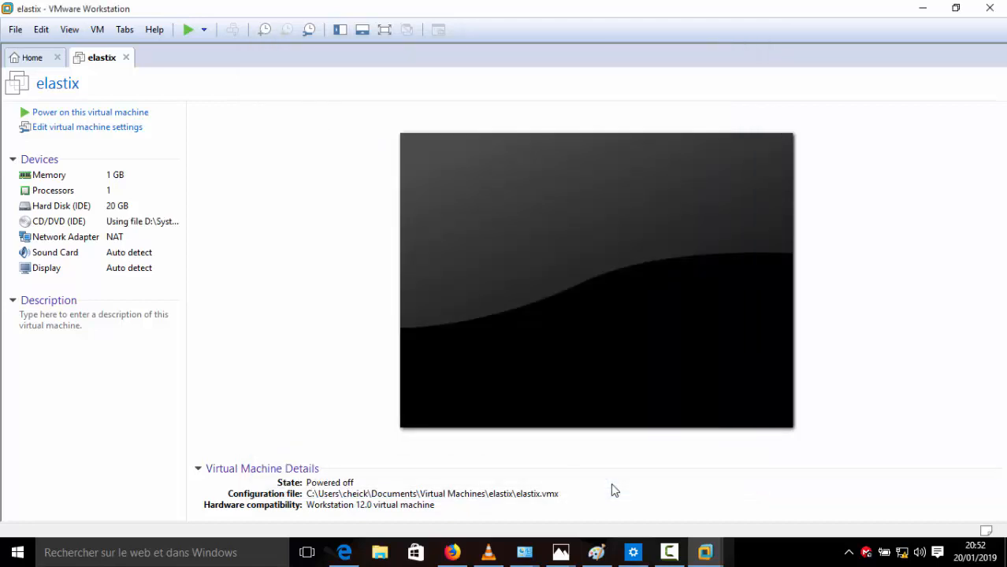
pyautogui.click(669, 552)
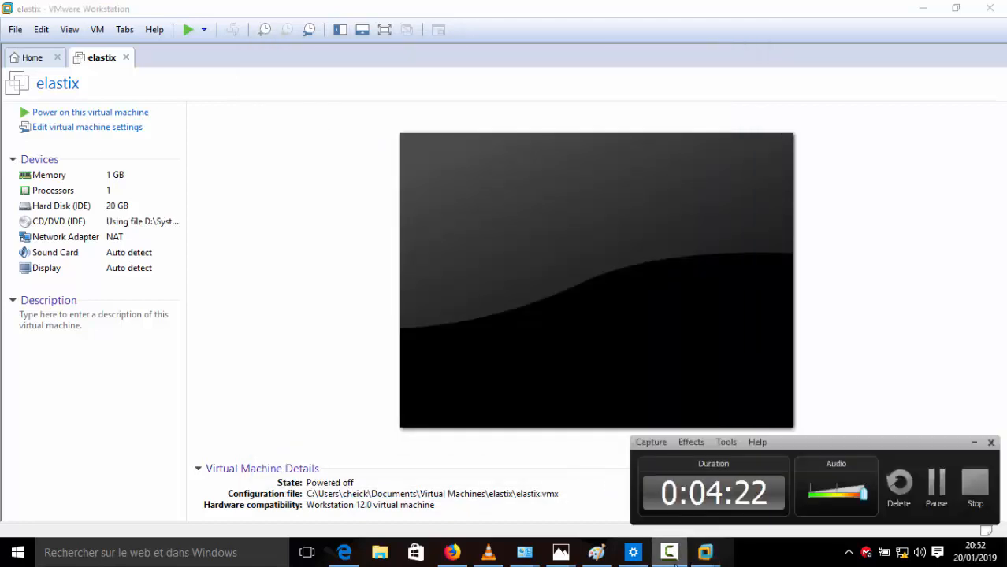
pyautogui.click(935, 492)
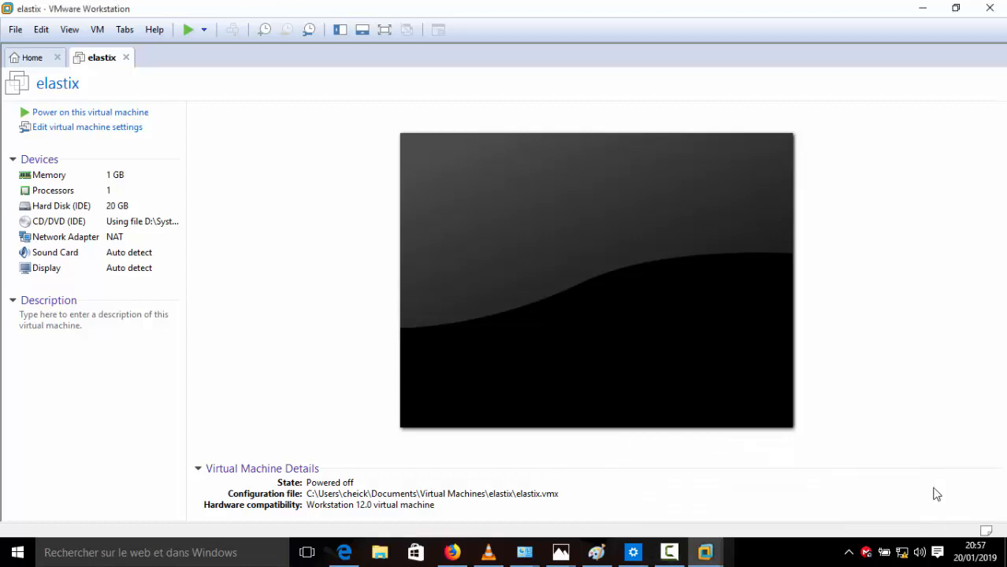
pyautogui.click(135, 228)
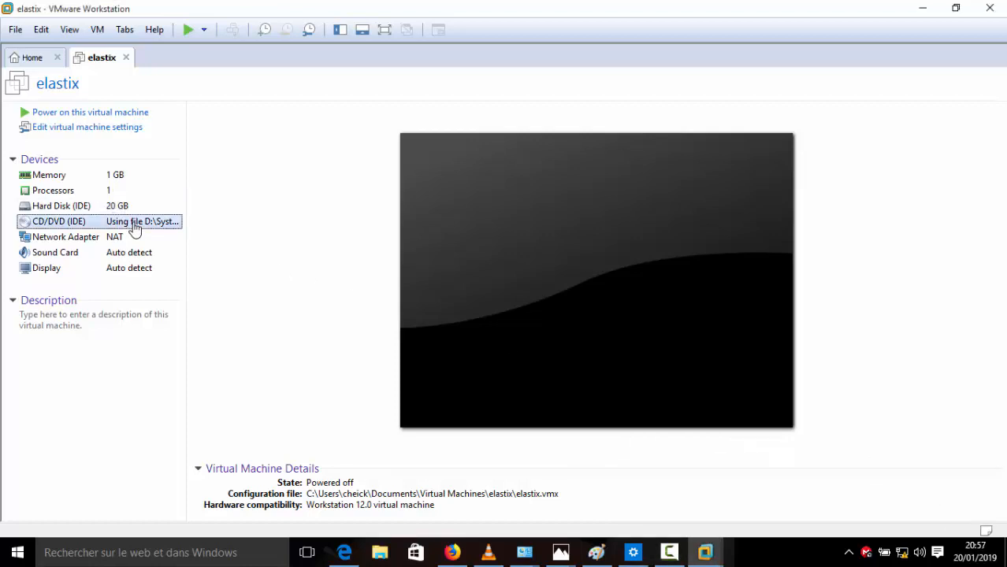
pyautogui.doubleClick(134, 226)
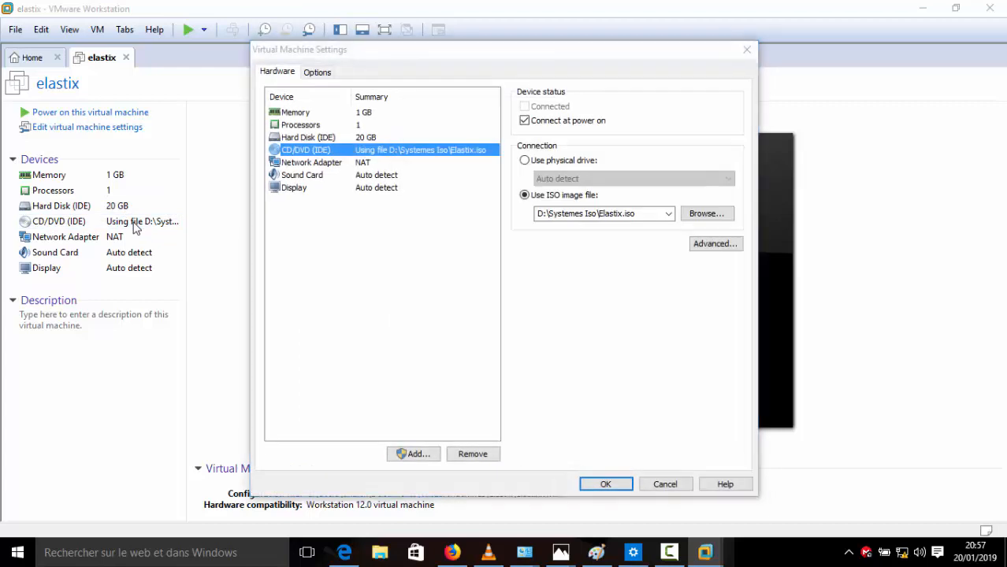
pyautogui.click(647, 219)
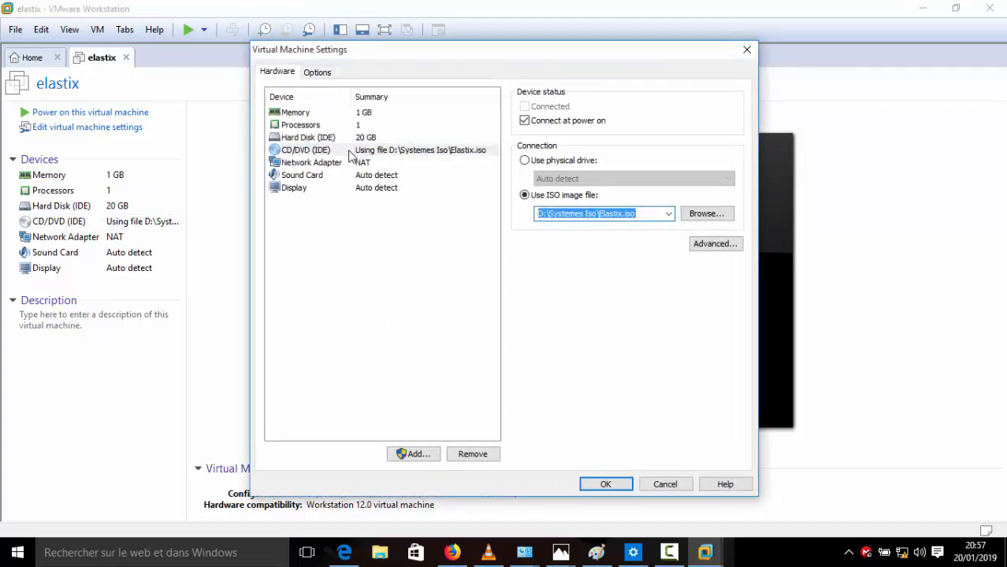
pyautogui.click(605, 487)
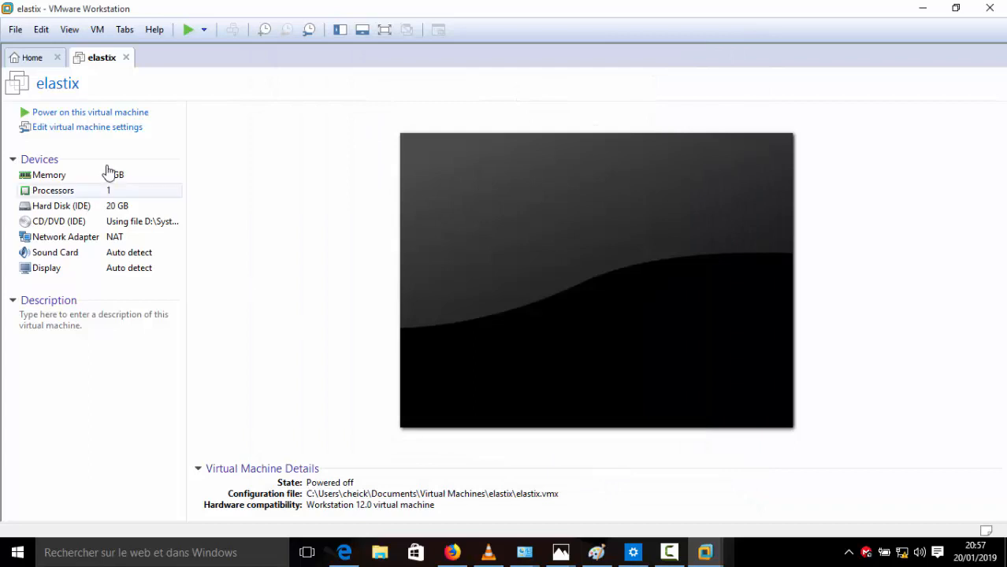
# Step: Power on elastix and boot the Elastix ISO into the installer's language screen
pyautogui.click(76, 114)
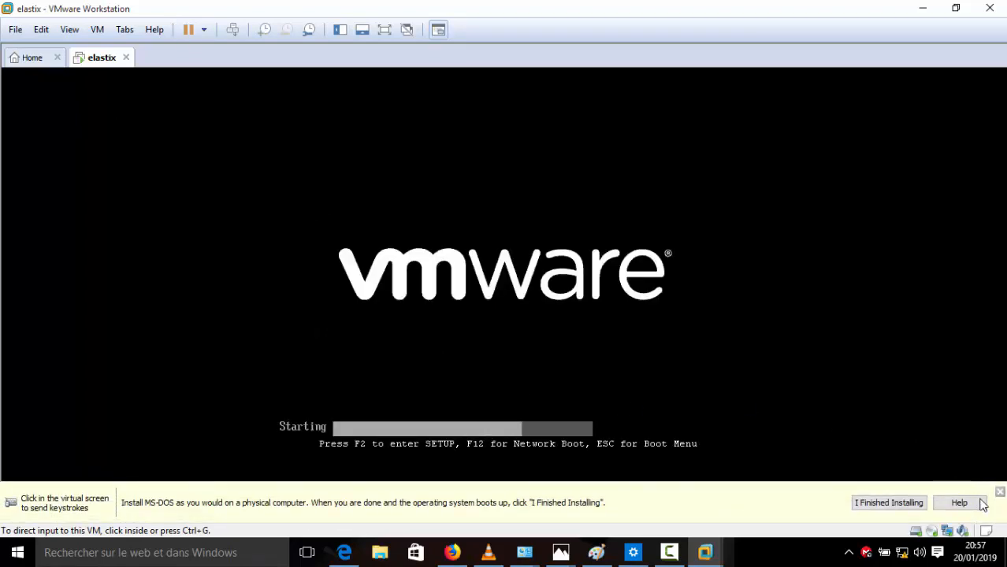
pyautogui.click(1000, 496)
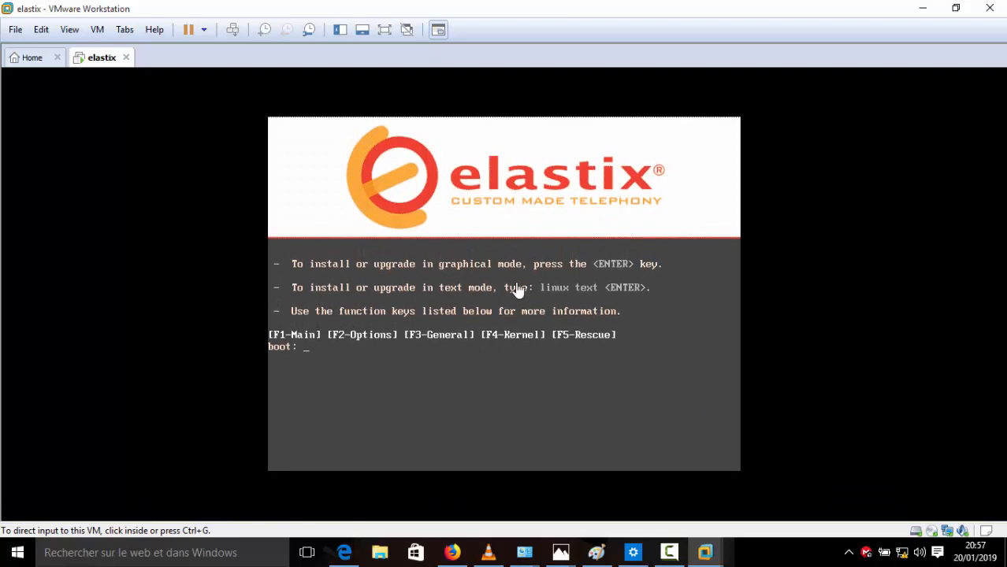
pyautogui.click(525, 221)
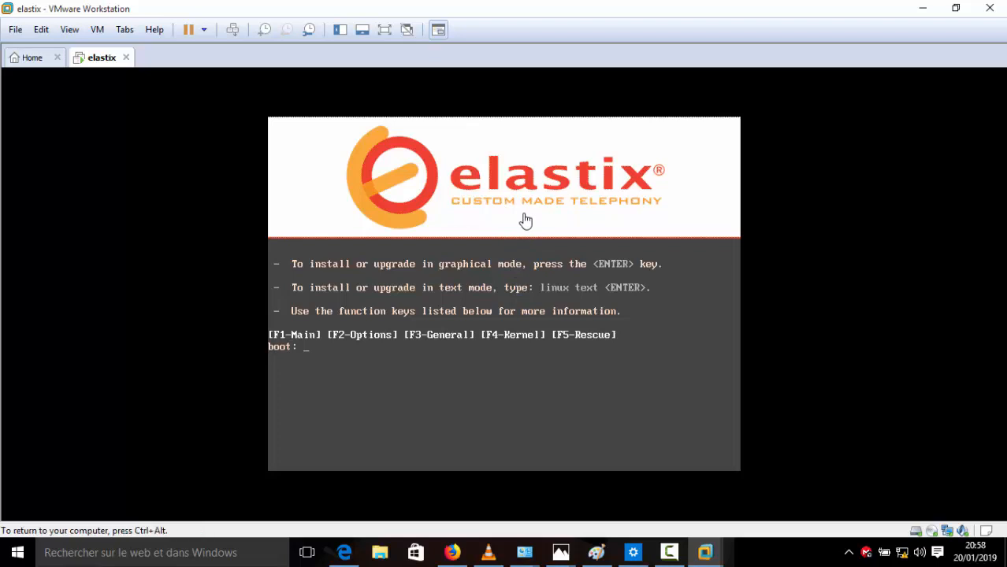
pyautogui.press('Return')
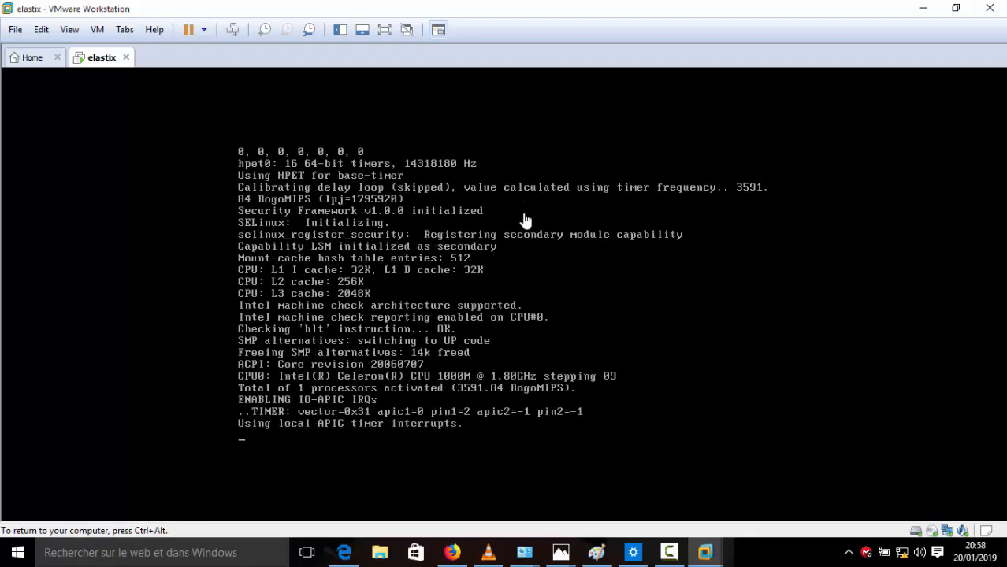
pyautogui.hotkey('ctrl', 'alt')
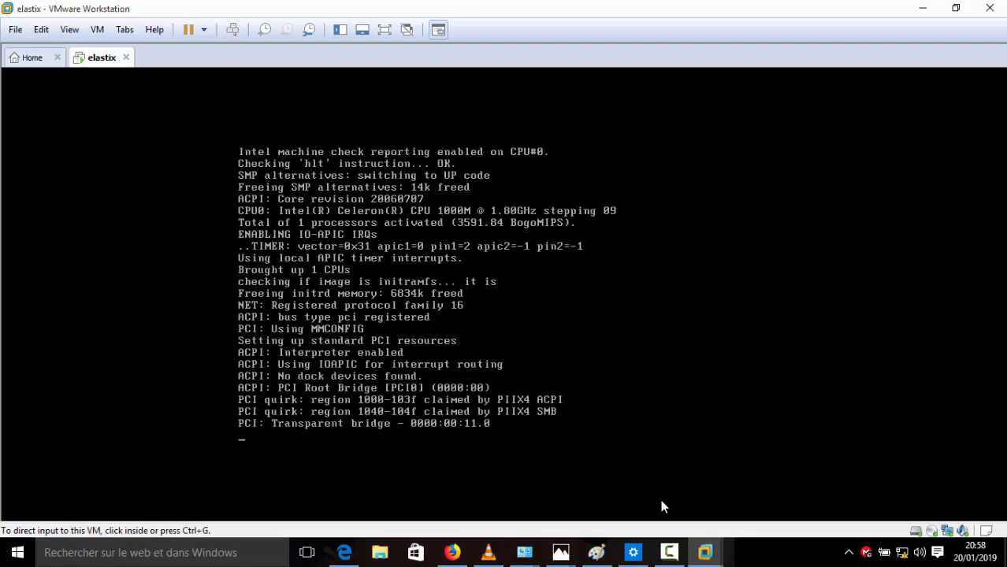
pyautogui.click(669, 553)
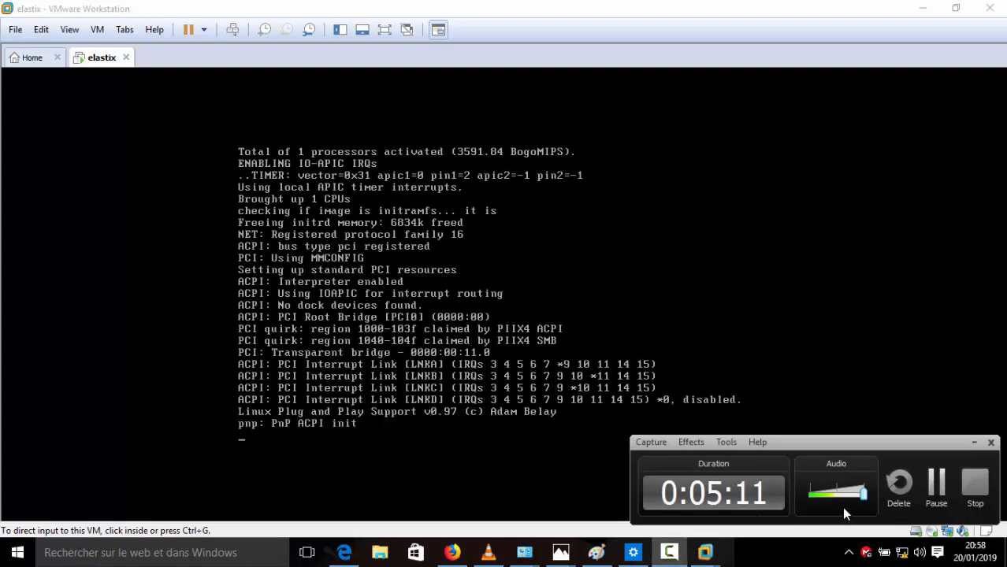
pyautogui.click(924, 498)
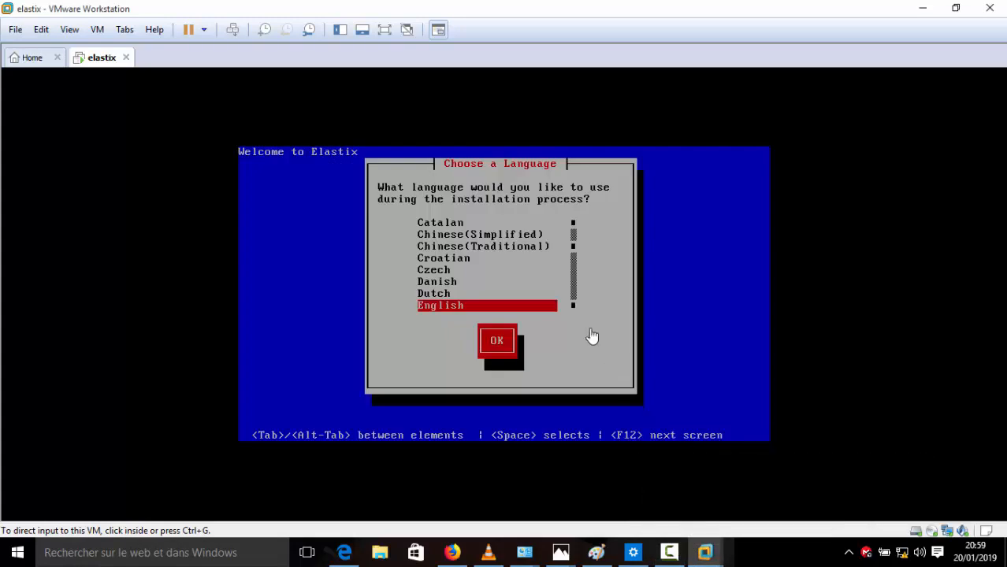
# Step: Select French in the installer's language list and confirm it
pyautogui.click(604, 305)
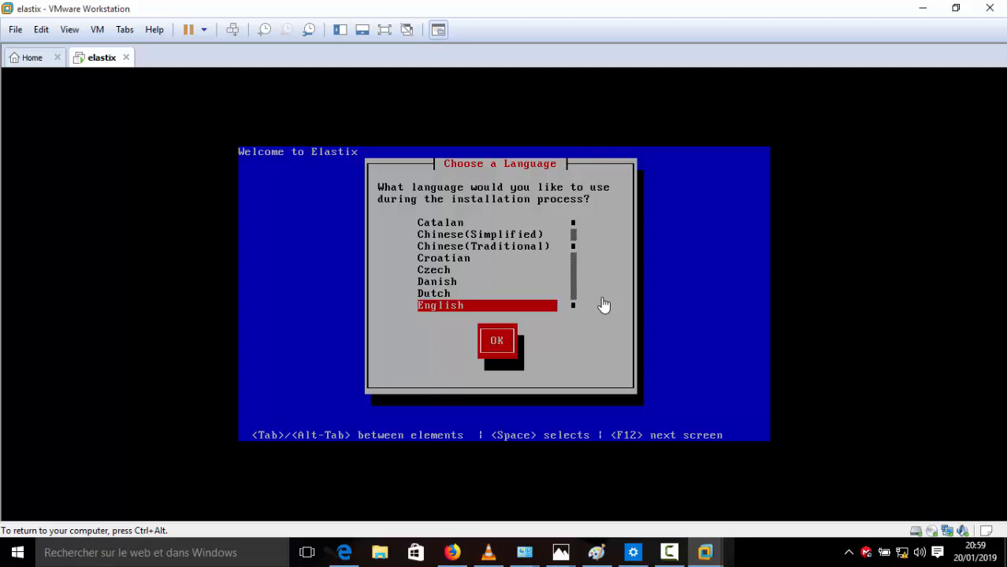
pyautogui.press('Up')
pyautogui.press('Down')
pyautogui.press('Down')
pyautogui.press('Down')
pyautogui.press('Down')
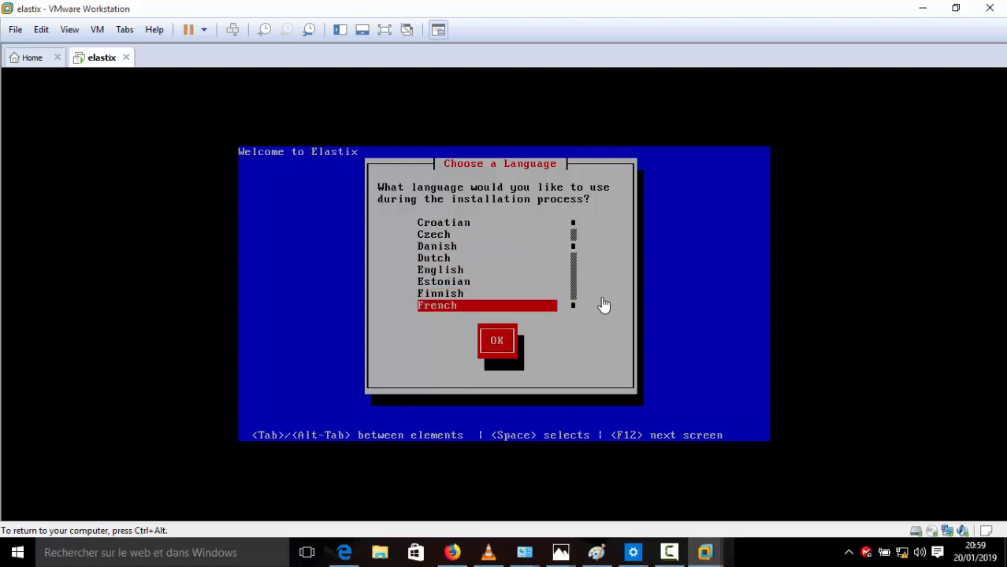
pyautogui.press('Up')
pyautogui.press('Down')
pyautogui.press('Up')
pyautogui.press('Up')
pyautogui.press('Down')
pyautogui.press('Down')
pyautogui.press('Up')
pyautogui.press('Down')
pyautogui.press('Up')
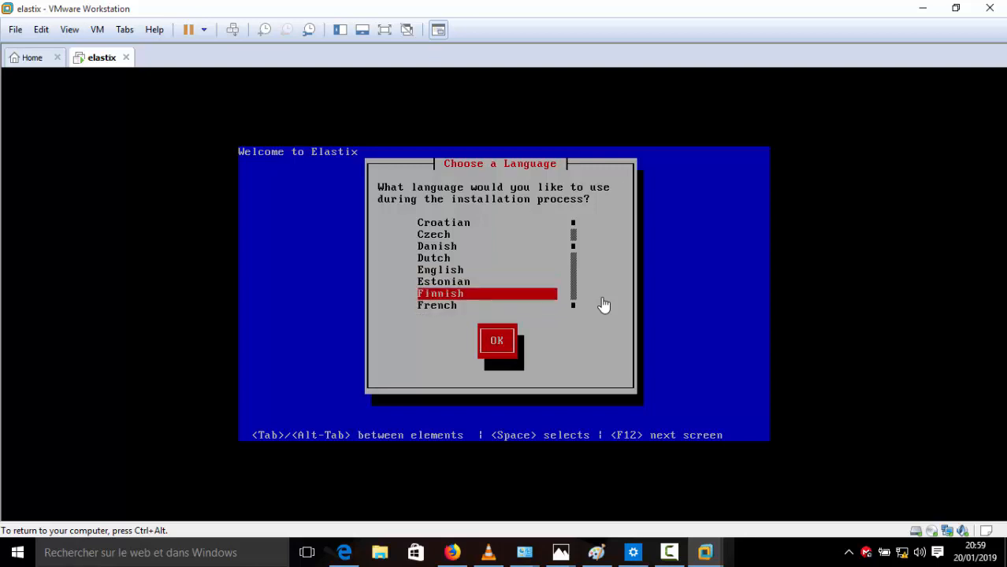
pyautogui.press('Down')
pyautogui.press('Up')
pyautogui.press('Down')
pyautogui.press('Down')
pyautogui.press('Up')
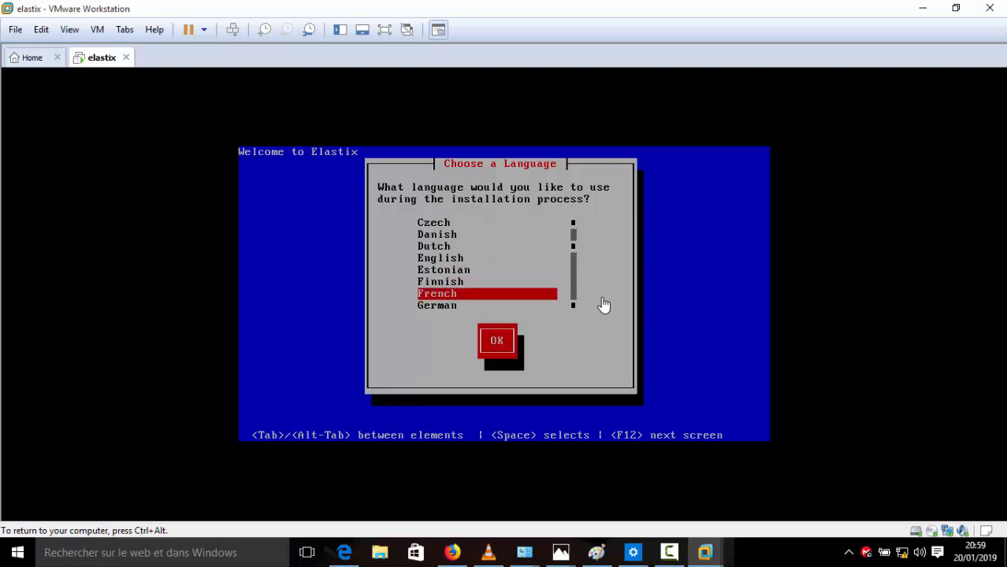
pyautogui.press('Up')
pyautogui.press('Up')
pyautogui.press('Down')
pyautogui.press('Down')
pyautogui.press('Tab')
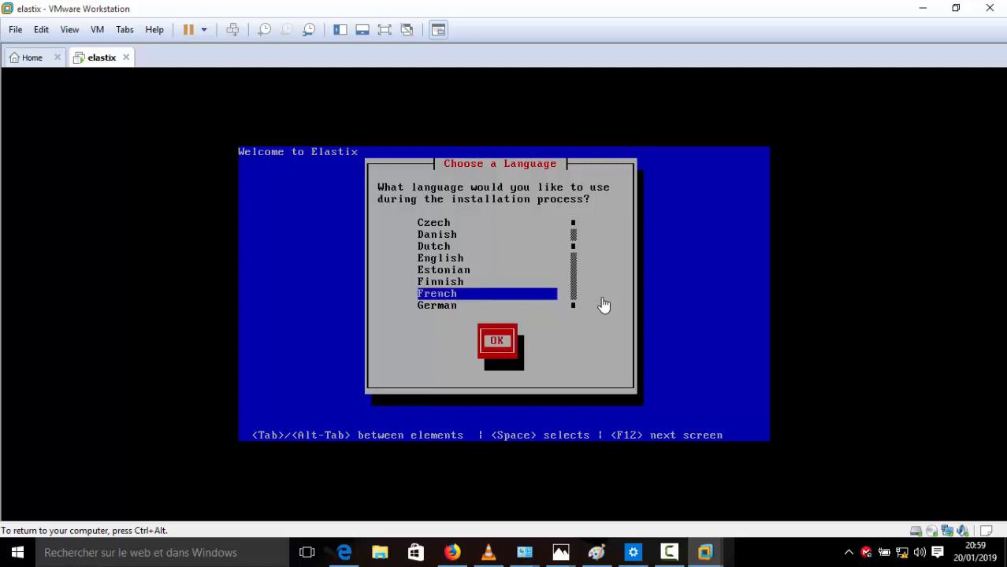
pyautogui.press('Return')
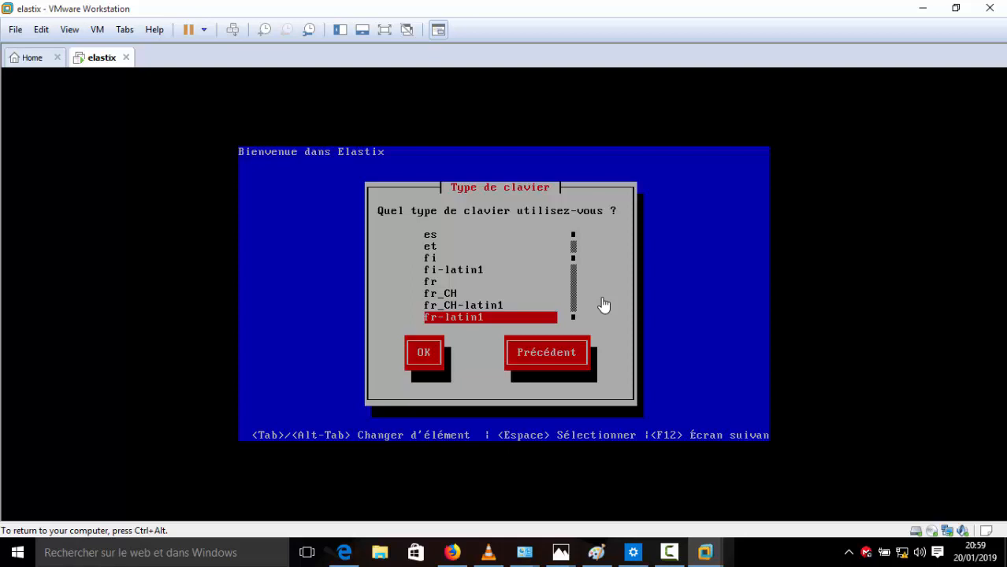
# Step: Choose fr-pc as the keyboard type and confirm it
pyautogui.press('Down')
pyautogui.press('Down')
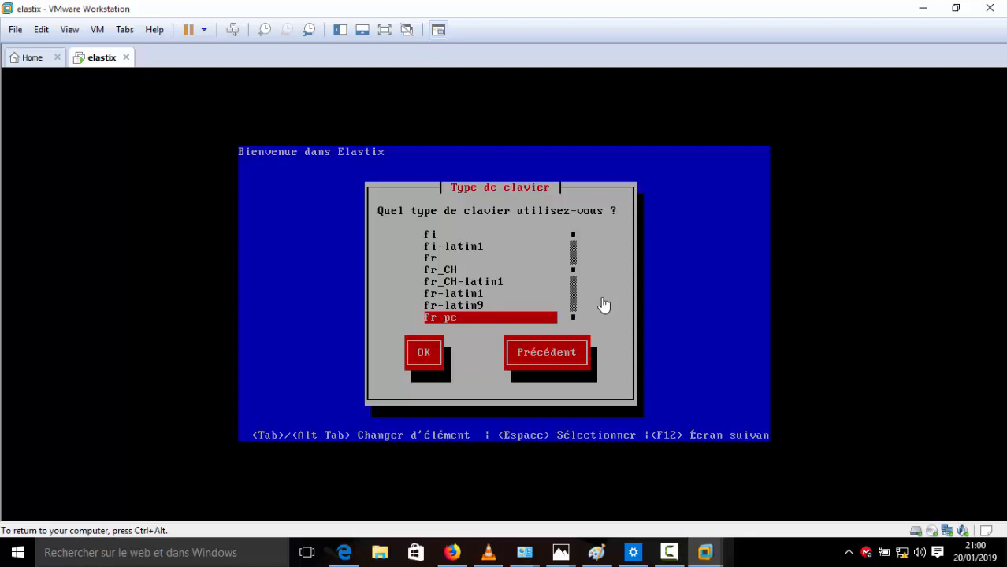
pyautogui.press('Tab')
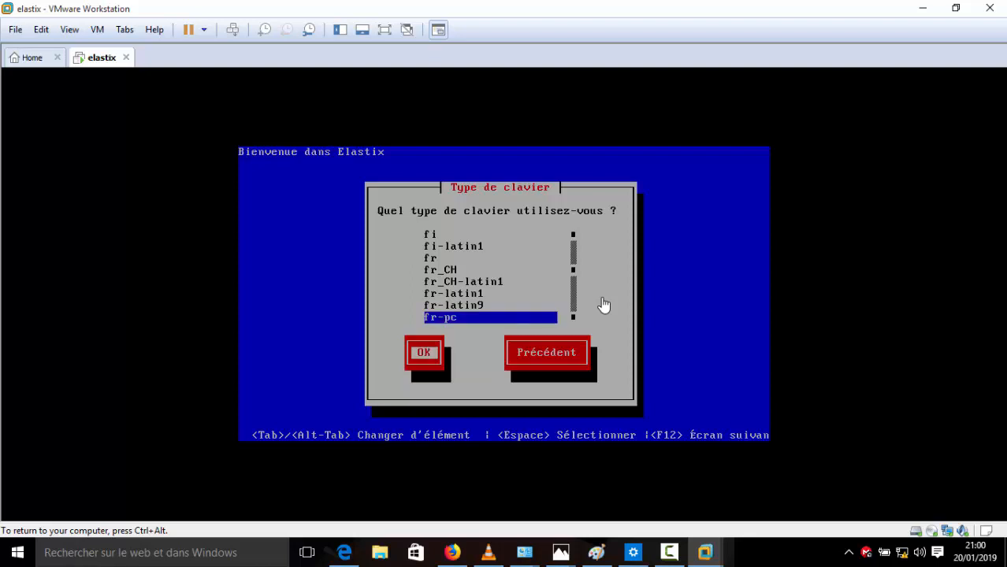
pyautogui.press('Return')
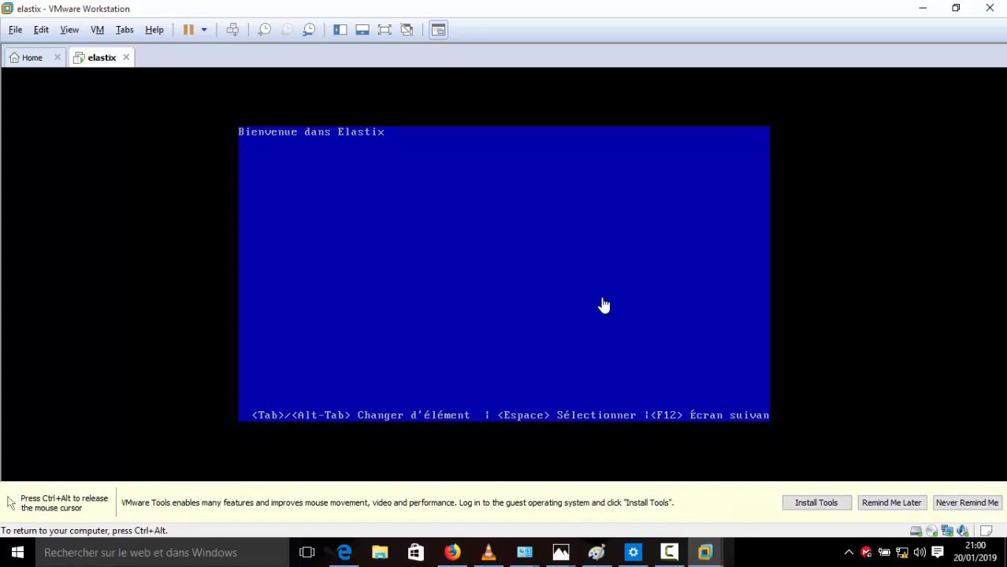
# Step: Dismiss the VMware Tools reminder and confirm initializing drive hda, erasing all its data
pyautogui.hotkey('ctrl', 'alt')
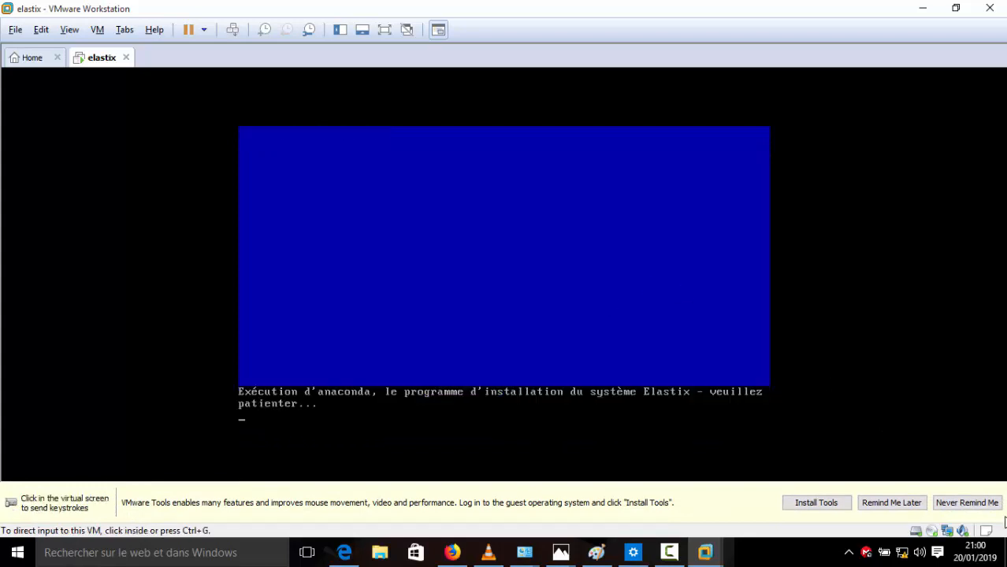
pyautogui.click(903, 504)
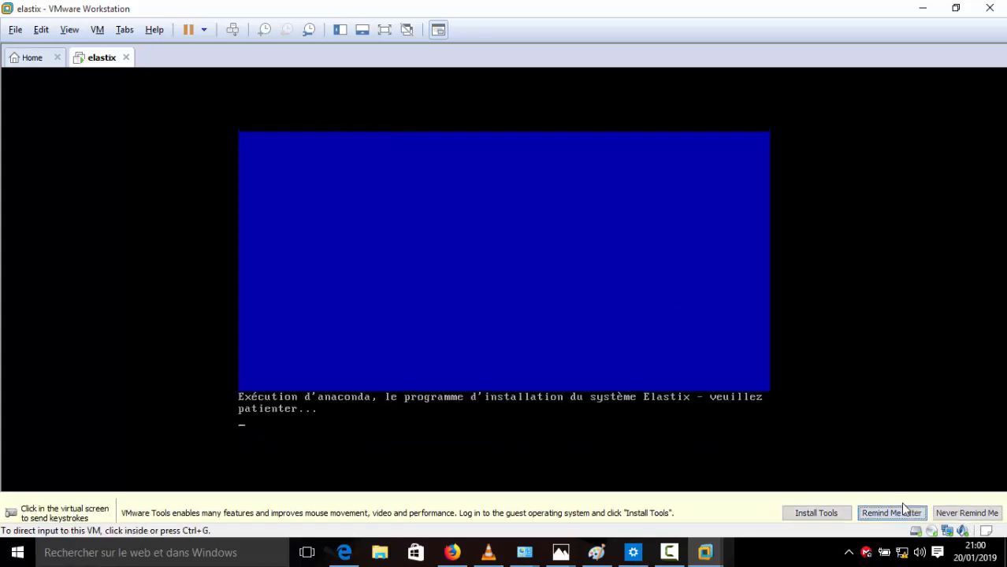
pyautogui.click(383, 30)
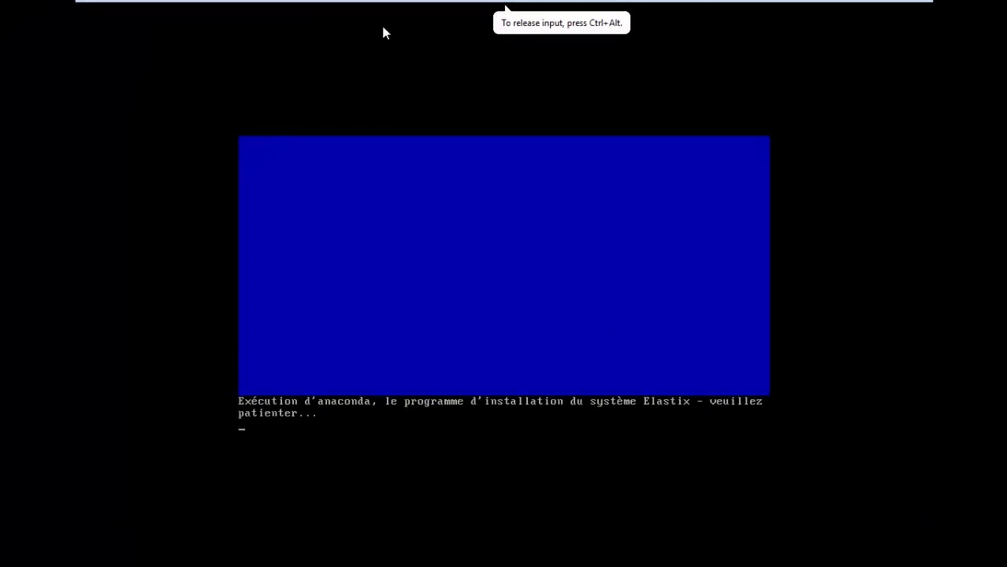
pyautogui.click(509, 318)
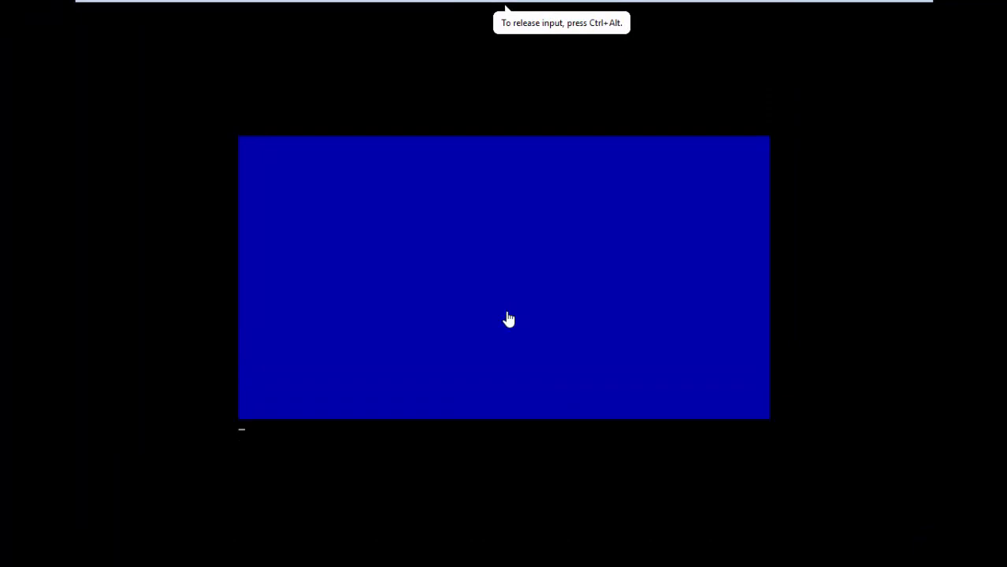
pyautogui.hotkey('ctrl', 'alt')
pyautogui.moveTo(459, 3)
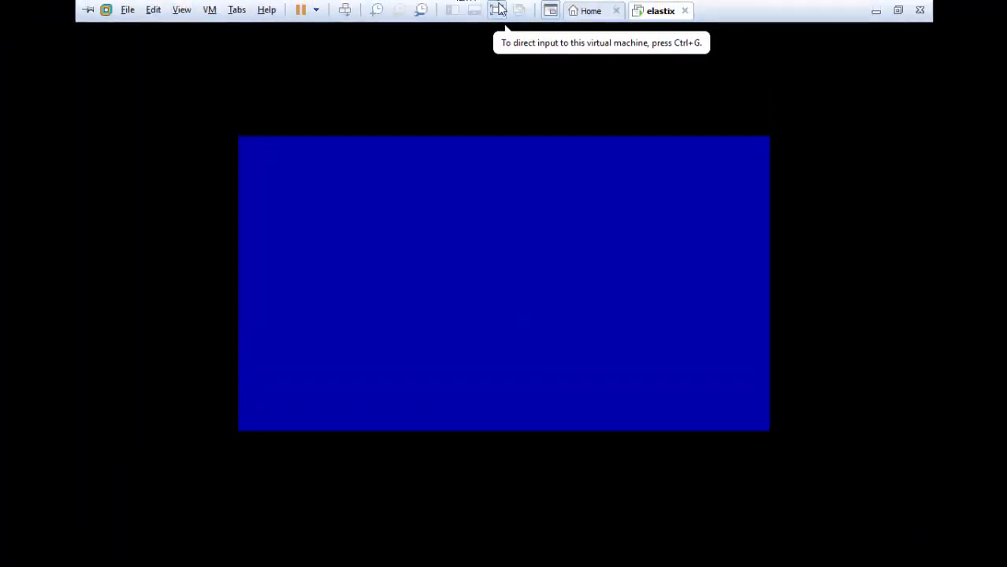
pyautogui.click(497, 9)
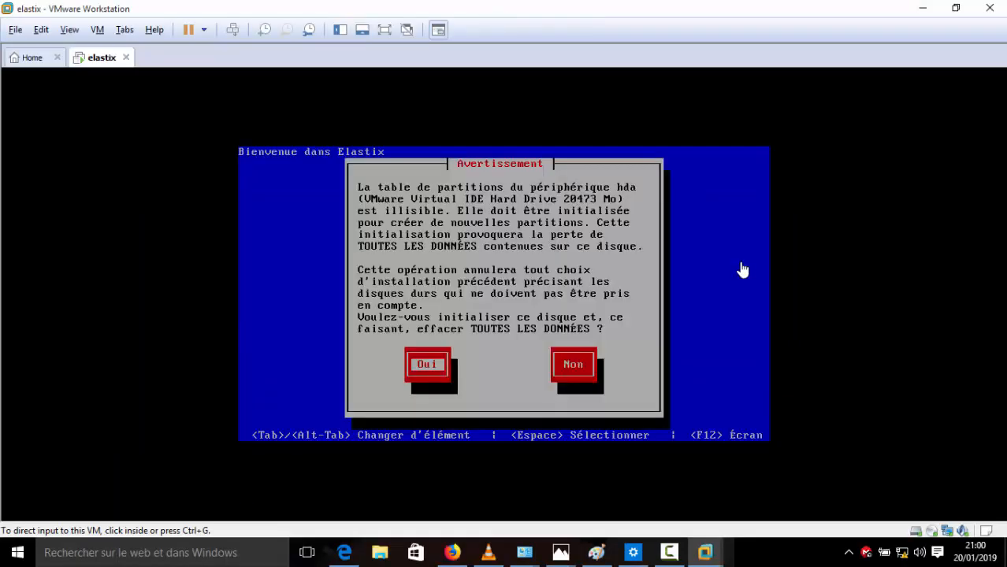
pyautogui.click(526, 256)
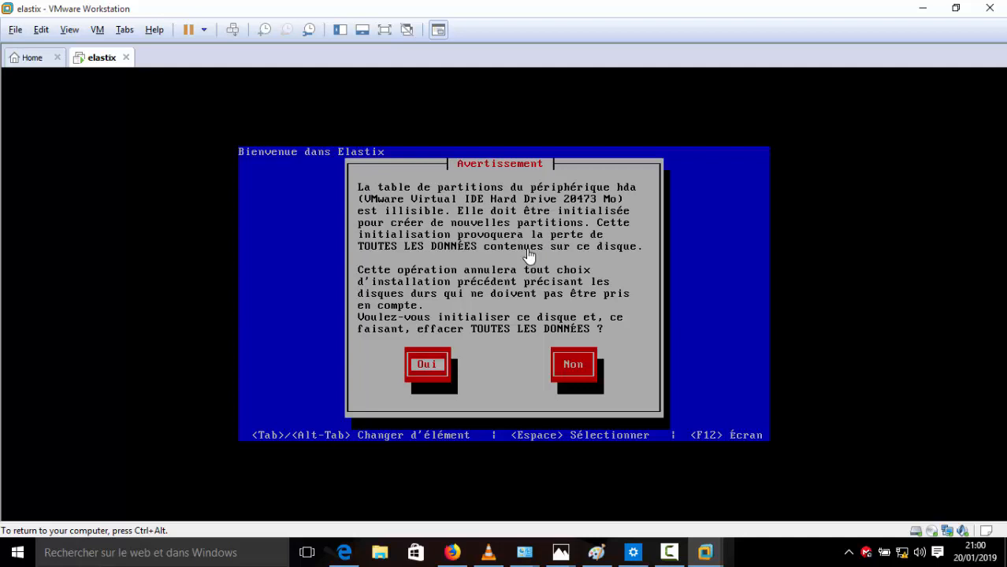
pyautogui.press('Return')
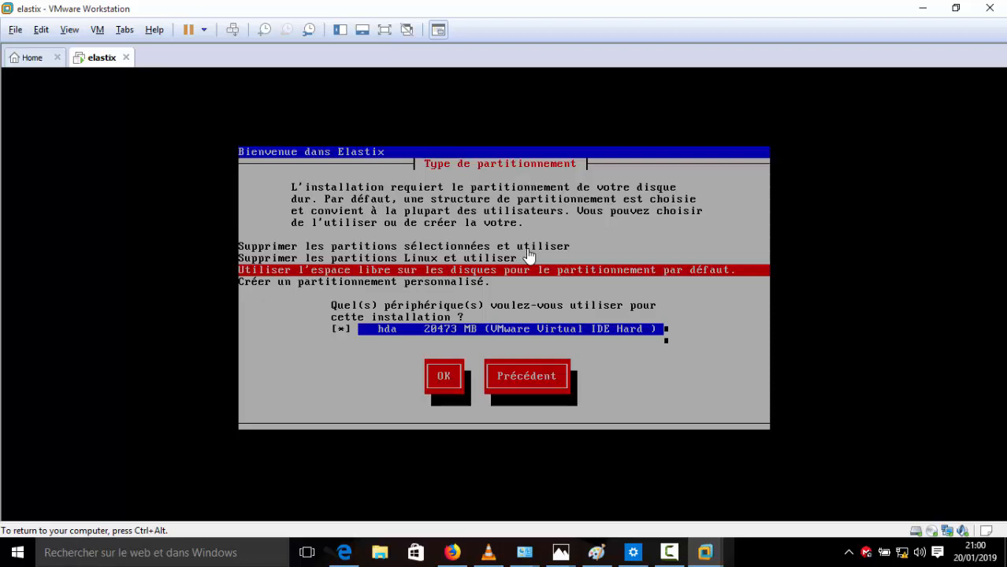
# Step: Accept the default partitioning on drive hda
pyautogui.press('Tab')
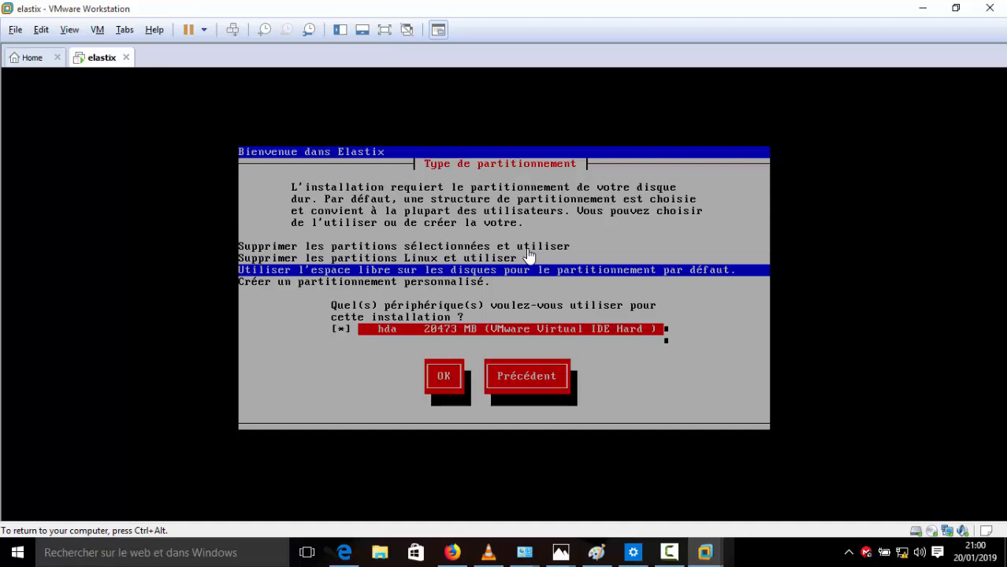
pyautogui.press('Tab')
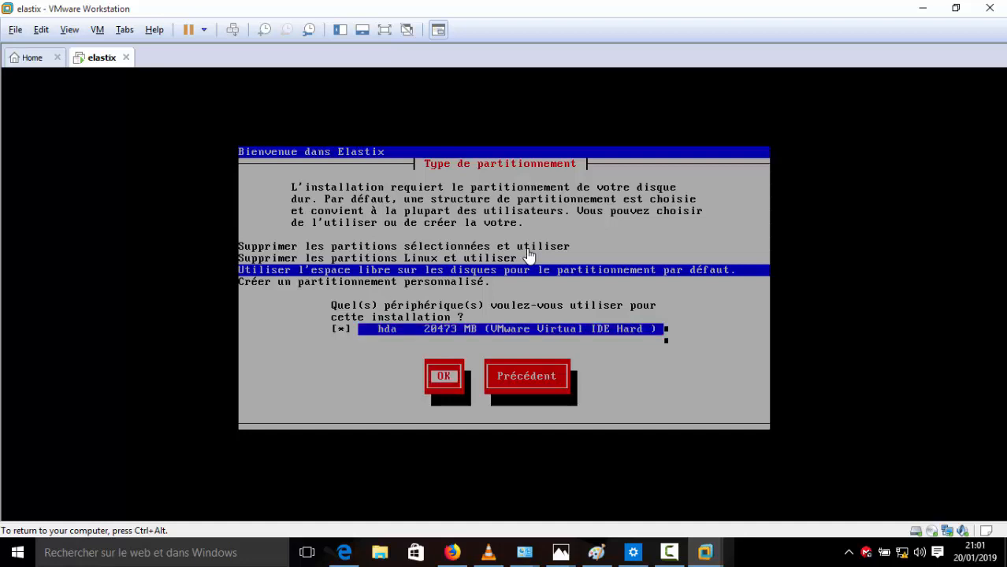
pyautogui.press('Return')
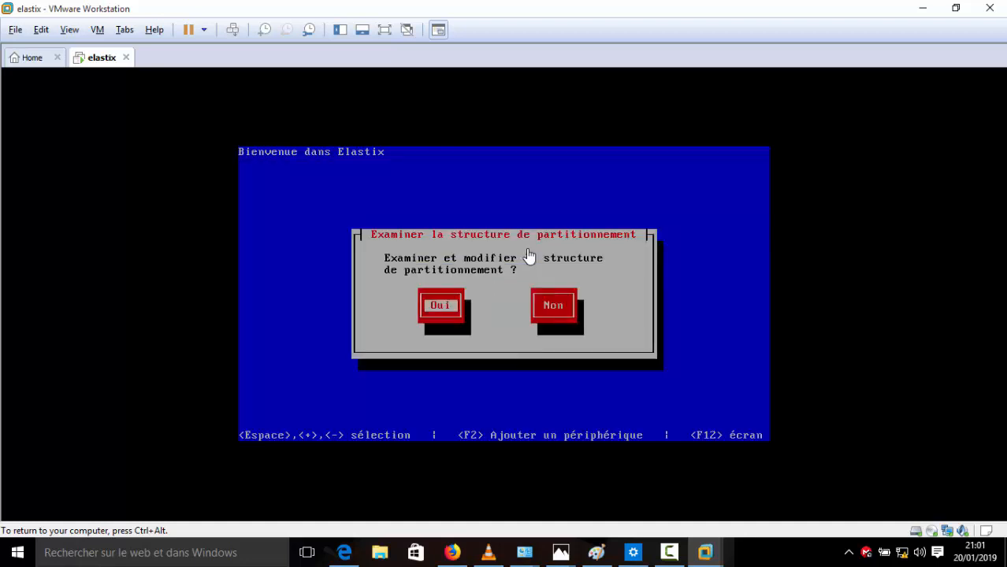
# Step: Review the default layout (101M /boot, 2048M swap, 18304M root) and accept it
pyautogui.press('Return')
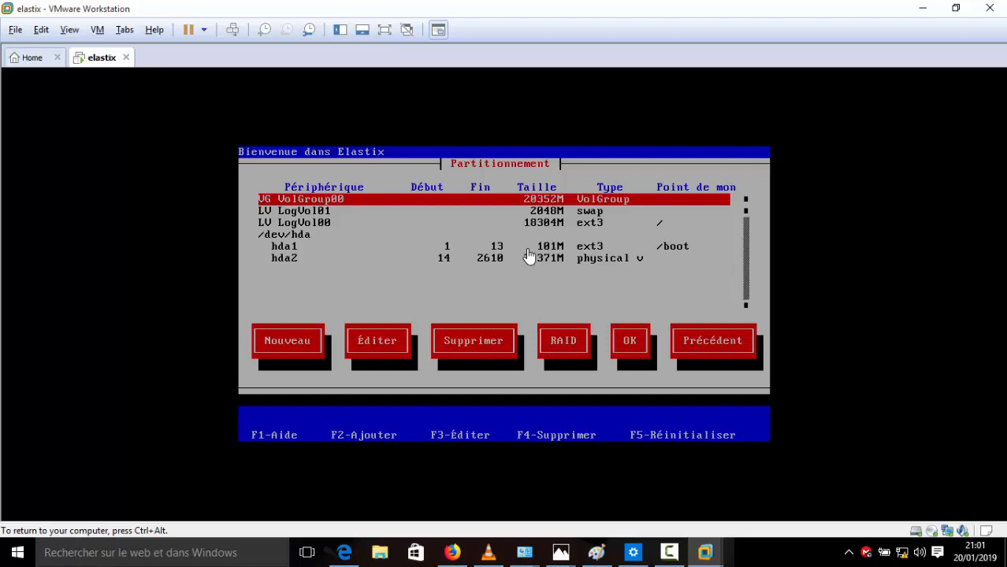
pyautogui.press('Tab')
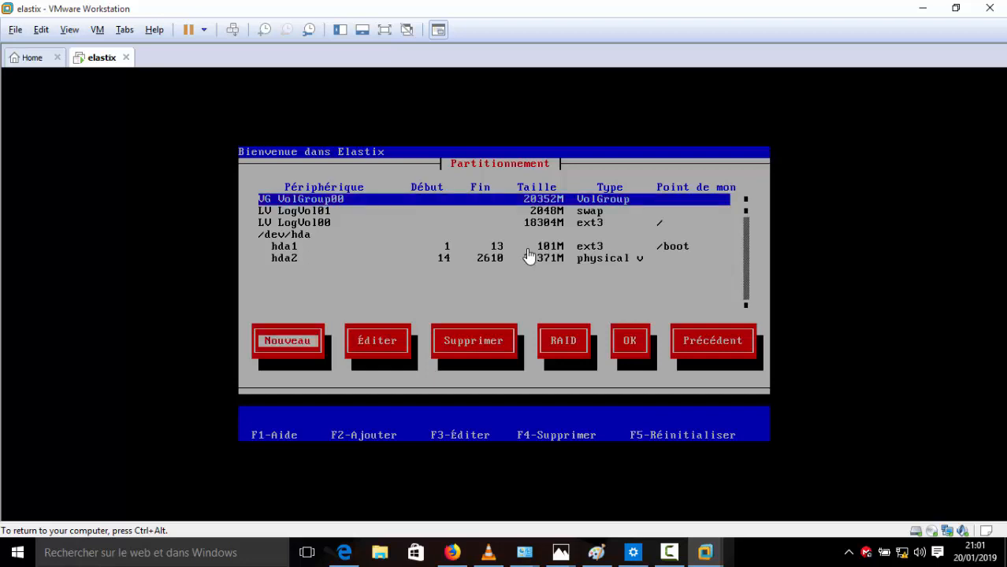
pyautogui.press('Tab')
pyautogui.press('Tab')
pyautogui.press('Tab')
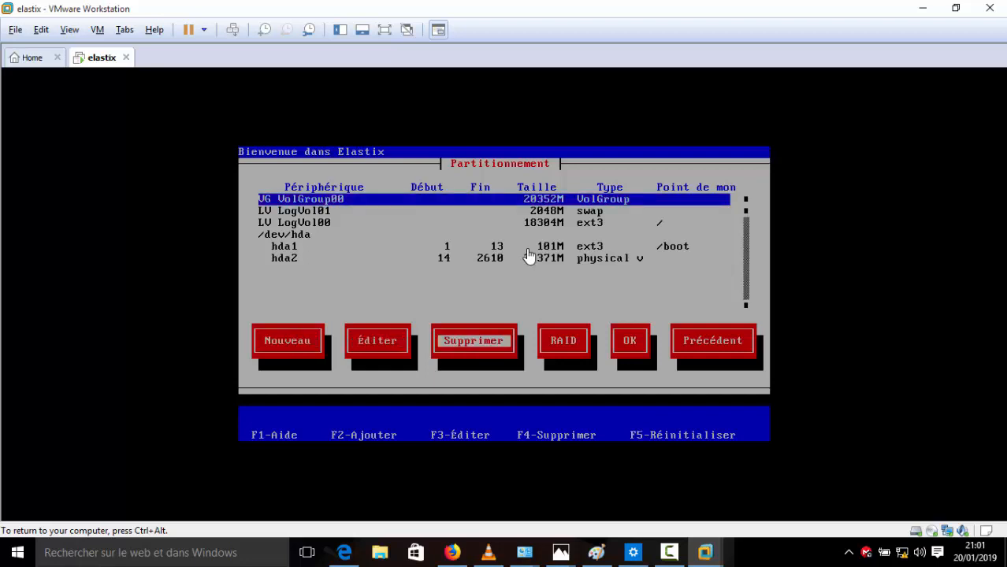
pyautogui.press('Tab')
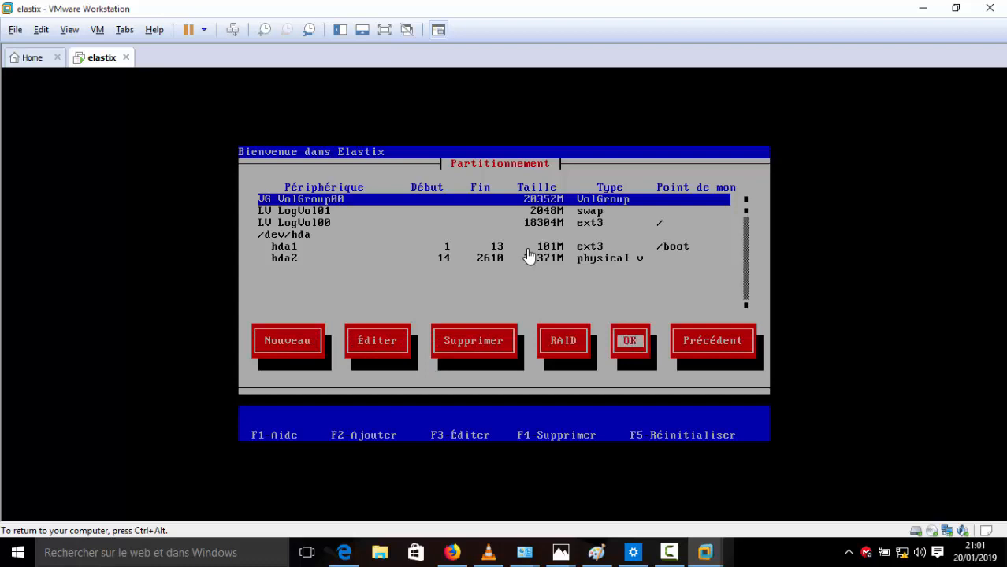
pyautogui.press('Return')
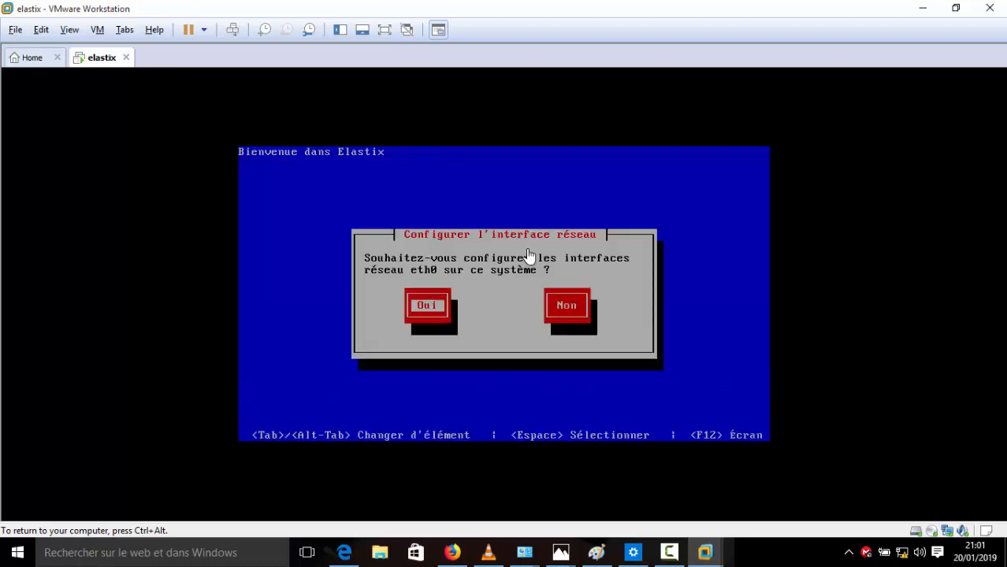
# Step: Agree to configure eth0 and enable its IPv4 support, leaving IPv6 off
pyautogui.press('Return')
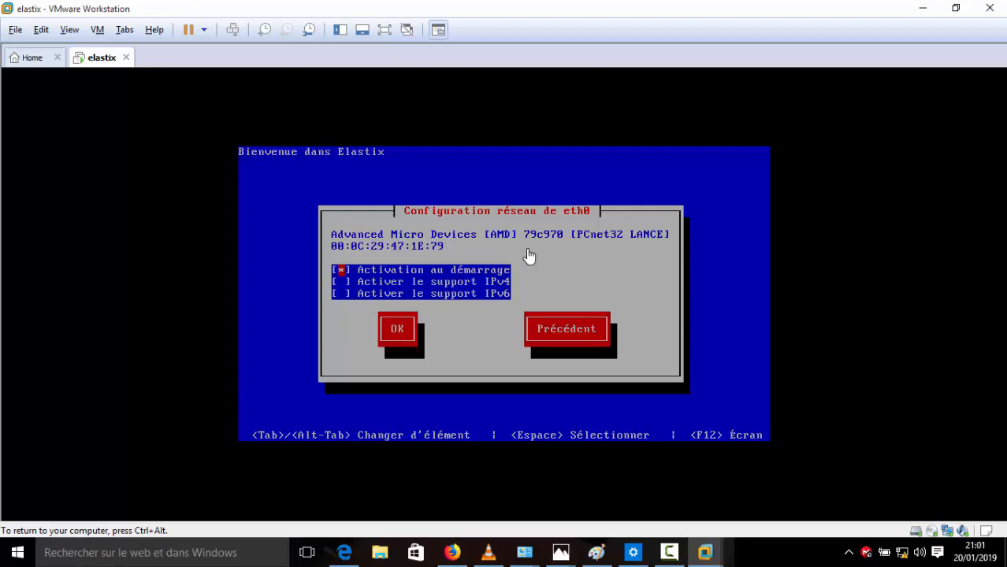
pyautogui.press('Down')
pyautogui.press('Tab')
pyautogui.press('Return')
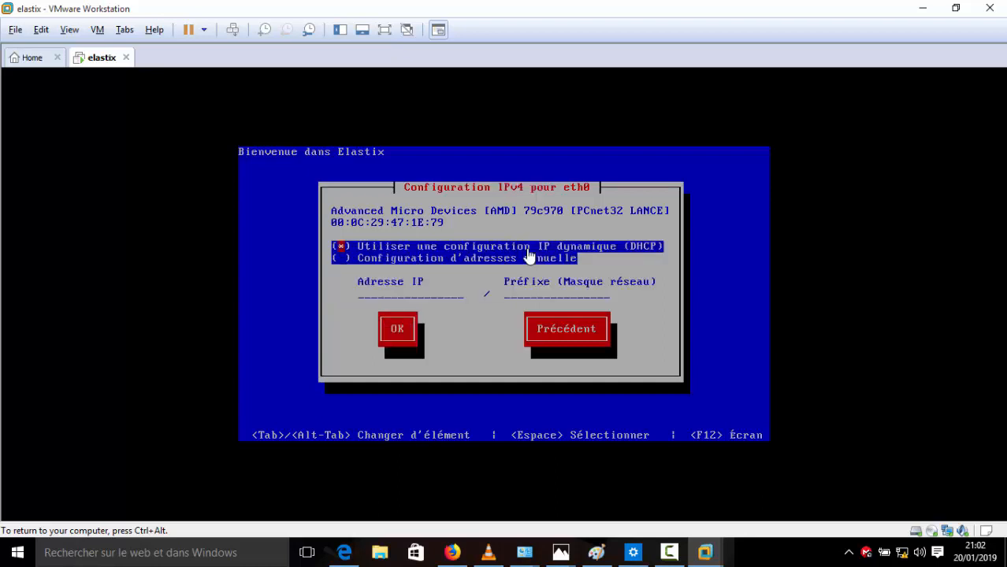
# Step: Give eth0 a manual IPv4 address 192.168.43.254 with mask 255.255.255.0
pyautogui.hotkey('ctrl', 'alt')
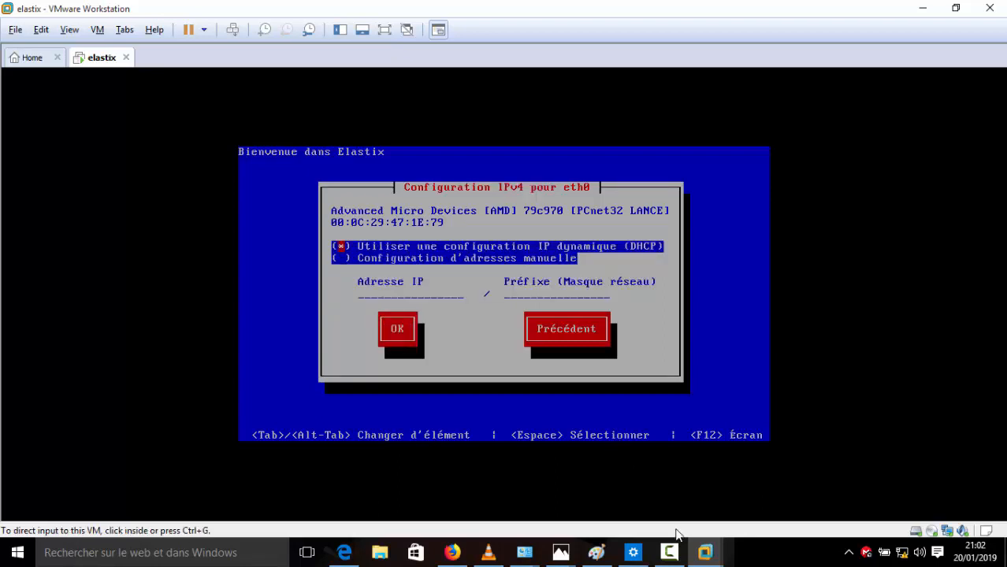
pyautogui.click(443, 258)
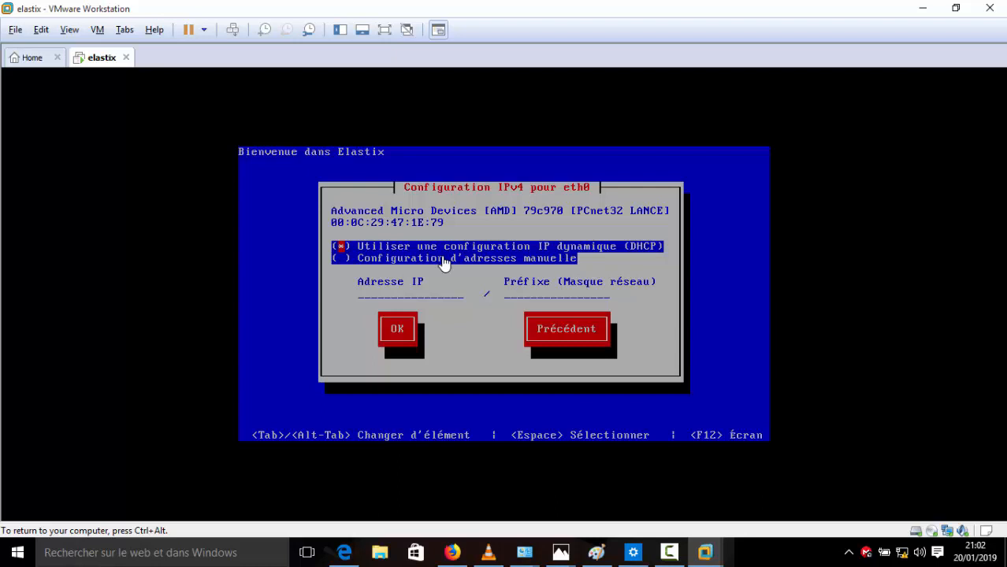
pyautogui.press('Down')
pyautogui.press('space')
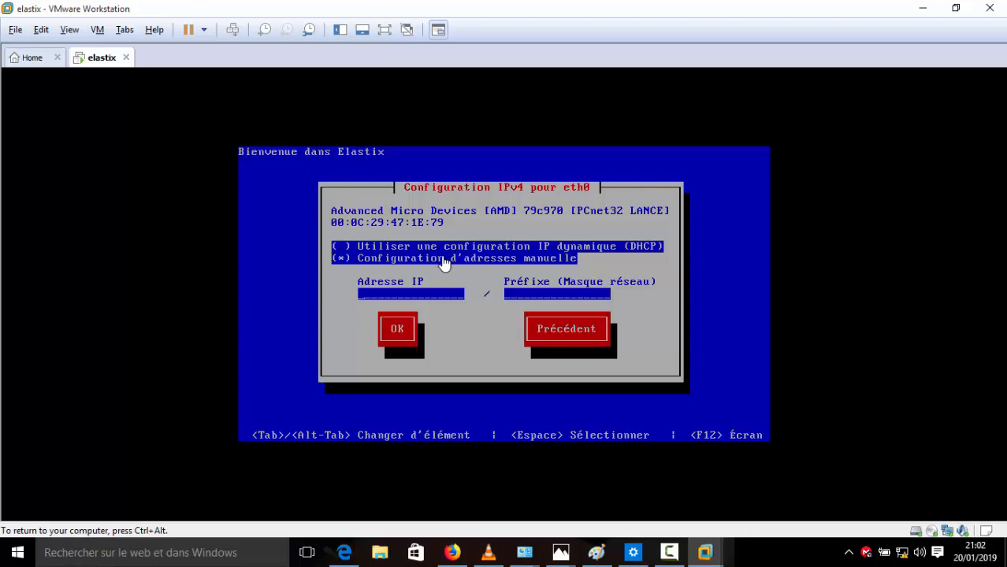
pyautogui.write('&ç')
pyautogui.press('BackSpace')
pyautogui.press('BackSpace')
pyautogui.write('192.168')
pyautogui.write('.')
pyautogui.write('43.')
pyautogui.write('2')
pyautogui.write('54')
pyautogui.write('255.')
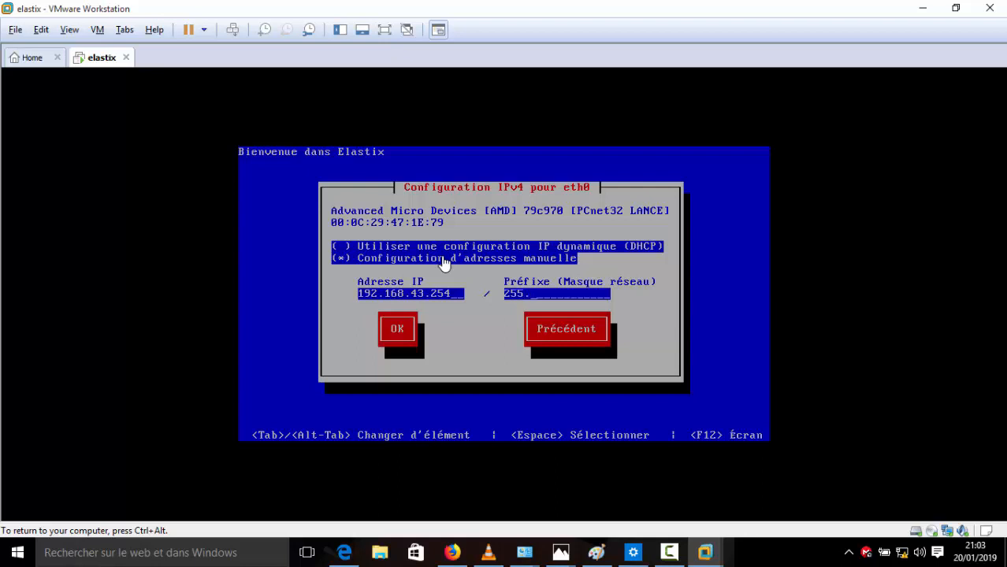
pyautogui.write('255.255.0')
pyautogui.press('Tab')
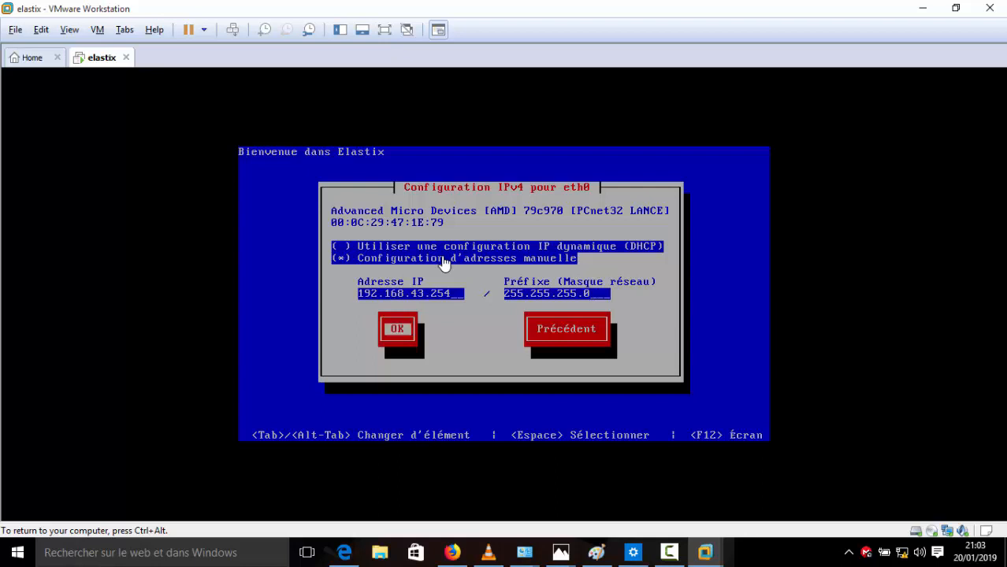
pyautogui.press('Return')
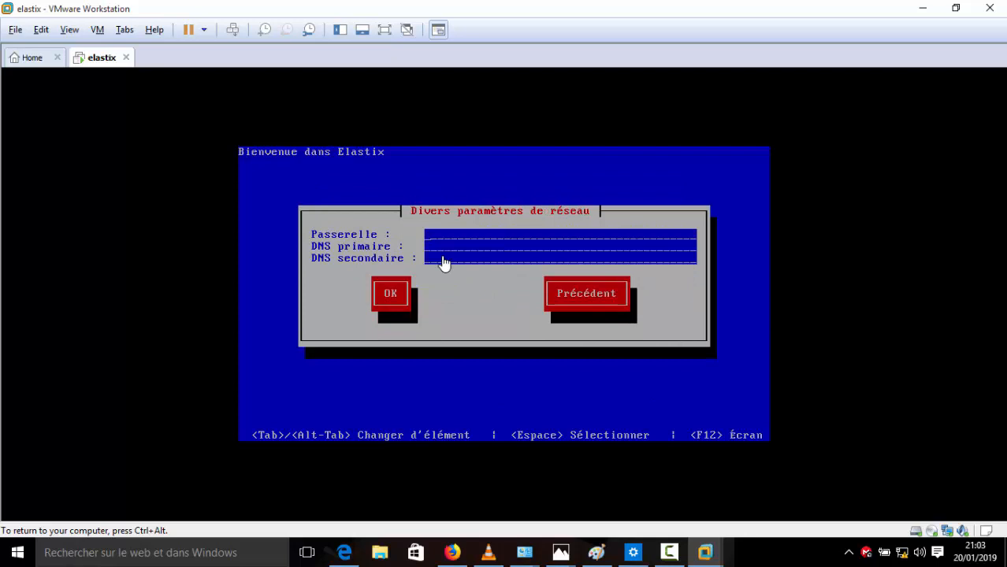
# Step: Enter Passerelle 192.168.43.1 and DNS primaire 192.168.43.254, then confirm
pyautogui.hotkey('ctrl', 'alt')
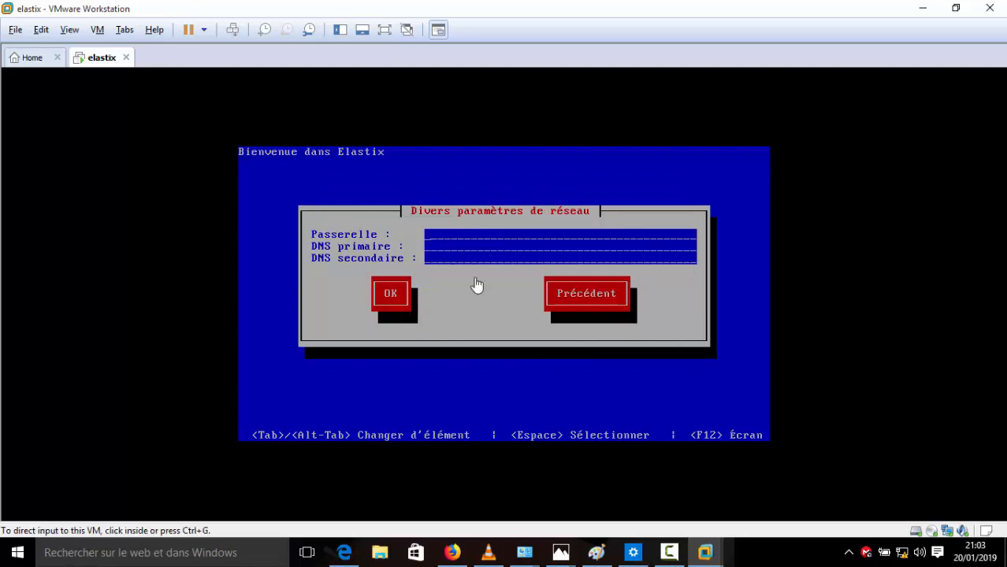
pyautogui.click(439, 247)
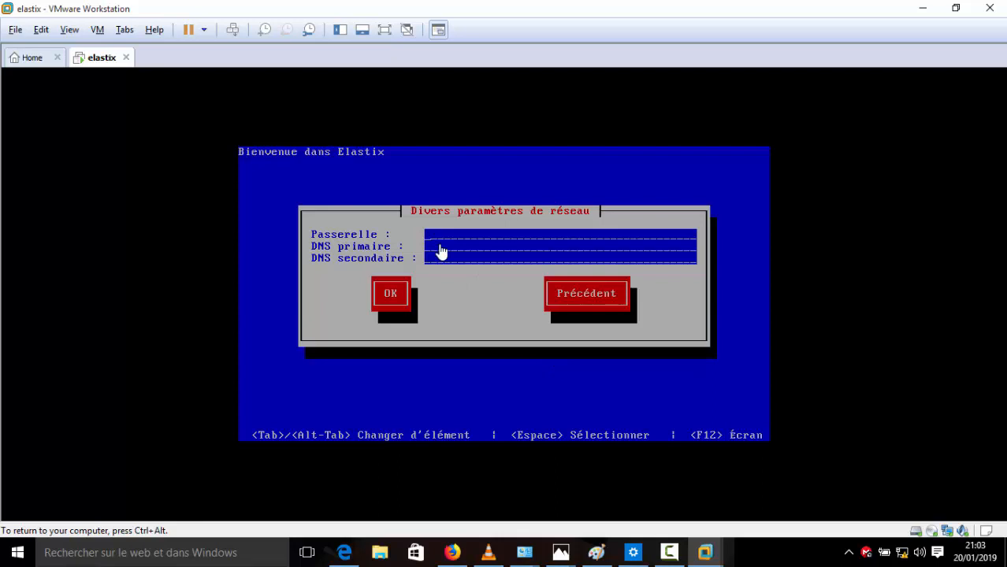
pyautogui.write('1')
pyautogui.write('92.16')
pyautogui.write('8.')
pyautogui.write('43.1')
pyautogui.write('192.168.')
pyautogui.write('43.25')
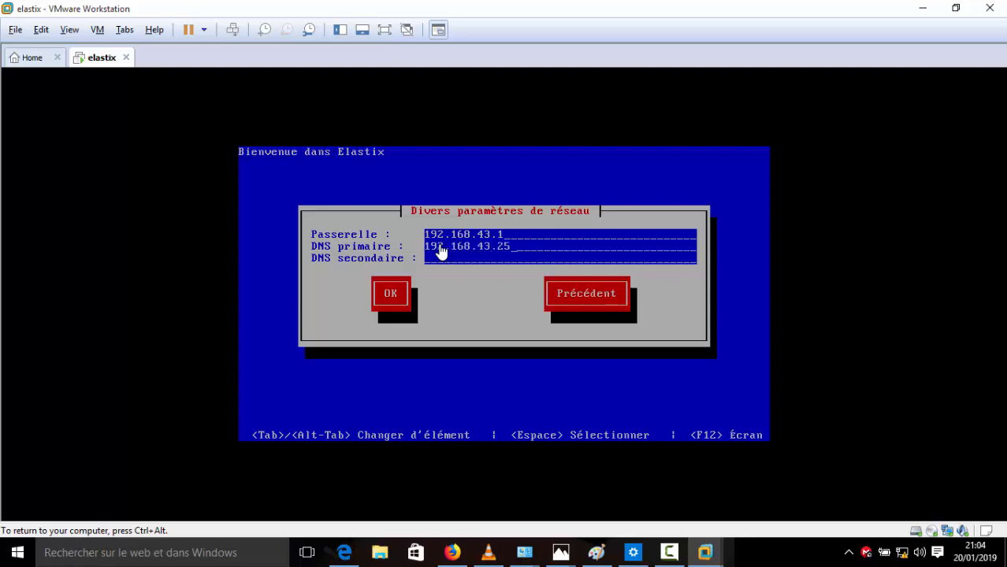
pyautogui.write('4')
pyautogui.press('Tab')
pyautogui.press('Return')
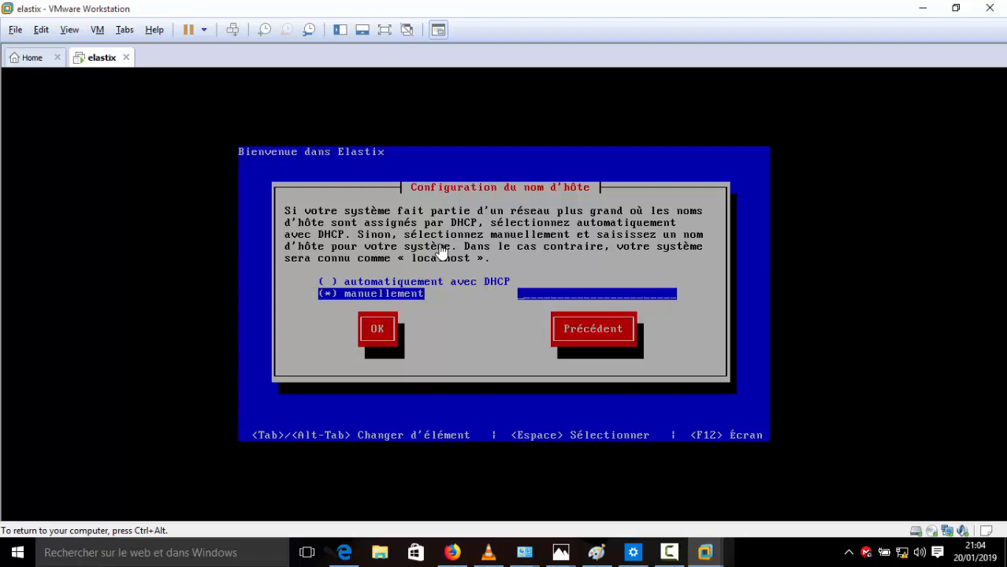
# Step: Enter 'voip' as the manual hostname and confirm it
pyautogui.write('voip')
pyautogui.press('Tab')
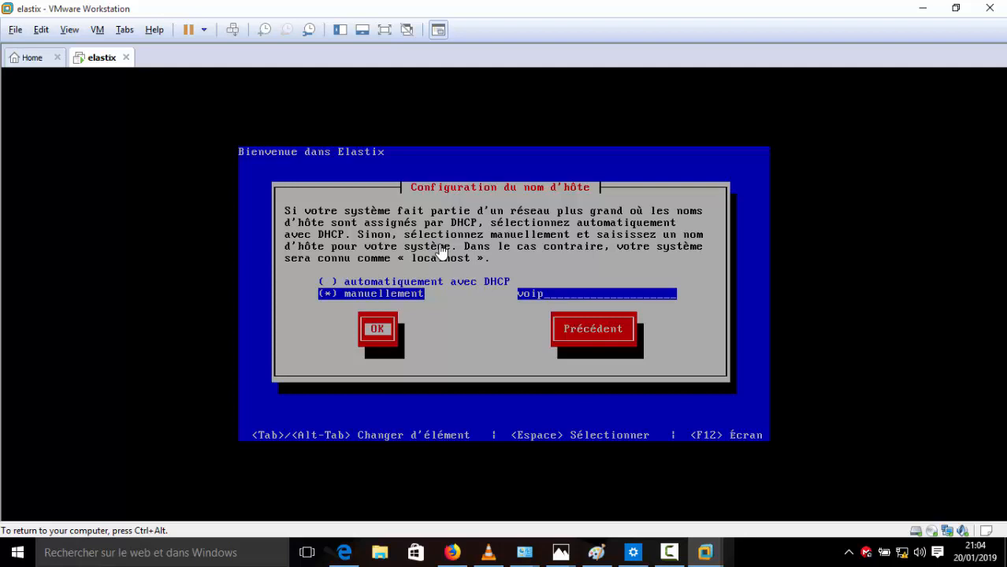
pyautogui.press('Return')
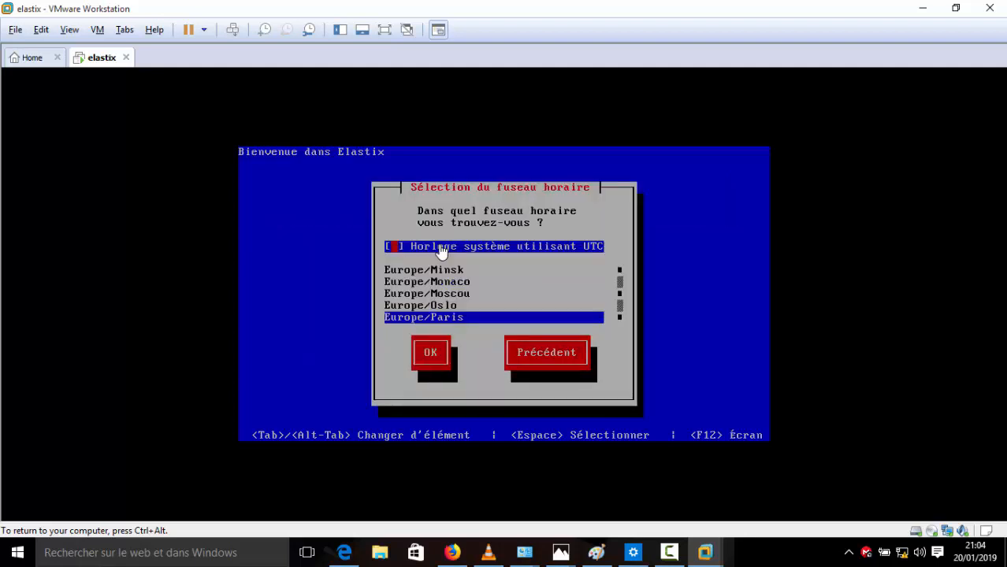
# Step: Scroll the time zone list from Europe/Paris to Afrique/Conakry and confirm it
pyautogui.press('Tab')
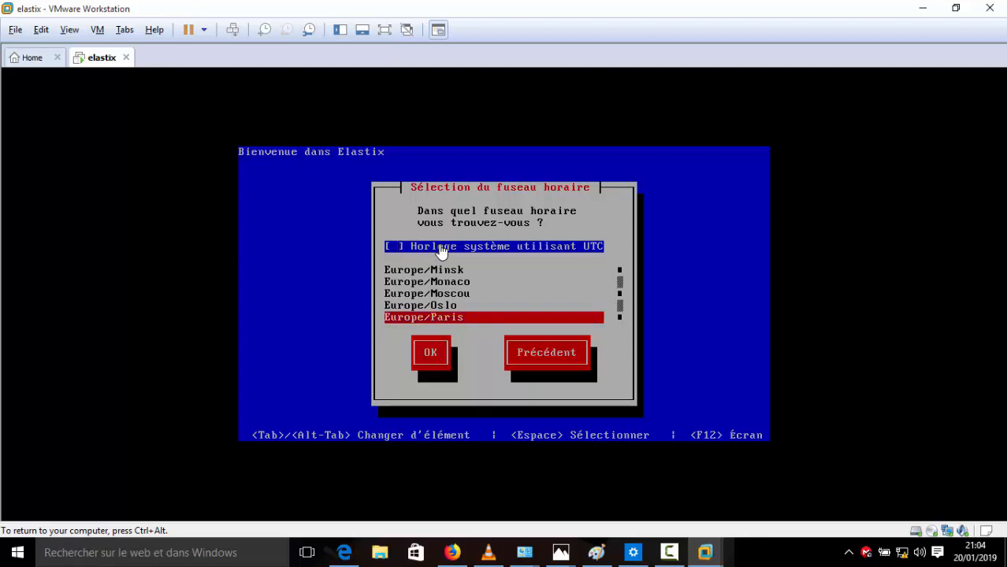
pyautogui.press('Down')
pyautogui.press('Down')
pyautogui.press('Down')
pyautogui.press('Down')
pyautogui.press('Down')
pyautogui.press('Down')
pyautogui.press('Down')
pyautogui.press('Down')
pyautogui.press('Down')
pyautogui.press('Down')
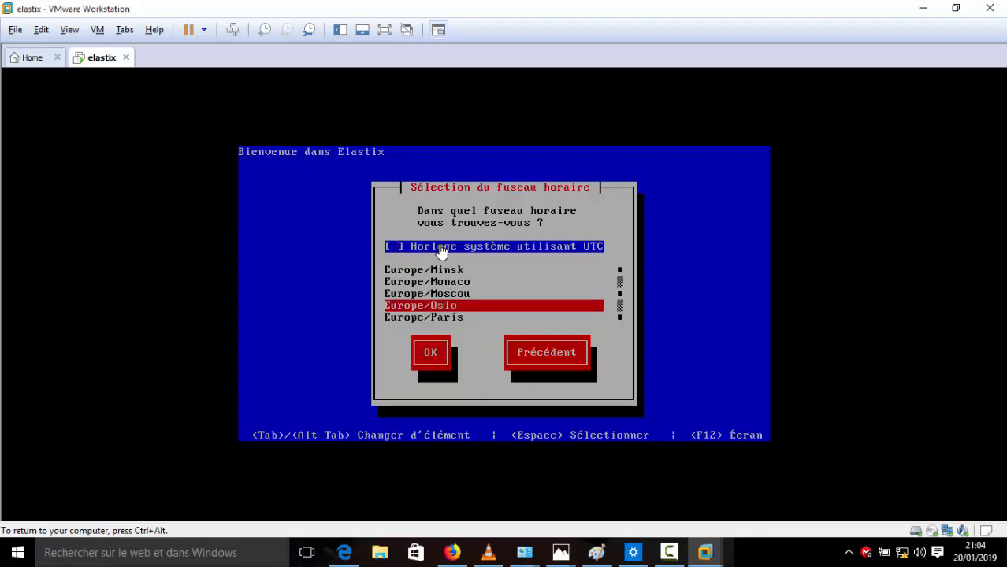
pyautogui.press('Down')
pyautogui.press('Down')
pyautogui.press('Down')
pyautogui.press('Down')
pyautogui.press('Down')
pyautogui.press('Down')
pyautogui.press('Down')
pyautogui.press('Down')
pyautogui.press('Down')
pyautogui.press('Down')
pyautogui.press('Down')
pyautogui.press('Down')
pyautogui.press('Down')
pyautogui.press('Down')
pyautogui.press('Down')
pyautogui.press('Down')
pyautogui.press('Down')
pyautogui.press('Down')
pyautogui.press('Down')
pyautogui.press('Down')
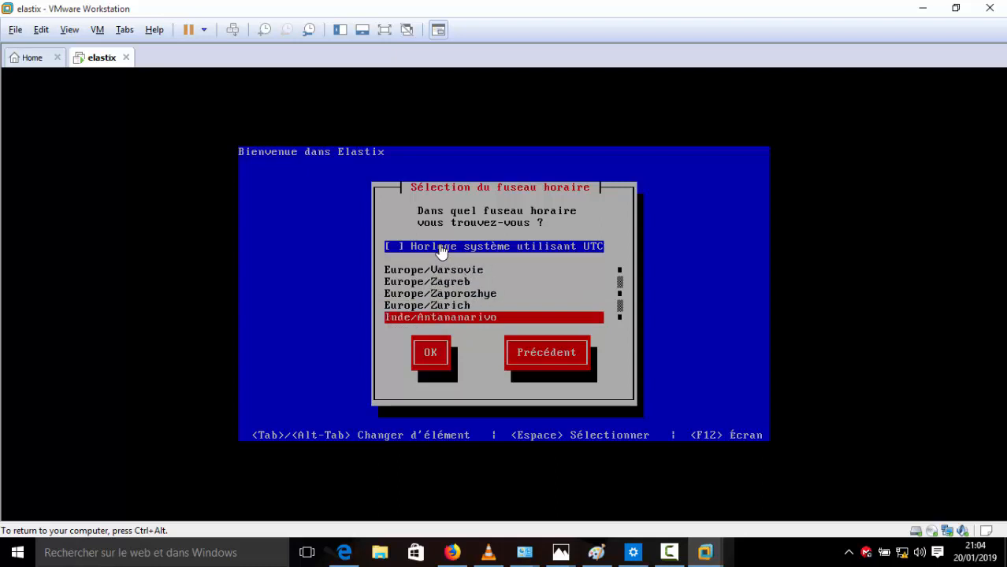
pyautogui.press('Down')
pyautogui.press('Down')
pyautogui.press('Down')
pyautogui.press('Down')
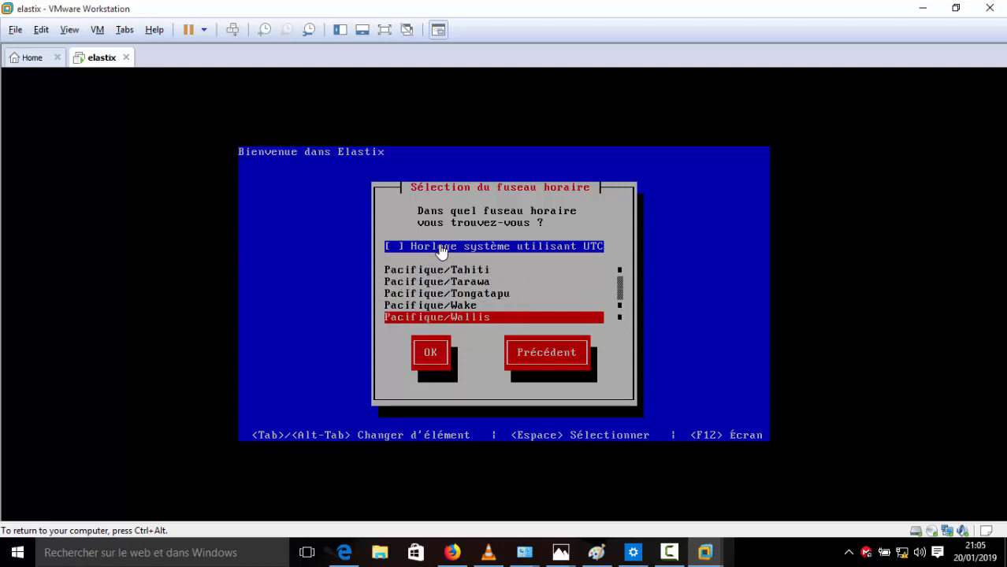
pyautogui.press('Up')
pyautogui.press('Up')
pyautogui.press('Up')
pyautogui.press('Up')
pyautogui.press('Up')
pyautogui.press('Up')
pyautogui.press('Up')
pyautogui.press('Up')
pyautogui.press('Up')
pyautogui.press('Up')
pyautogui.press('Up')
pyautogui.press('Up')
pyautogui.press('Up')
pyautogui.press('Up')
pyautogui.press('Up')
pyautogui.press('Up')
pyautogui.press('Up')
pyautogui.press('Up')
pyautogui.press('Up')
pyautogui.press('Up')
pyautogui.press('Up')
pyautogui.press('Up')
pyautogui.press('Up')
pyautogui.press('Up')
pyautogui.press('Up')
pyautogui.press('Up')
pyautogui.press('Up')
pyautogui.press('Up')
pyautogui.press('Up')
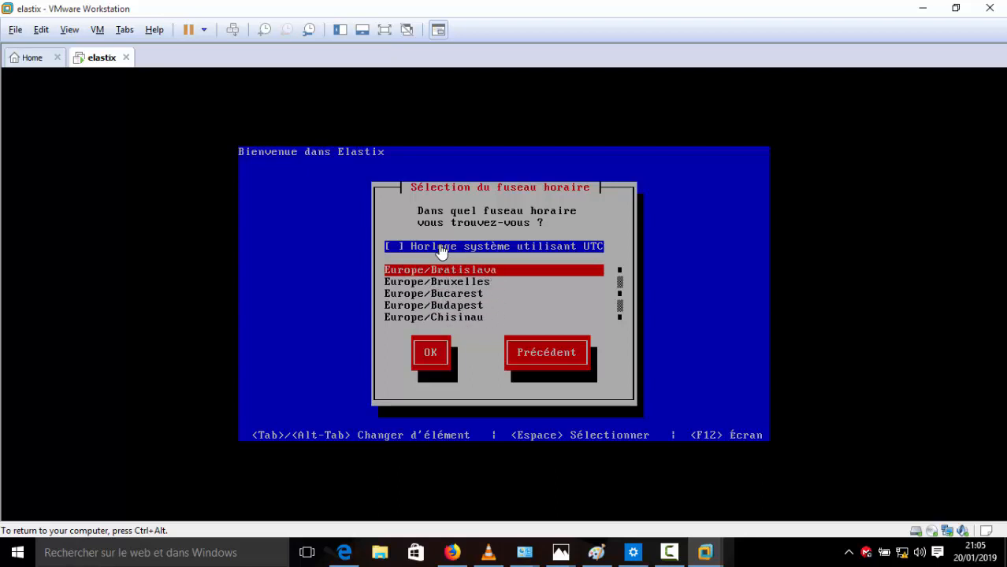
pyautogui.press('Up')
pyautogui.press('Up')
pyautogui.press('Up')
pyautogui.press('Up')
pyautogui.press('Up')
pyautogui.press('Up')
pyautogui.press('Up')
pyautogui.press('Up')
pyautogui.press('Up')
pyautogui.press('Up')
pyautogui.press('Up')
pyautogui.press('Up')
pyautogui.press('Up')
pyautogui.press('Up')
pyautogui.press('Up')
pyautogui.press('Up')
pyautogui.press('Up')
pyautogui.press('Up')
pyautogui.press('Up')
pyautogui.press('Up')
pyautogui.press('Down')
pyautogui.press('Down')
pyautogui.press('Down')
pyautogui.press('Down')
pyautogui.press('Down')
pyautogui.press('Down')
pyautogui.press('Down')
pyautogui.press('Down')
pyautogui.press('Down')
pyautogui.press('Down')
pyautogui.press('Down')
pyautogui.press('Down')
pyautogui.press('Down')
pyautogui.press('Down')
pyautogui.press('Down')
pyautogui.press('Down')
pyautogui.press('Down')
pyautogui.press('Down')
pyautogui.press('Down')
pyautogui.press('Down')
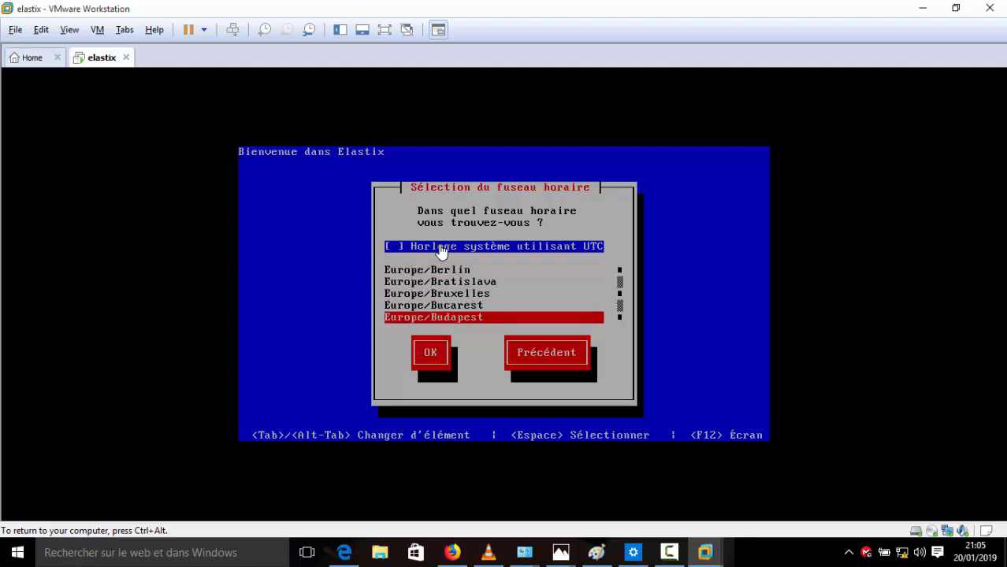
pyautogui.press('Down')
pyautogui.press('Down')
pyautogui.press('Down')
pyautogui.press('Down')
pyautogui.press('Down')
pyautogui.press('Down')
pyautogui.press('Down')
pyautogui.press('Down')
pyautogui.press('Down')
pyautogui.press('Down')
pyautogui.press('Up')
pyautogui.press('Up')
pyautogui.press('Up')
pyautogui.press('Up')
pyautogui.press('Up')
pyautogui.press('Up')
pyautogui.press('Up')
pyautogui.press('Up')
pyautogui.press('Up')
pyautogui.press('Up')
pyautogui.press('Up')
pyautogui.press('Up')
pyautogui.press('Up')
pyautogui.press('Up')
pyautogui.press('Up')
pyautogui.press('Up')
pyautogui.press('Up')
pyautogui.press('Up')
pyautogui.press('Up')
pyautogui.press('Up')
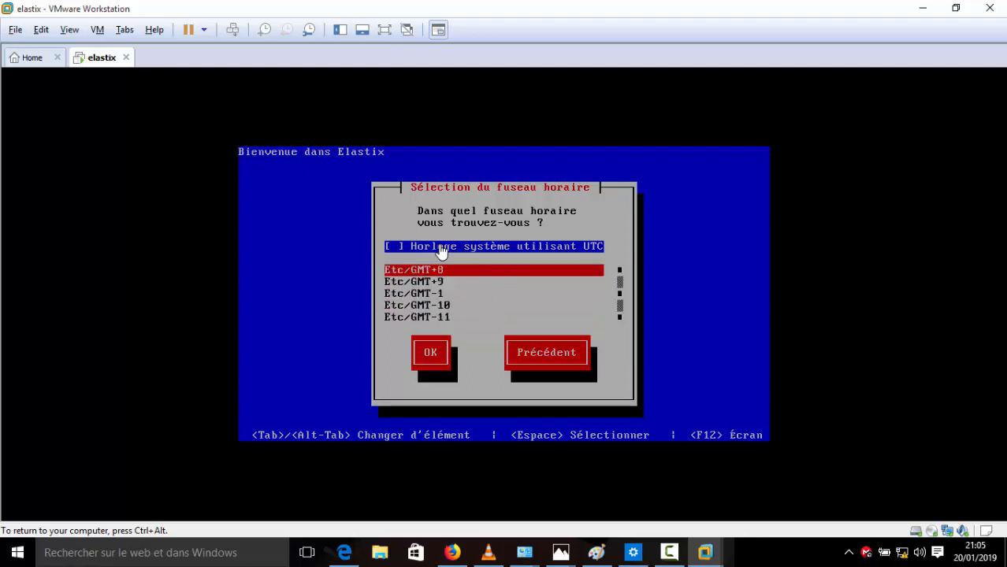
pyautogui.press('Up')
pyautogui.press('Up')
pyautogui.press('Up')
pyautogui.press('Up')
pyautogui.press('Up')
pyautogui.press('Up')
pyautogui.press('Up')
pyautogui.press('Up')
pyautogui.press('Up')
pyautogui.press('Up')
pyautogui.press('Up')
pyautogui.press('Up')
pyautogui.press('Up')
pyautogui.press('Up')
pyautogui.press('Up')
pyautogui.press('Up')
pyautogui.press('Up')
pyautogui.press('Up')
pyautogui.press('Up')
pyautogui.press('Up')
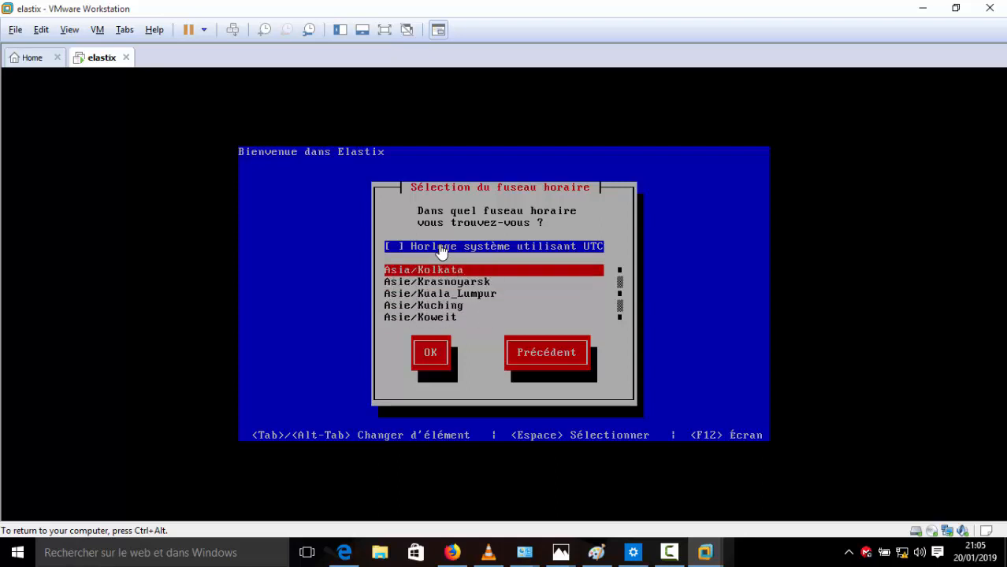
pyautogui.press('Up')
pyautogui.press('Up')
pyautogui.press('Up')
pyautogui.press('Up')
pyautogui.press('Up')
pyautogui.press('Up')
pyautogui.press('Up')
pyautogui.press('Up')
pyautogui.press('Up')
pyautogui.press('Up')
pyautogui.press('Up')
pyautogui.press('Up')
pyautogui.press('Up')
pyautogui.press('Up')
pyautogui.press('Up')
pyautogui.press('Up')
pyautogui.press('Up')
pyautogui.press('Up')
pyautogui.press('Up')
pyautogui.press('Up')
pyautogui.press('Up')
pyautogui.press('Up')
pyautogui.press('Up')
pyautogui.press('Up')
pyautogui.press('Up')
pyautogui.press('Up')
pyautogui.press('Up')
pyautogui.press('Up')
pyautogui.press('Up')
pyautogui.press('Up')
pyautogui.press('Up')
pyautogui.press('Up')
pyautogui.press('Up')
pyautogui.press('Up')
pyautogui.press('Up')
pyautogui.press('Up')
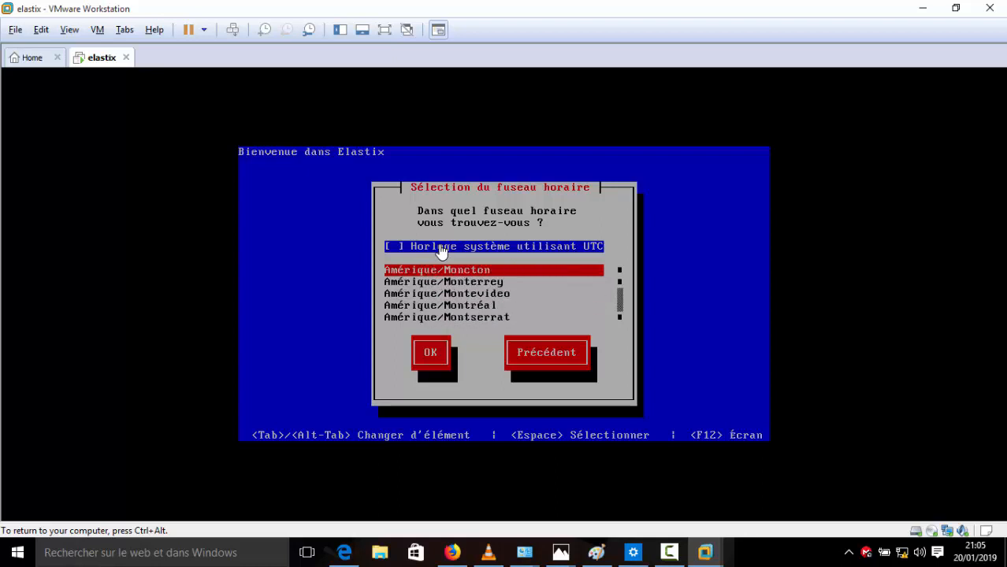
pyautogui.press('Down')
pyautogui.press('Down')
pyautogui.press('Down')
pyautogui.press('Down')
pyautogui.press('Down')
pyautogui.press('Down')
pyautogui.press('Down')
pyautogui.press('Down')
pyautogui.press('Down')
pyautogui.press('Down')
pyautogui.press('Down')
pyautogui.press('Down')
pyautogui.press('Down')
pyautogui.press('Down')
pyautogui.press('Down')
pyautogui.press('Down')
pyautogui.press('Down')
pyautogui.press('Down')
pyautogui.press('Down')
pyautogui.press('Down')
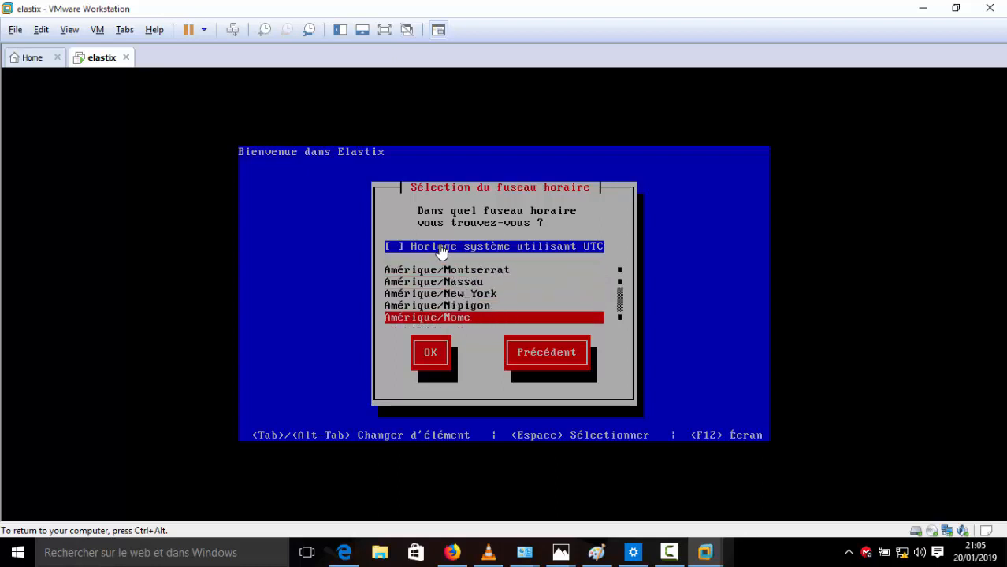
pyautogui.press('Down')
pyautogui.press('Up')
pyautogui.press('Up')
pyautogui.press('Up')
pyautogui.press('Up')
pyautogui.press('Up')
pyautogui.press('Up')
pyautogui.press('Up')
pyautogui.press('Up')
pyautogui.press('Up')
pyautogui.press('Up')
pyautogui.press('Up')
pyautogui.press('Up')
pyautogui.press('Up')
pyautogui.press('Up')
pyautogui.press('Up')
pyautogui.press('Up')
pyautogui.press('Up')
pyautogui.press('Up')
pyautogui.press('Up')
pyautogui.press('Up')
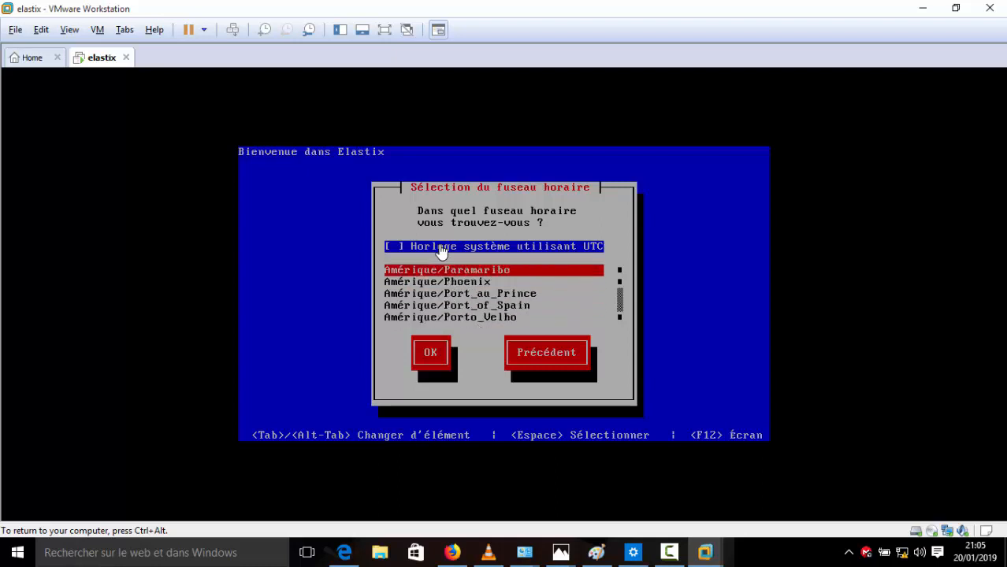
pyautogui.press('Up')
pyautogui.press('Up')
pyautogui.press('Up')
pyautogui.press('Up')
pyautogui.press('Up')
pyautogui.press('Up')
pyautogui.press('Up')
pyautogui.press('Up')
pyautogui.press('Up')
pyautogui.press('Up')
pyautogui.press('Up')
pyautogui.press('Up')
pyautogui.press('Up')
pyautogui.press('Up')
pyautogui.press('Up')
pyautogui.press('Up')
pyautogui.press('Up')
pyautogui.press('Up')
pyautogui.press('Up')
pyautogui.press('Up')
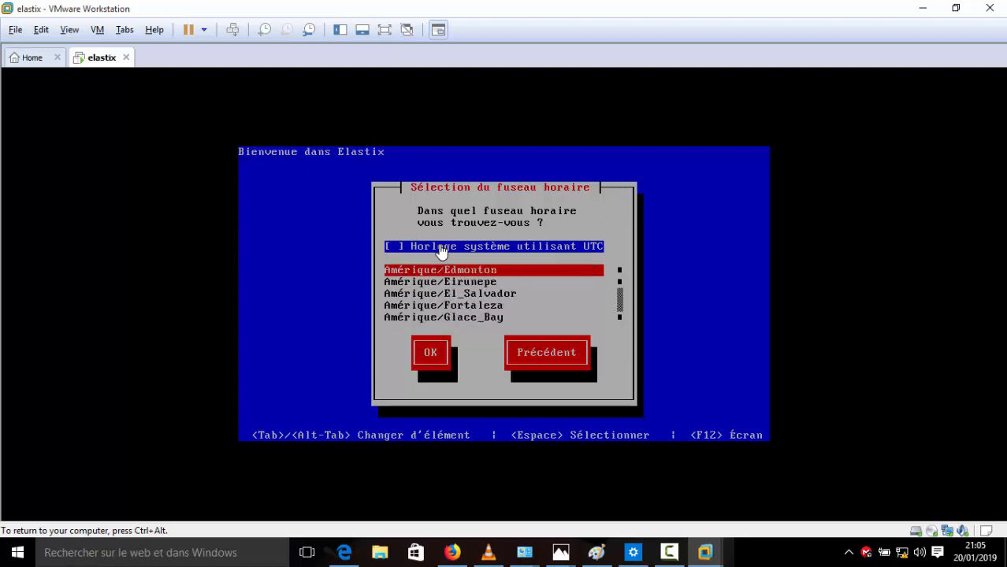
pyautogui.press('Up')
pyautogui.press('Up')
pyautogui.press('Up')
pyautogui.press('Up')
pyautogui.press('Up')
pyautogui.press('Up')
pyautogui.press('Up')
pyautogui.press('Up')
pyautogui.press('Up')
pyautogui.press('Up')
pyautogui.press('Up')
pyautogui.press('Up')
pyautogui.press('Up')
pyautogui.press('Up')
pyautogui.press('Up')
pyautogui.press('Up')
pyautogui.press('Up')
pyautogui.press('Up')
pyautogui.press('Up')
pyautogui.press('Up')
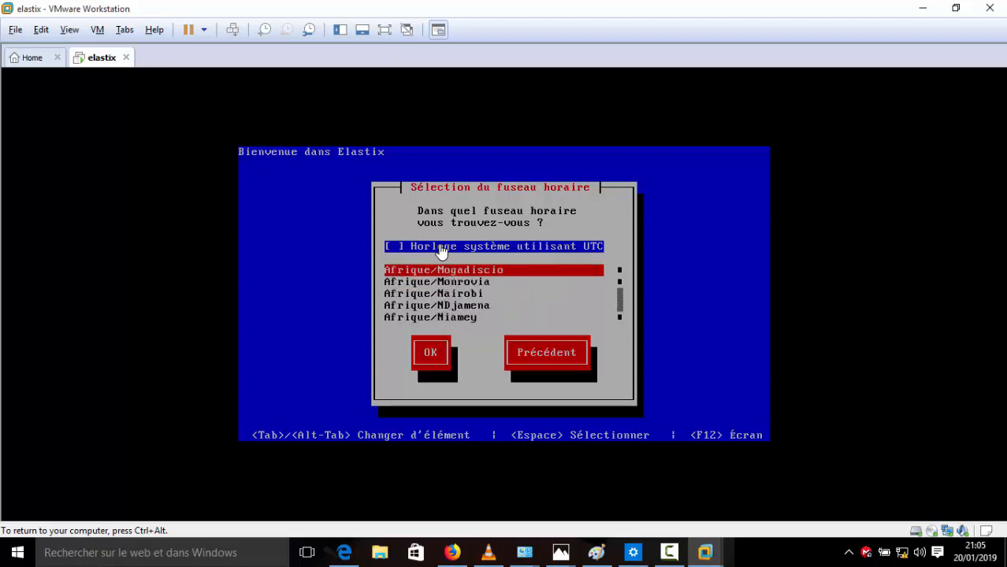
pyautogui.press('Down')
pyautogui.press('Down')
pyautogui.press('Down')
pyautogui.press('Up')
pyautogui.press('Up')
pyautogui.press('Up')
pyautogui.press('Up')
pyautogui.press('Up')
pyautogui.press('Up')
pyautogui.press('Up')
pyautogui.press('Up')
pyautogui.press('Up')
pyautogui.press('Up')
pyautogui.press('Up')
pyautogui.press('Up')
pyautogui.press('Up')
pyautogui.press('Up')
pyautogui.press('Up')
pyautogui.press('Up')
pyautogui.press('Up')
pyautogui.press('Up')
pyautogui.press('Up')
pyautogui.press('Up')
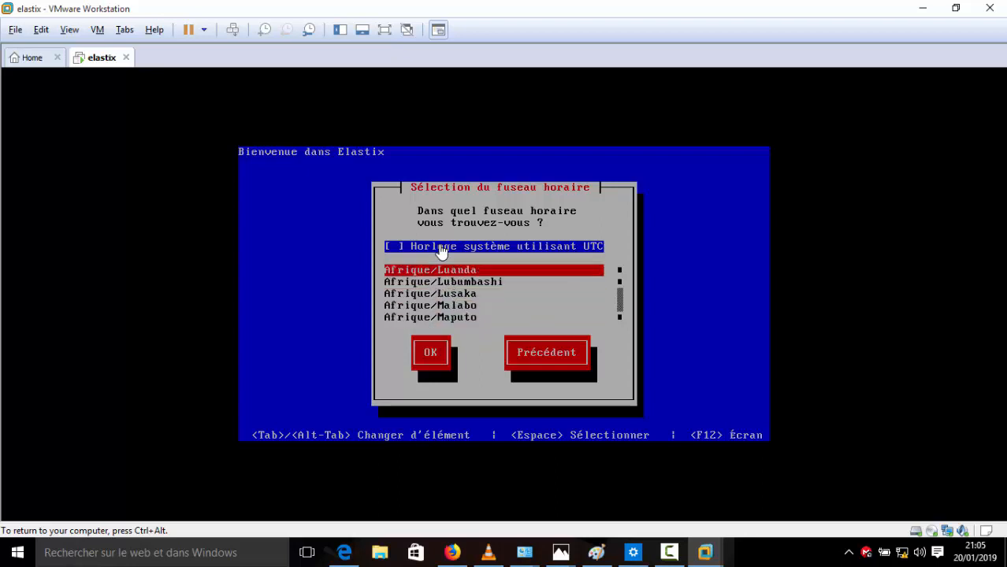
pyautogui.press('Up')
pyautogui.press('Down')
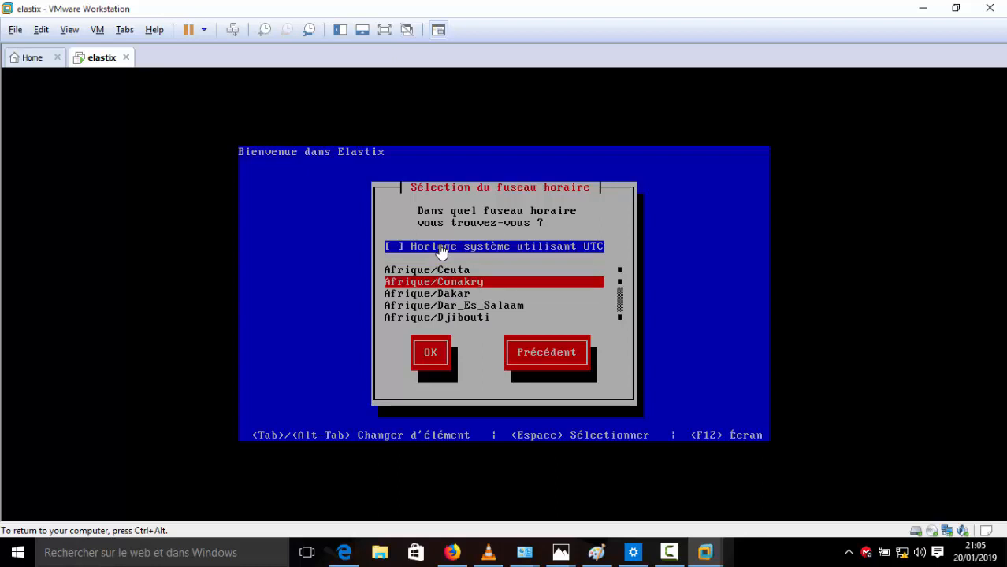
pyautogui.press('Tab')
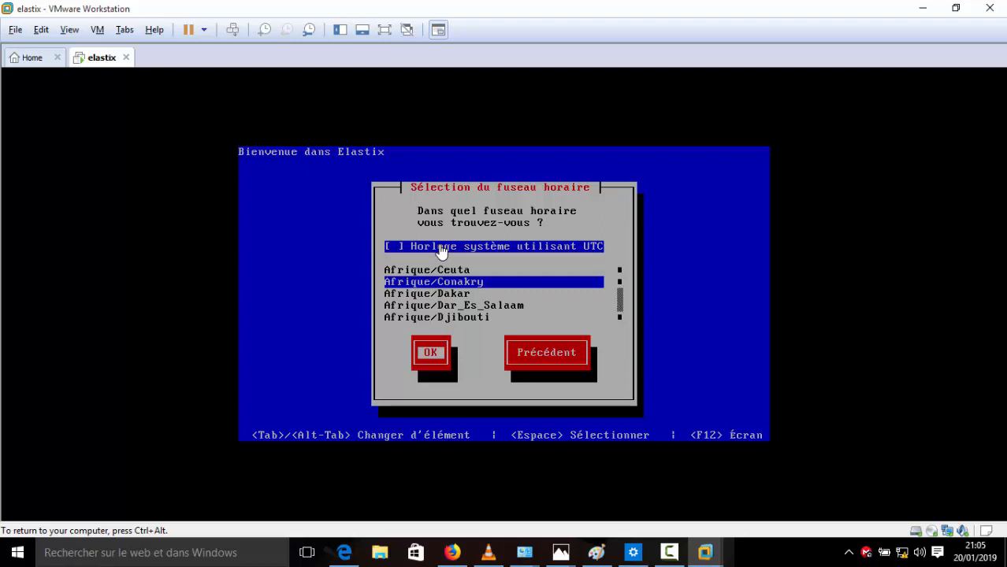
pyautogui.press('Return')
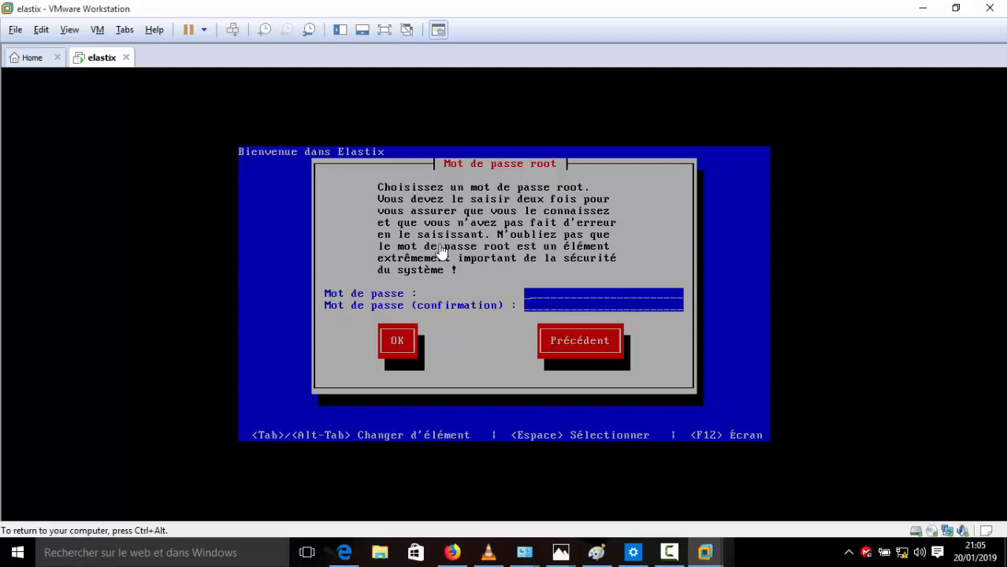
# Step: Type the root password into both the password and confirmation fields
pyautogui.write('**********')
pyautogui.write('*****')
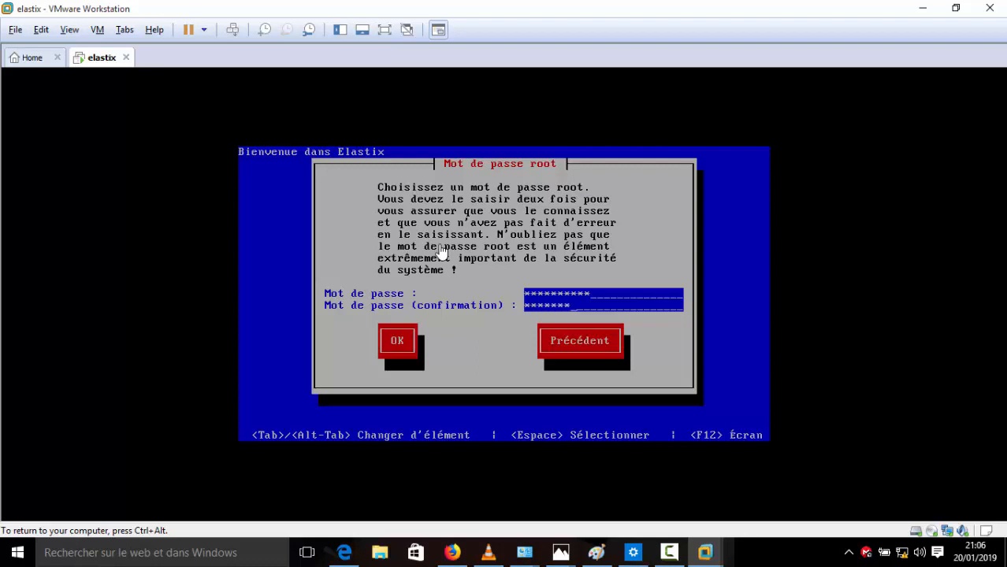
pyautogui.write('**')
pyautogui.hotkey('ctrl', 'alt')
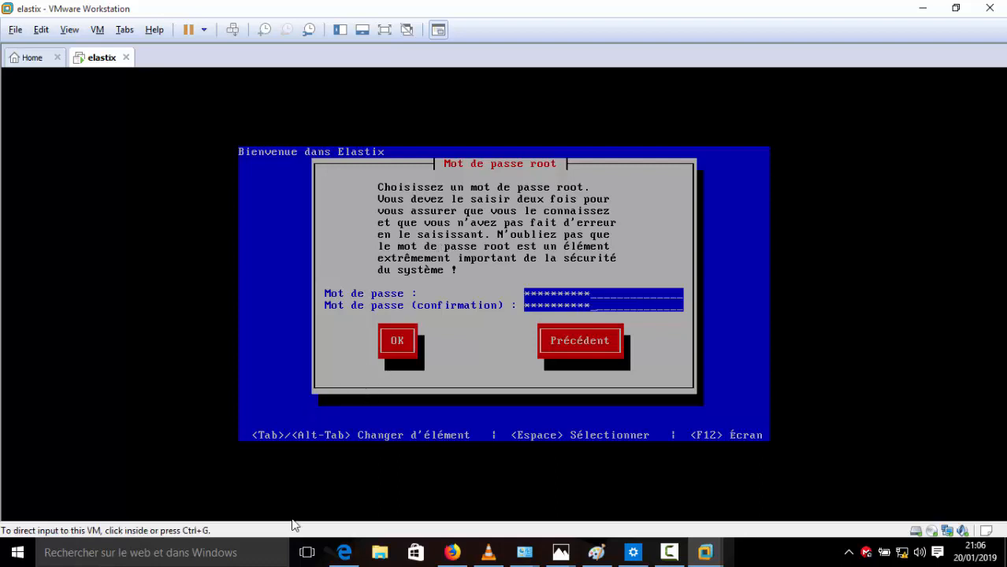
# Step: Write the root password into a new Notepad document and move the window aside
pyautogui.click(241, 559)
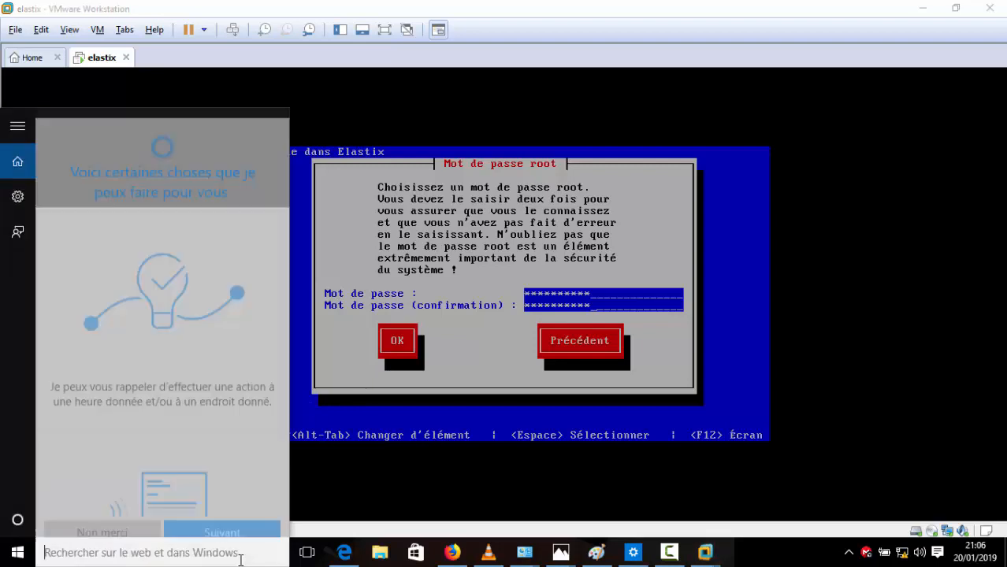
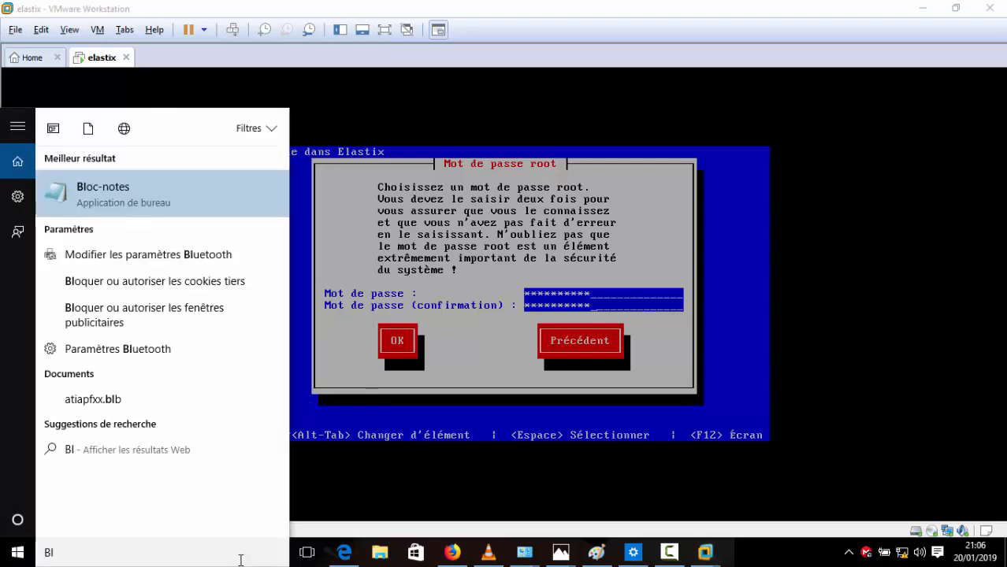
pyautogui.click(80, 188)
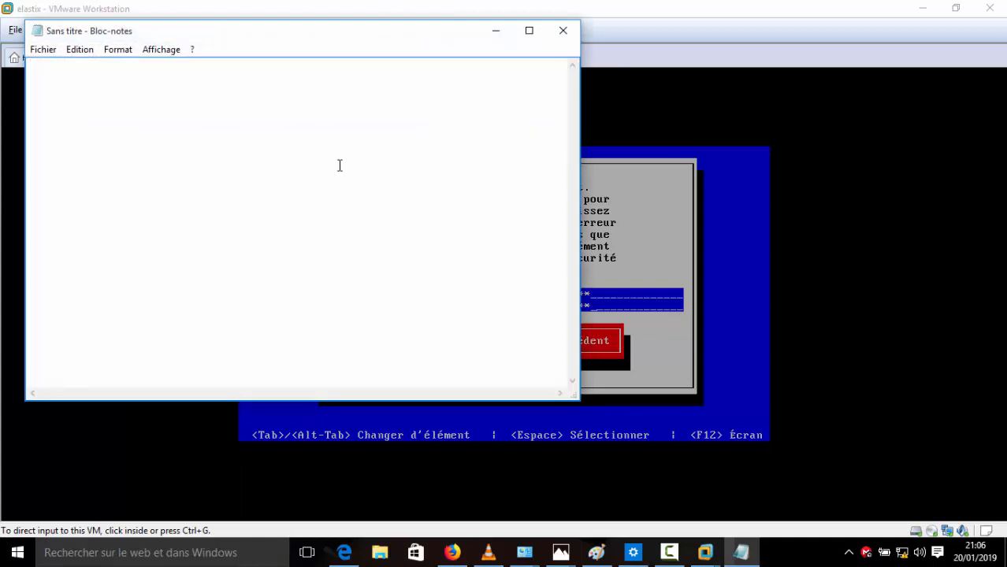
pyautogui.moveTo(229, 33); pyautogui.dragTo(575, 76)
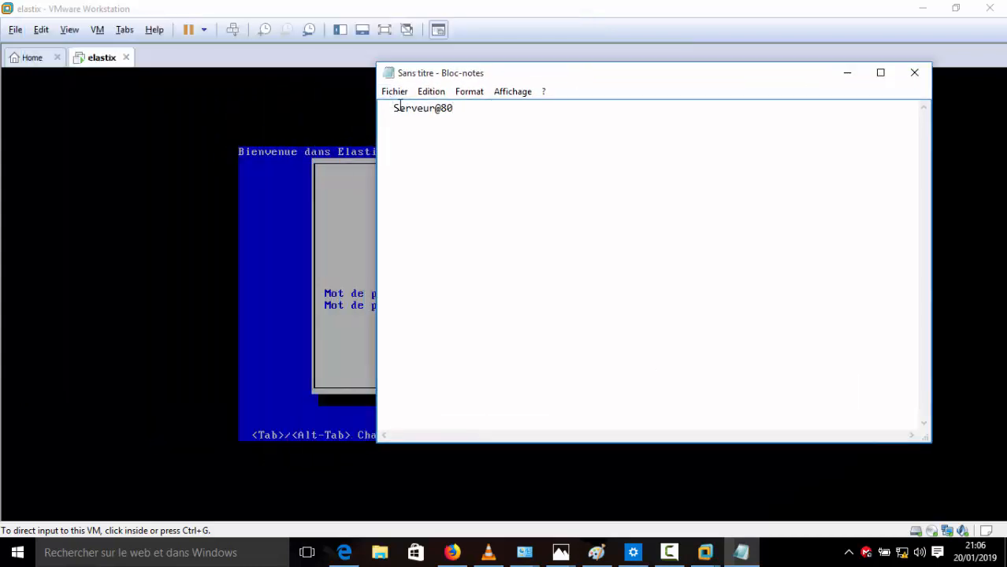
pyautogui.moveTo(395, 108); pyautogui.dragTo(454, 108)
# Step: Hide Notepad and confirm the root password so package installation begins
pyautogui.click(857, 76)
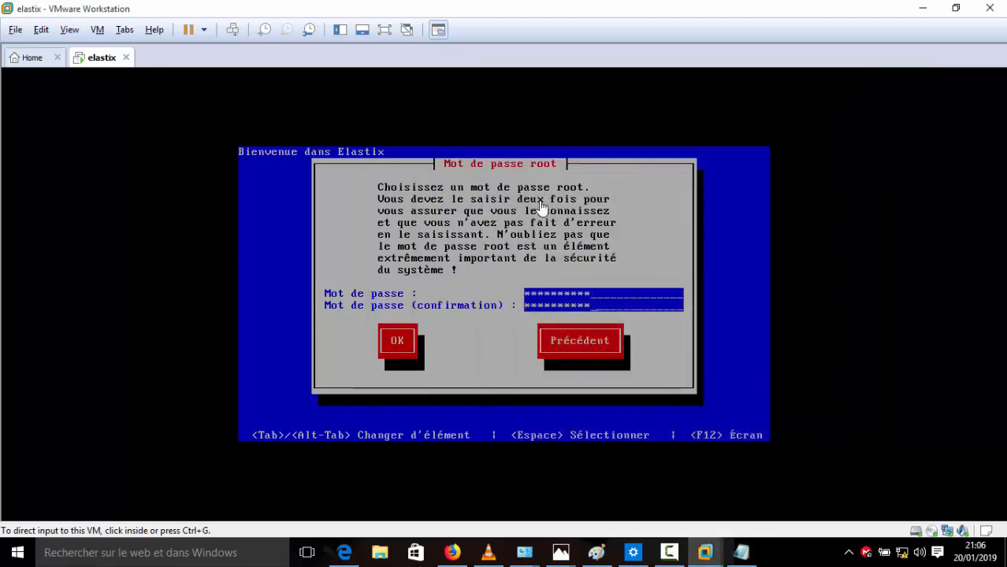
pyautogui.click(512, 259)
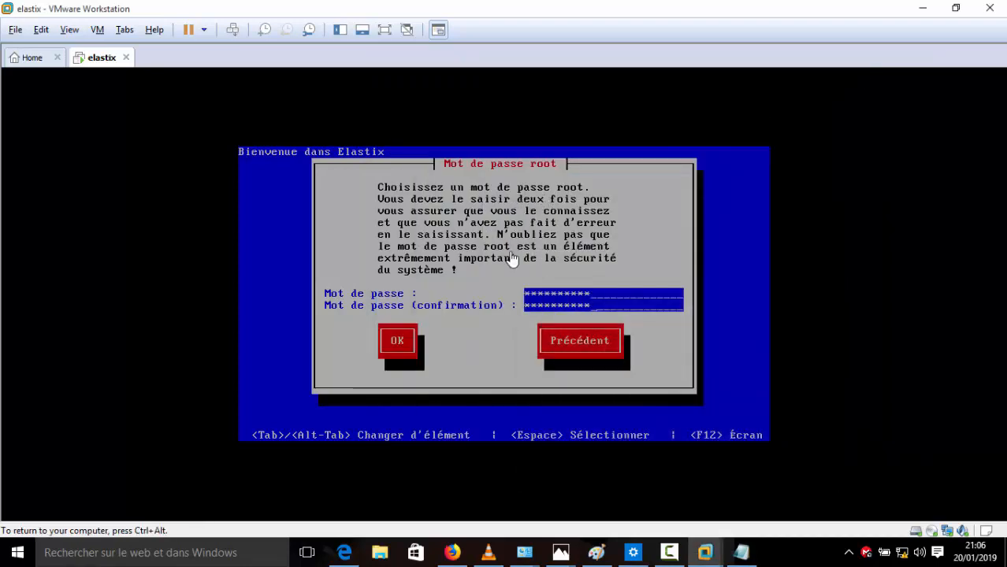
pyautogui.press('Tab')
pyautogui.press('Return')
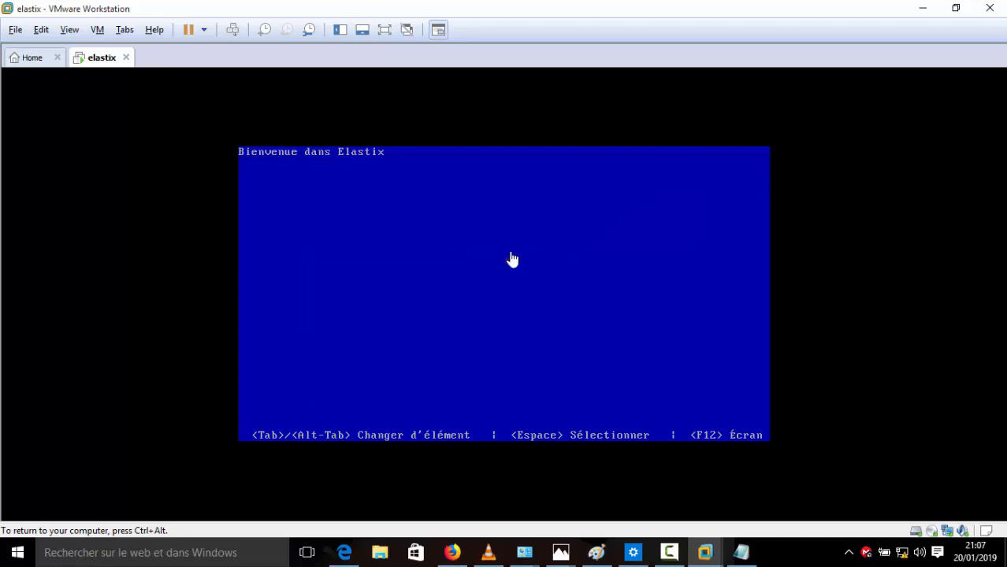
pyautogui.hotkey('ctrl', 'alt')
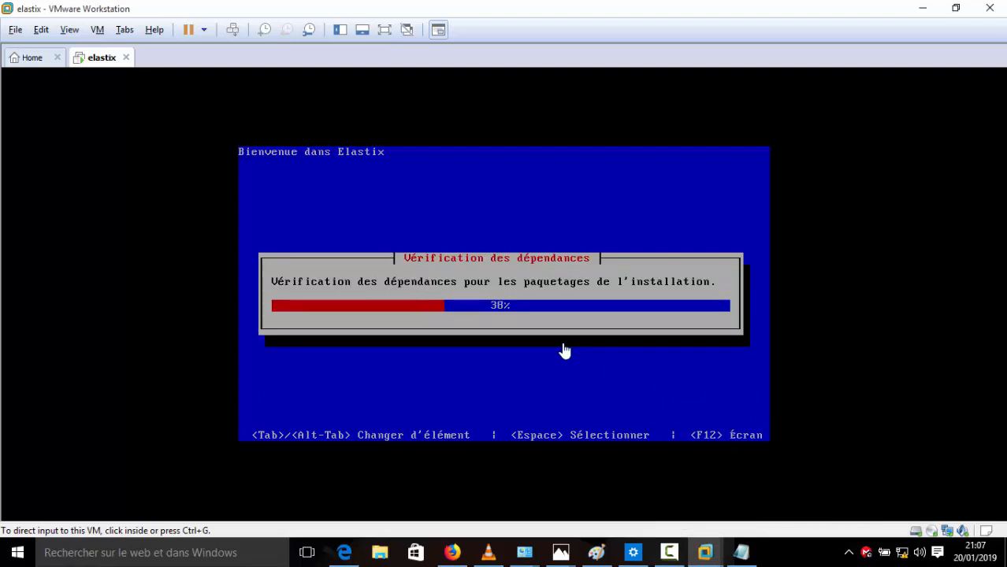
# Step: Wait while Elastix installs all 471 packages and the boot loader, then reboots
pyautogui.click(672, 555)
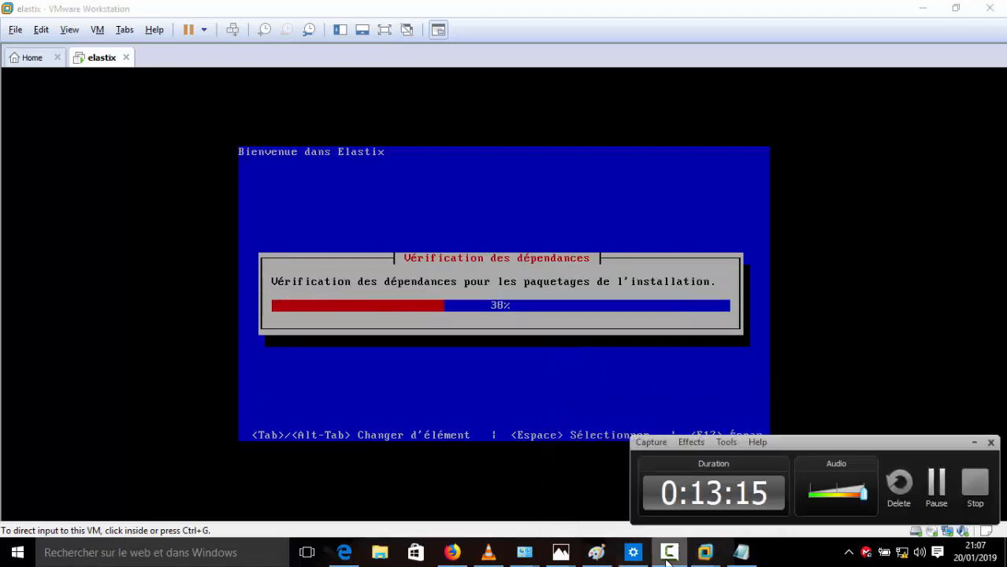
pyautogui.click(936, 492)
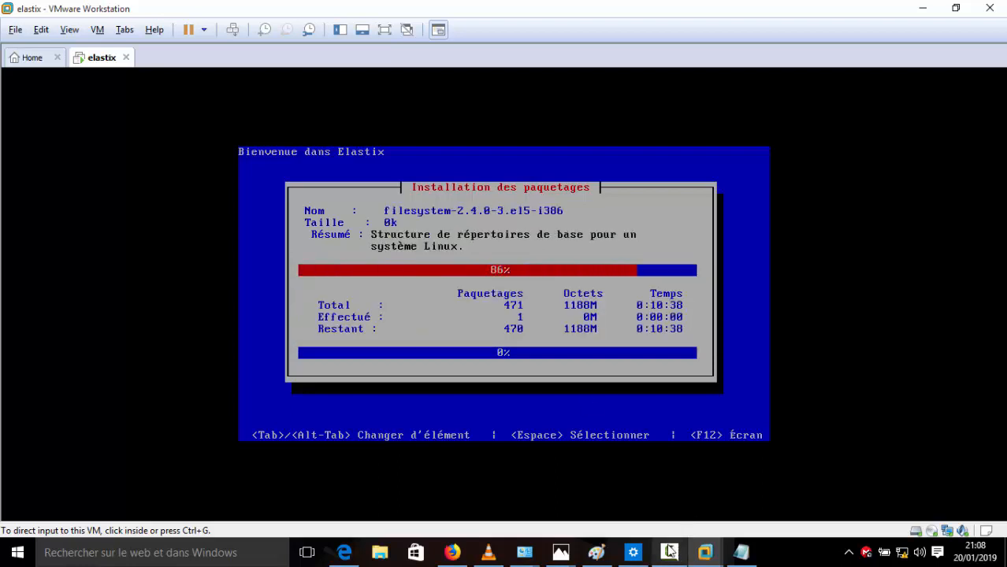
pyautogui.moveTo(670, 552)
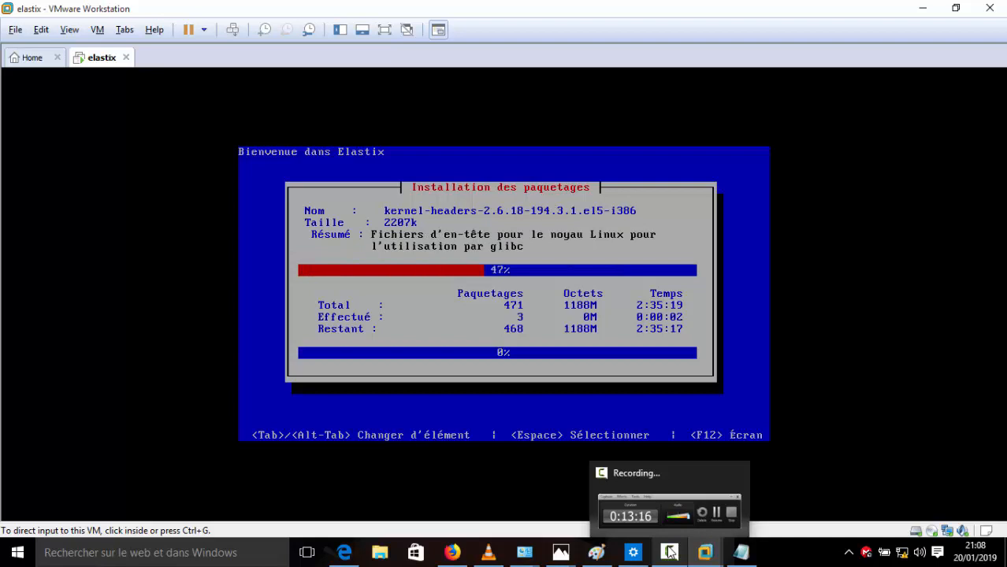
pyautogui.click(668, 552)
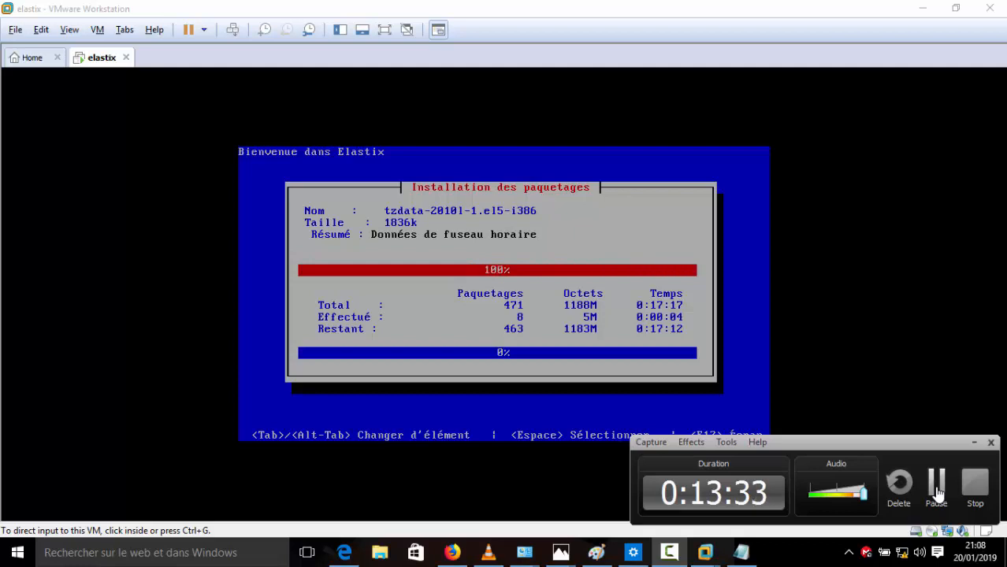
pyautogui.click(938, 492)
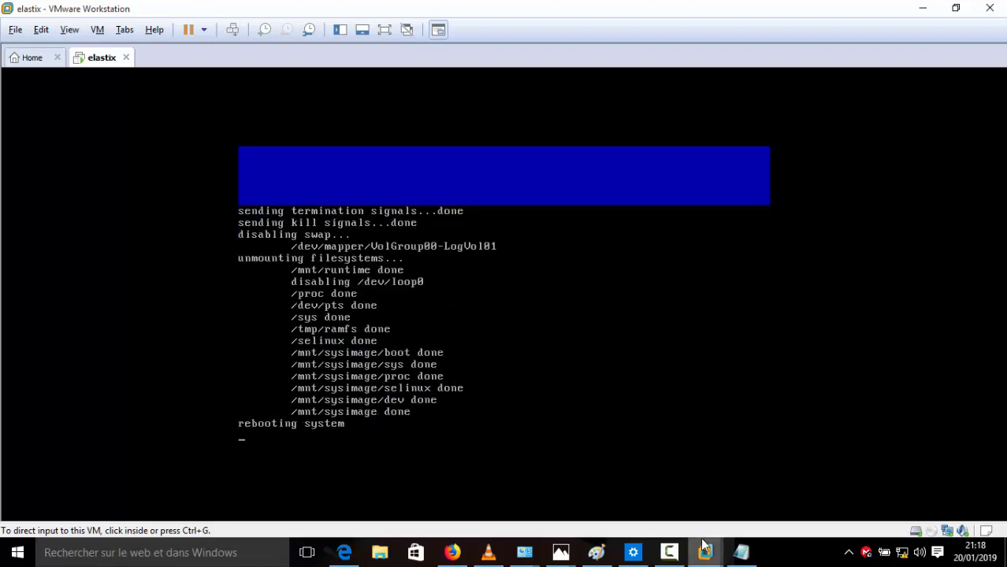
# Step: Wait through the boot messages until the MySQL root password screen, 1 of 4, appears
pyautogui.click(679, 554)
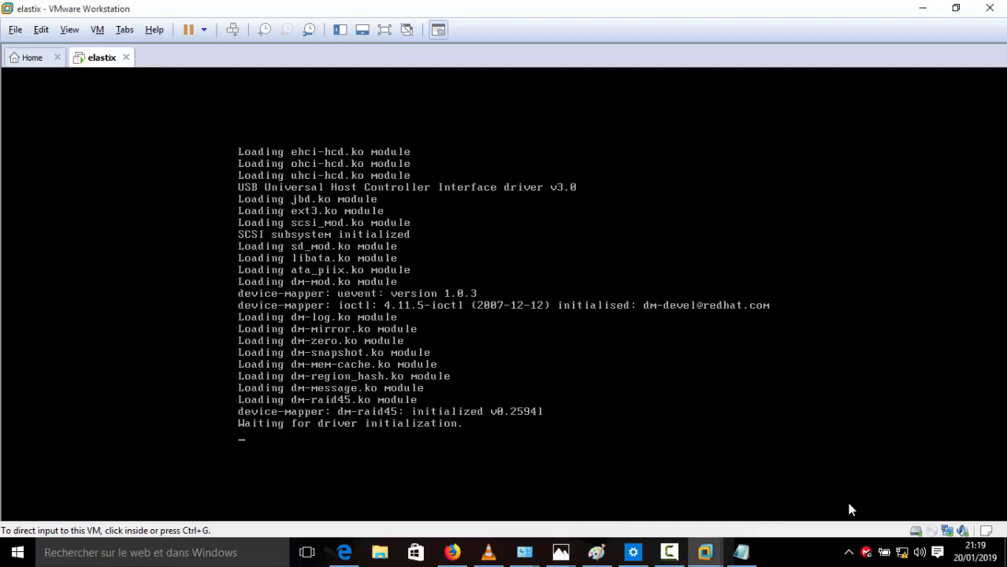
pyautogui.click(670, 555)
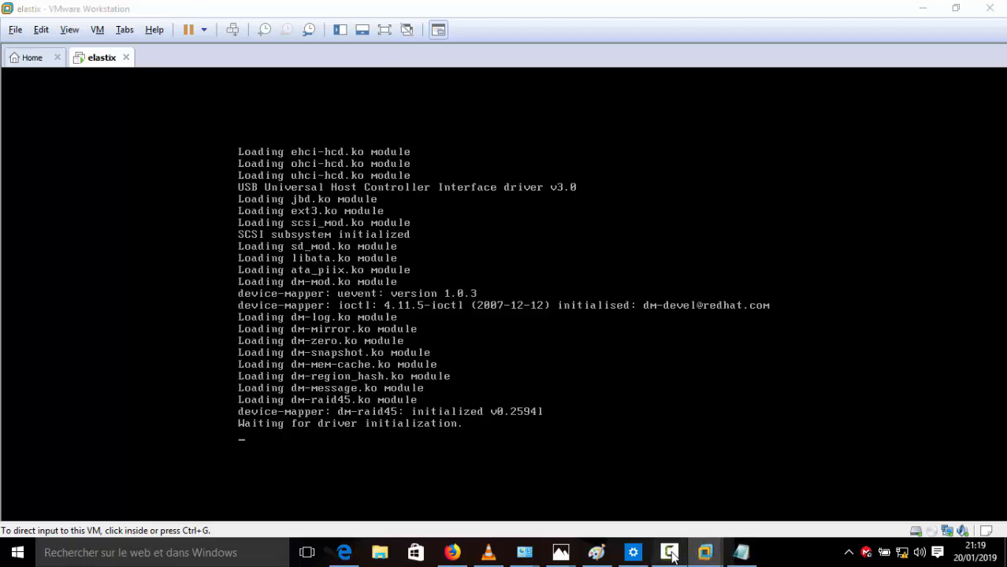
pyautogui.click(942, 488)
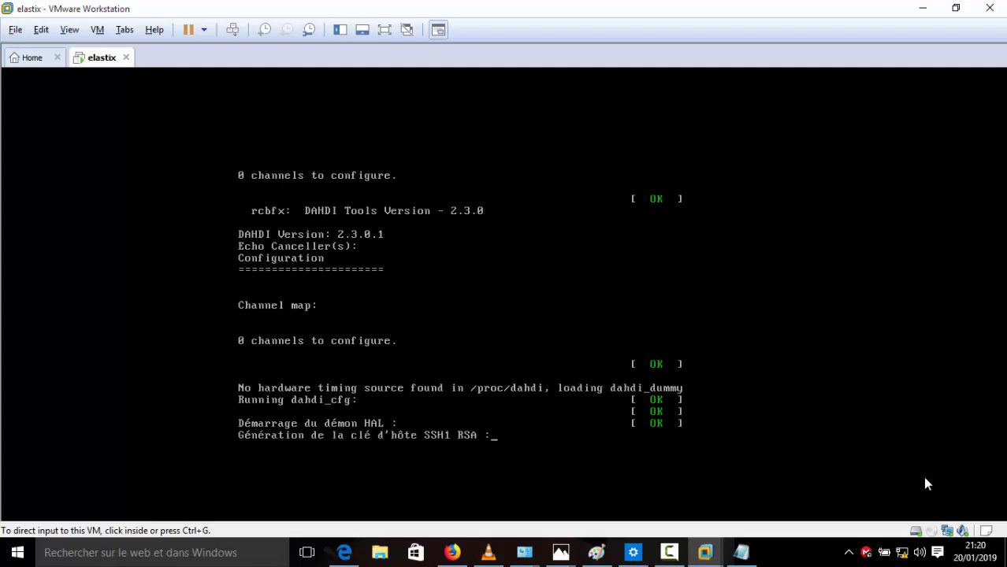
pyautogui.click(668, 553)
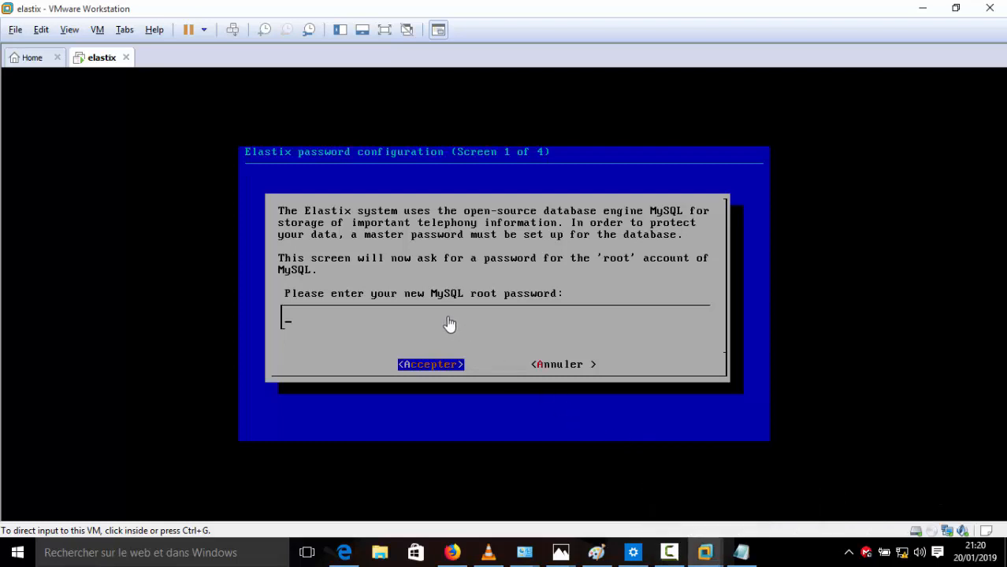
pyautogui.click(447, 321)
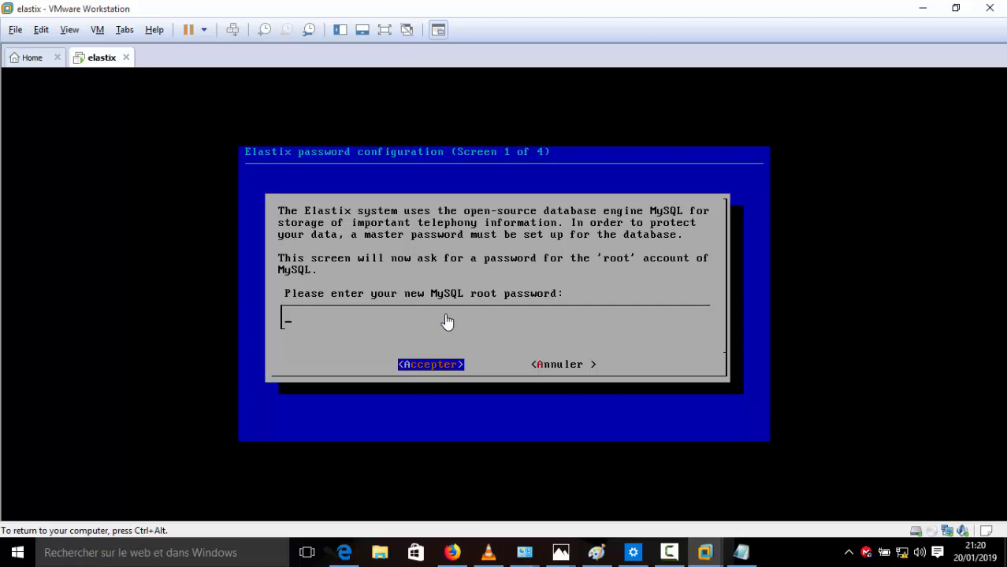
# Step: Copy the saved password from the Notepad notes, then put Notepad away
pyautogui.hotkey('ctrl', 'alt')
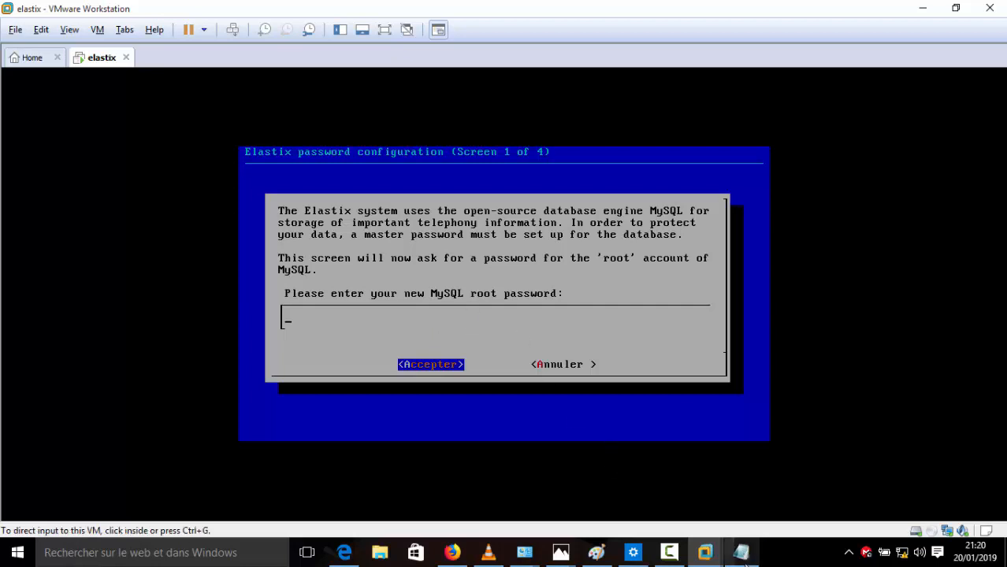
pyautogui.click(741, 552)
pyautogui.click(474, 114)
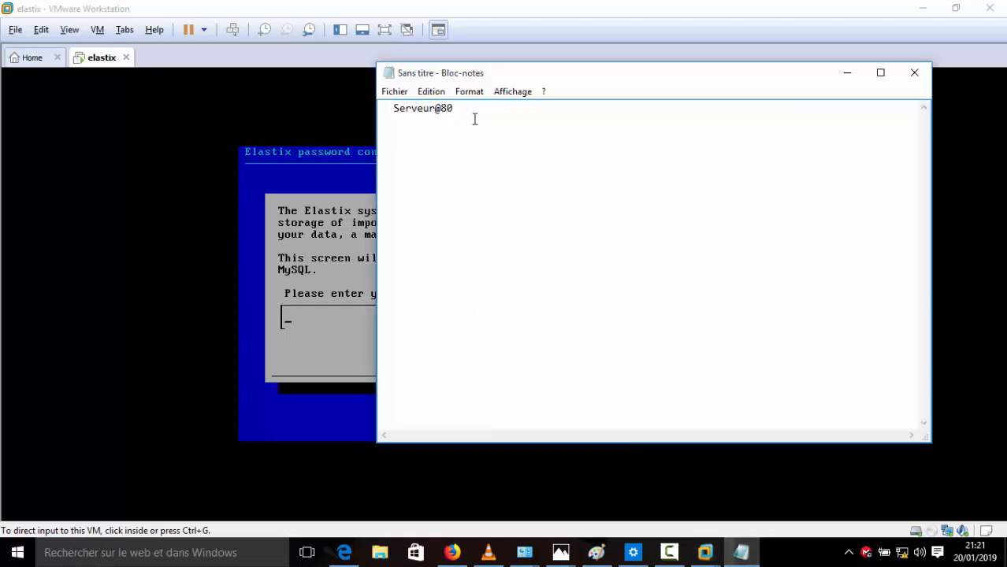
pyautogui.click(396, 110)
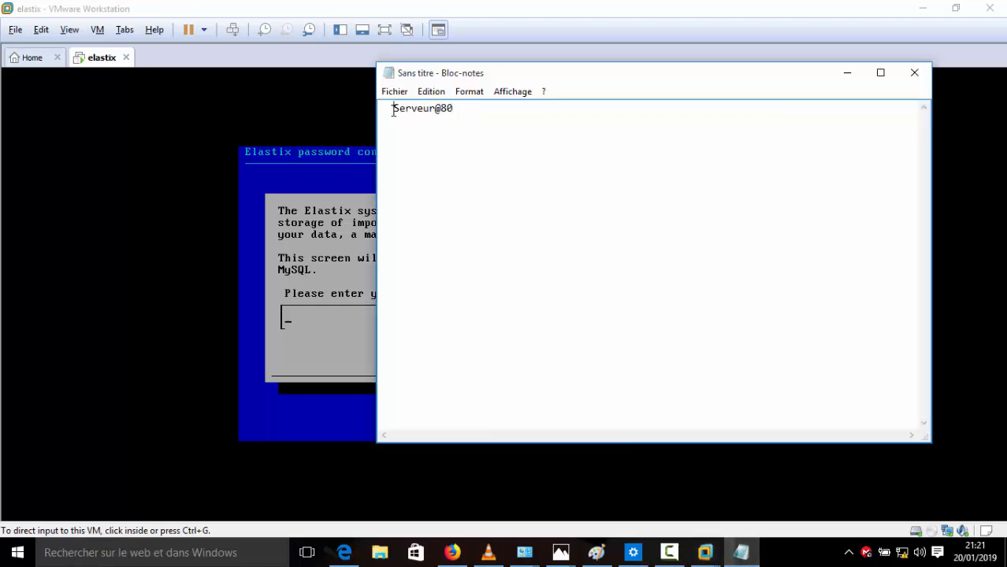
pyautogui.keyDown('shift'); pyautogui.click(452, 112); pyautogui.keyUp('shift')
pyautogui.click(847, 72)
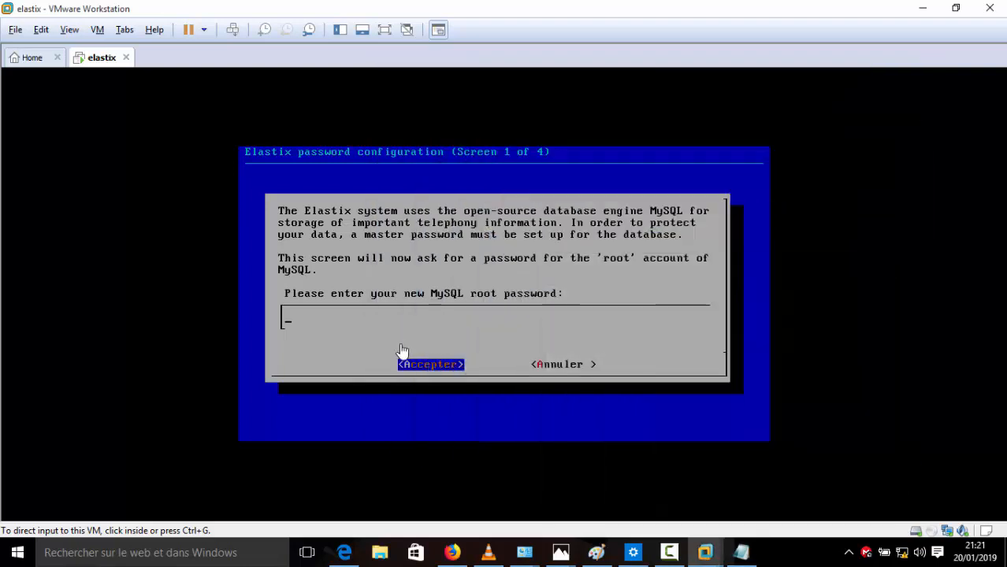
# Step: Enter the new MySQL root password in the Elastix setup screen and accept it
pyautogui.click(394, 323)
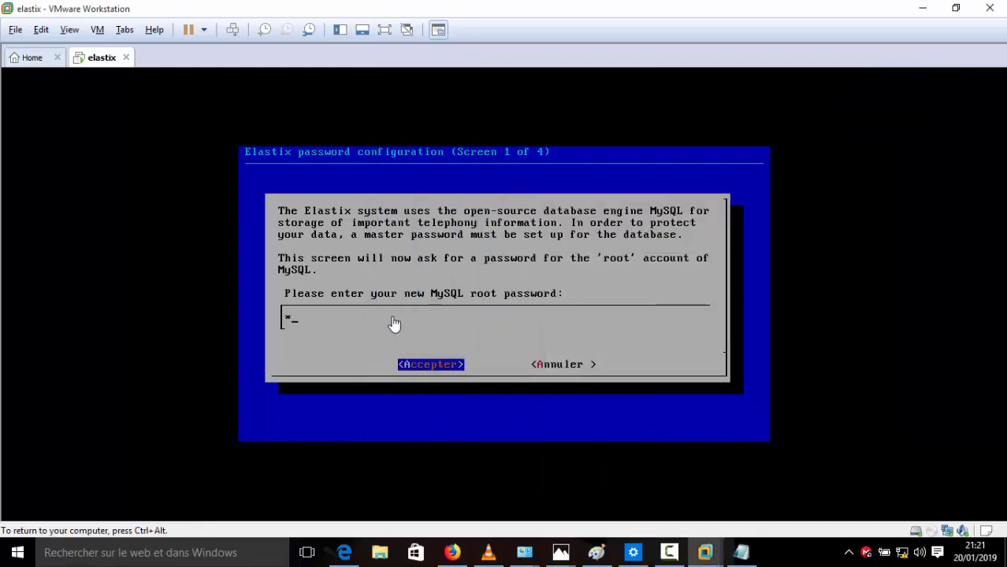
pyautogui.press('Return')
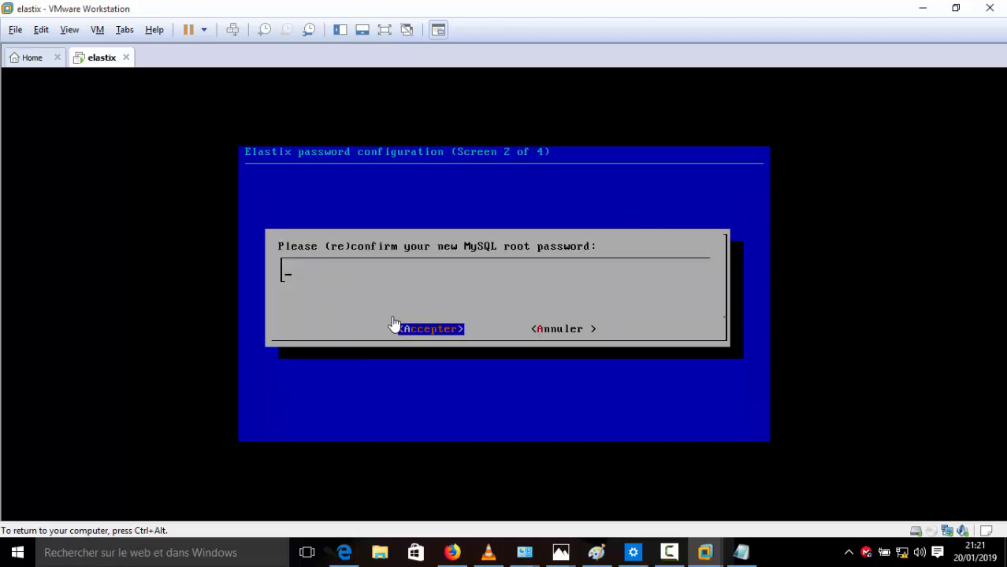
# Step: Retype the MySQL root password in the confirmation field and submit it
pyautogui.hotkey('ctrl', 'alt')
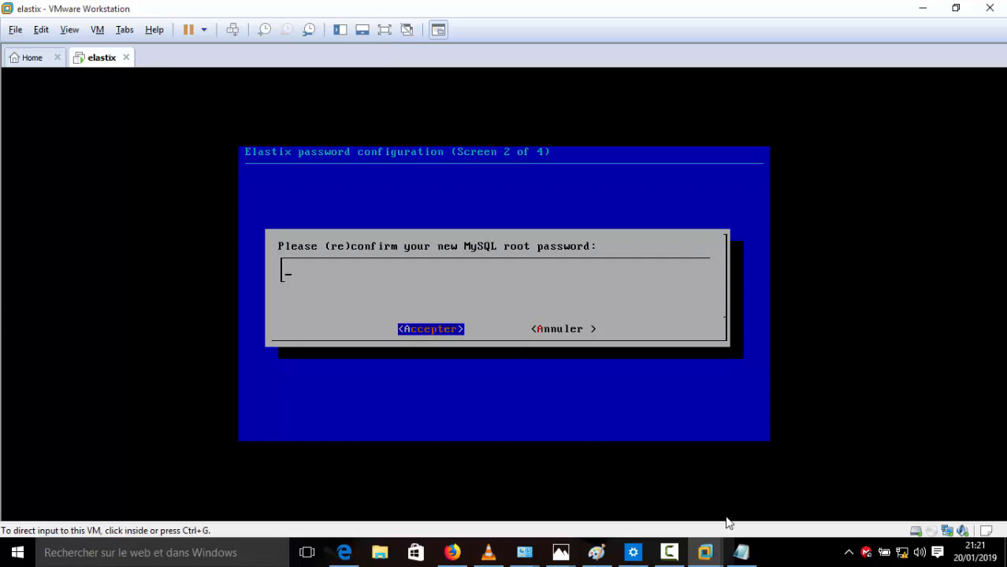
pyautogui.click(436, 274)
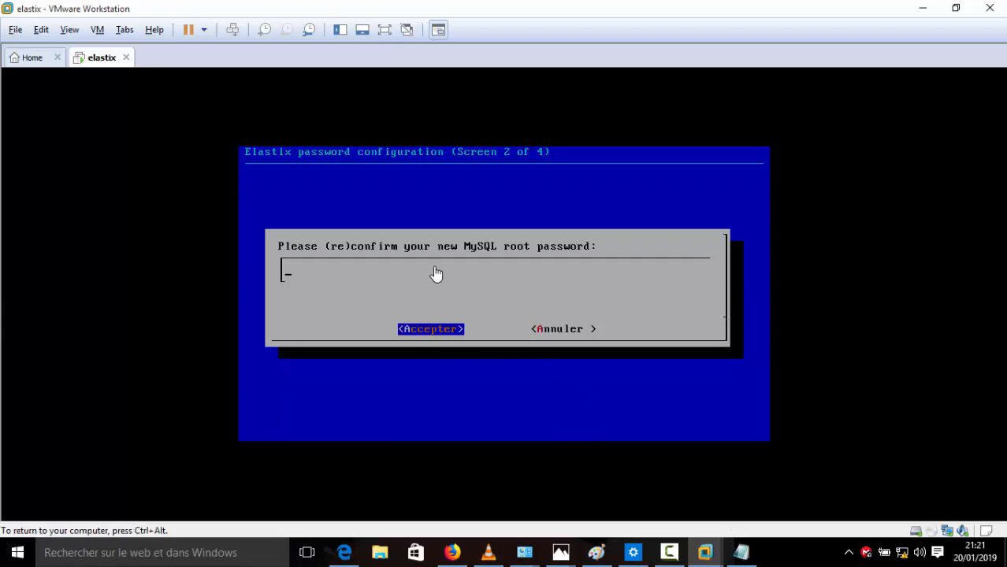
pyautogui.write('**********')
pyautogui.hotkey('ctrl', 'alt')
pyautogui.click(669, 556)
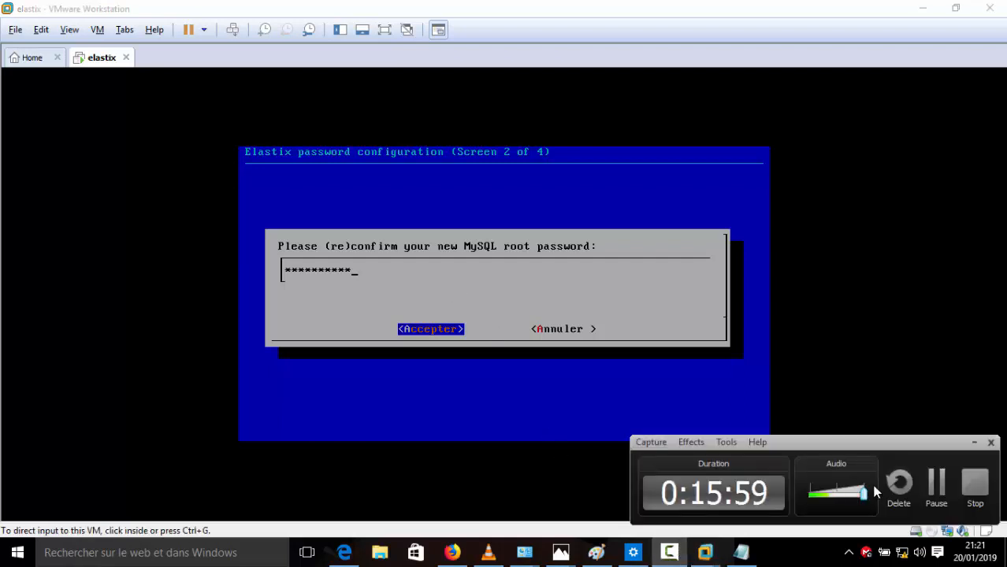
pyautogui.click(935, 480)
pyautogui.click(576, 255)
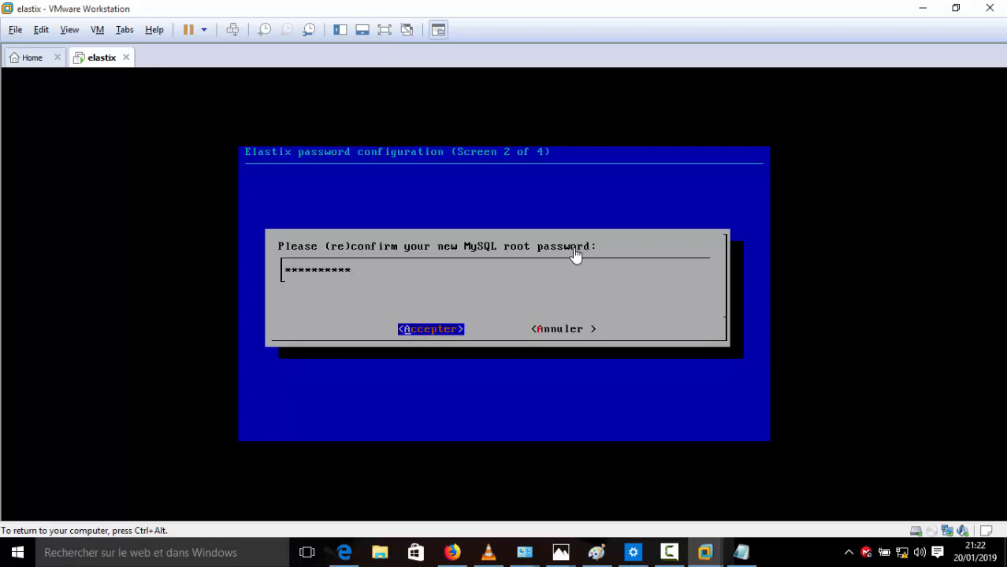
pyautogui.press('Return')
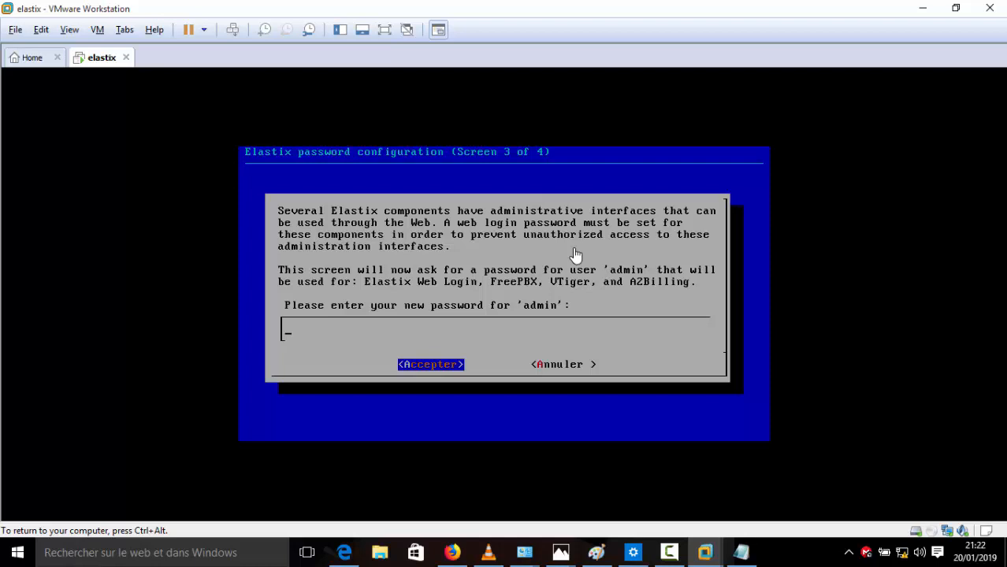
# Step: Enter the 'admin' web password, confirm it on screen 4 of 4, then release input
pyautogui.write('**********')
pyautogui.press('Return')
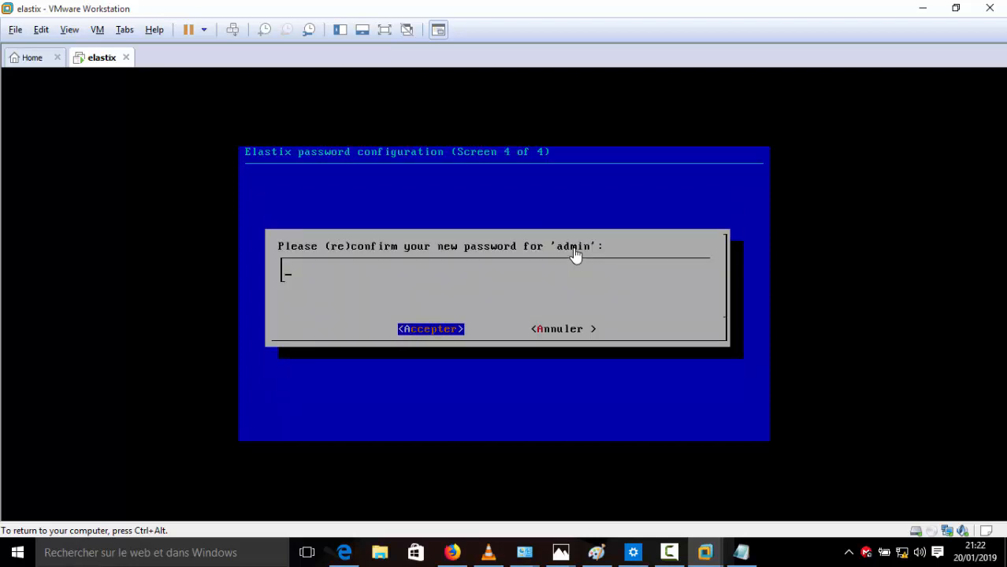
pyautogui.write('**********')
pyautogui.press('Return')
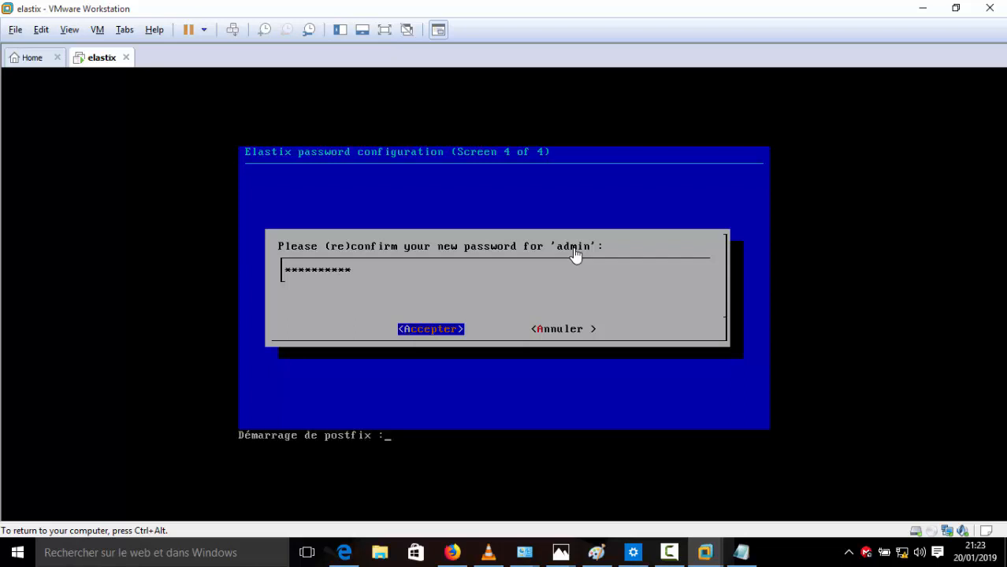
pyautogui.hotkey('ctrl', 'alt')
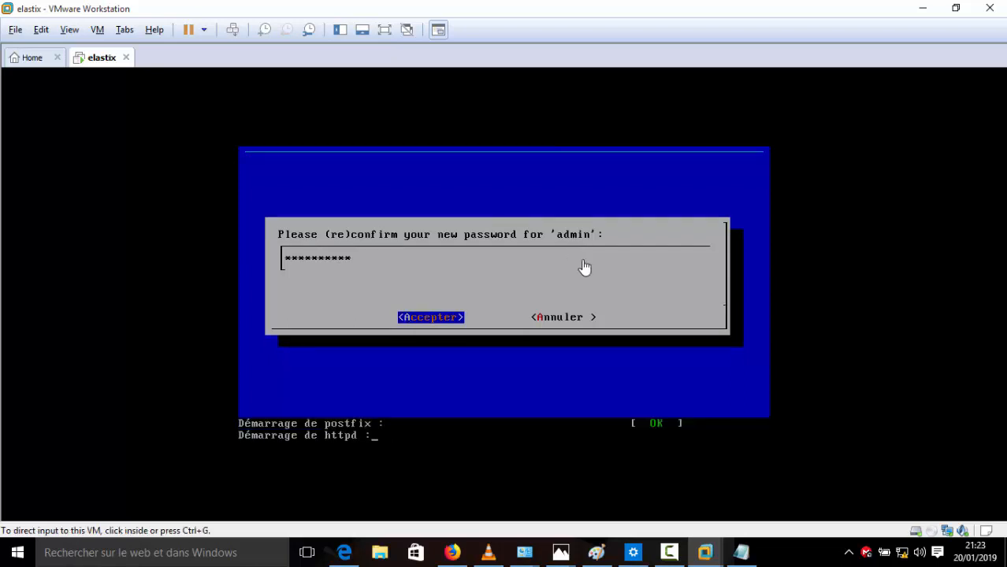
pyautogui.click(669, 552)
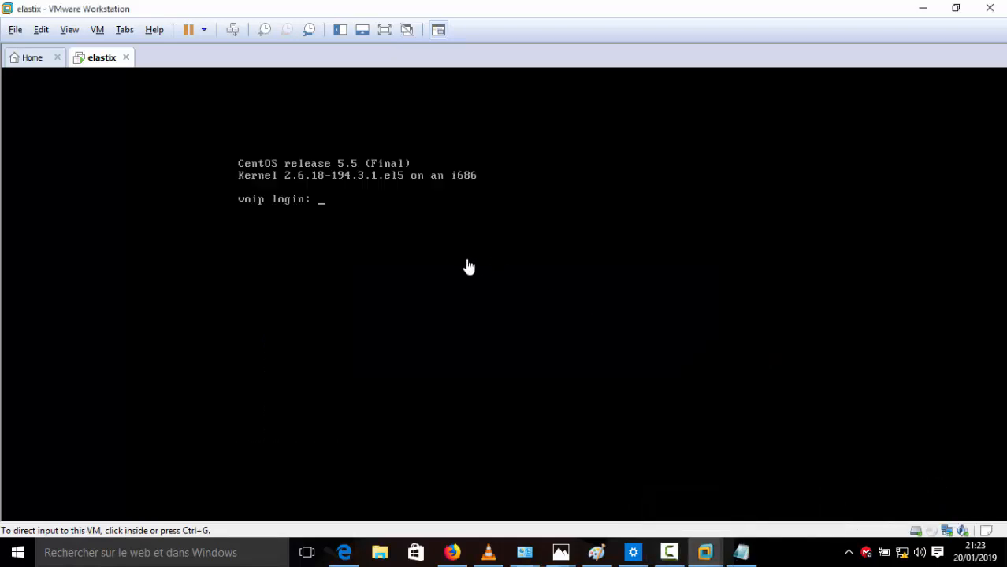
# Step: Log in at the voip console prompt with the user name root
pyautogui.click(362, 220)
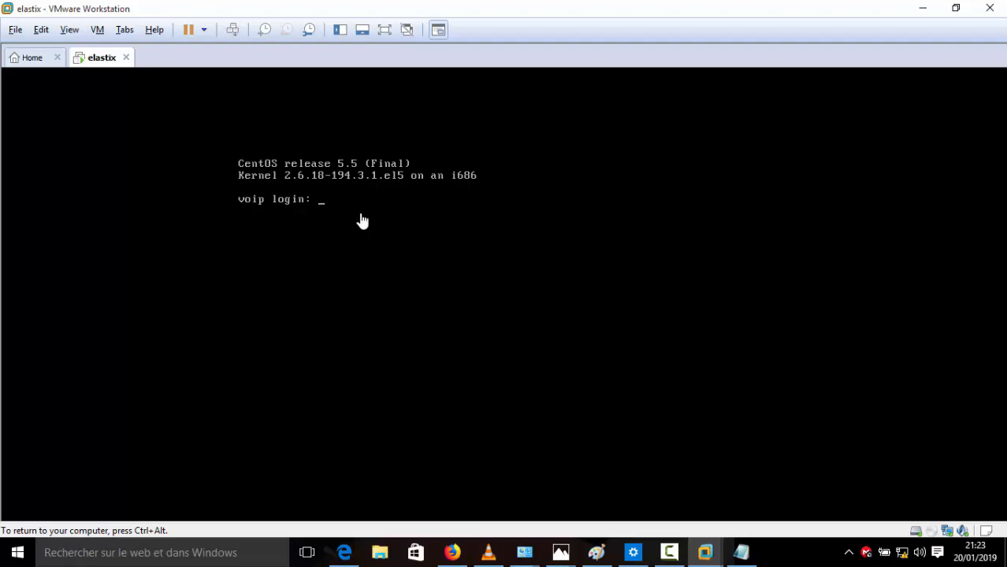
pyautogui.write('root')
pyautogui.press('Return')
pyautogui.press('Return')
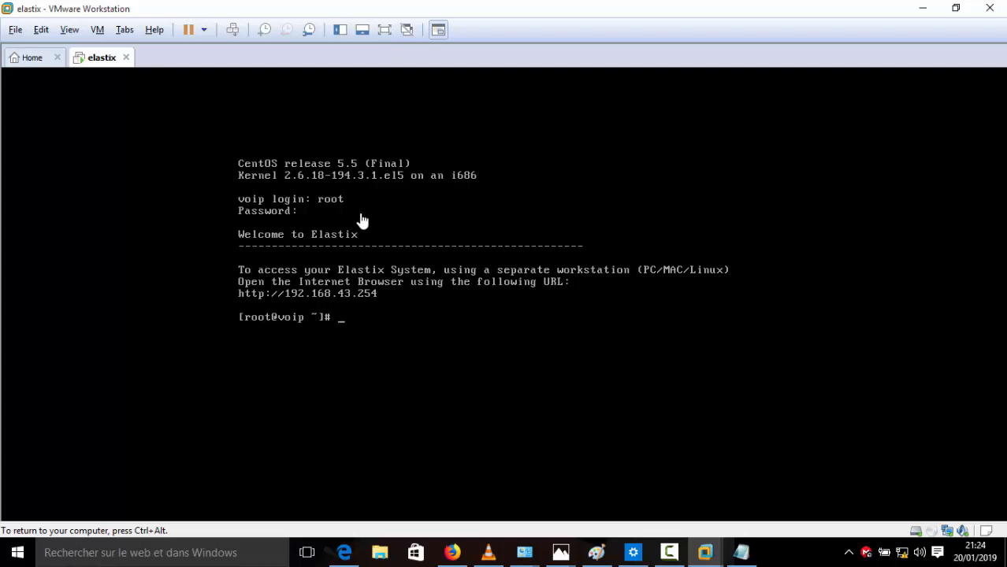
# Step: Run ifconfig to confirm eth0 at 192.168.43.254, then type ping 192.168.43.254
pyautogui.write('ifconfig')
pyautogui.press('Return')
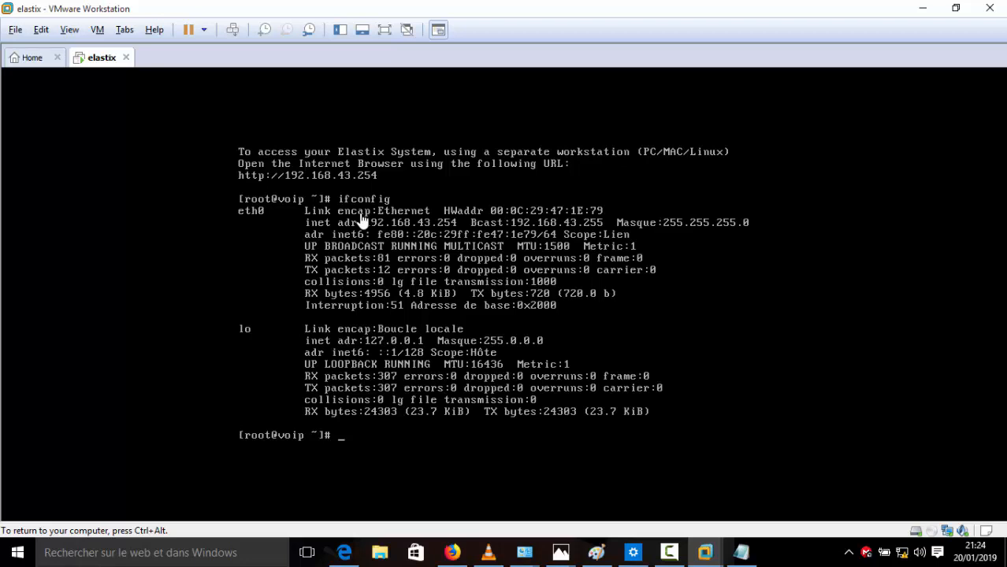
pyautogui.write('ping 192.168.43.25')
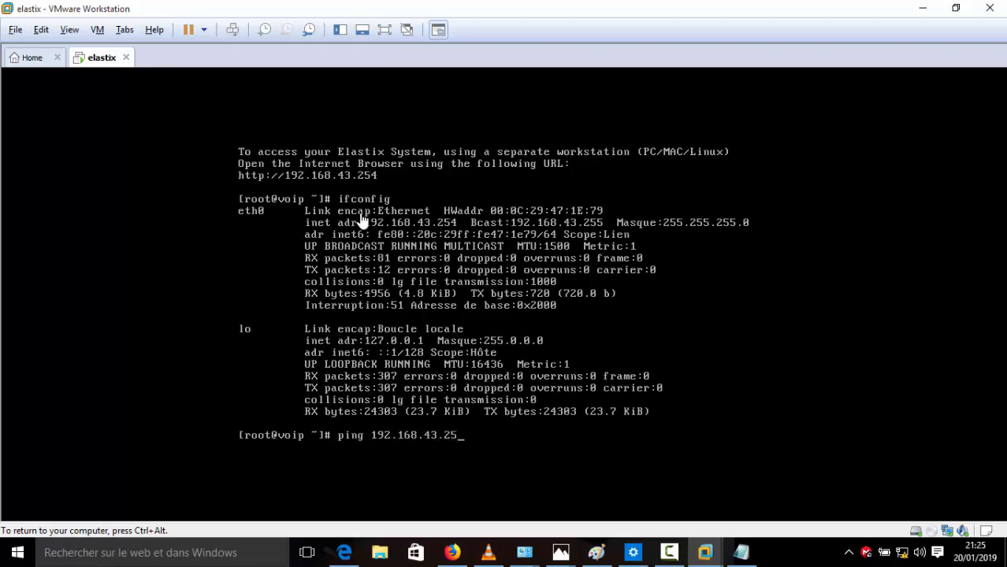
pyautogui.write('4')
# Step: Ping 192.168.43.254 until 22 packets return with 0% loss, then stop it
pyautogui.press('Return')
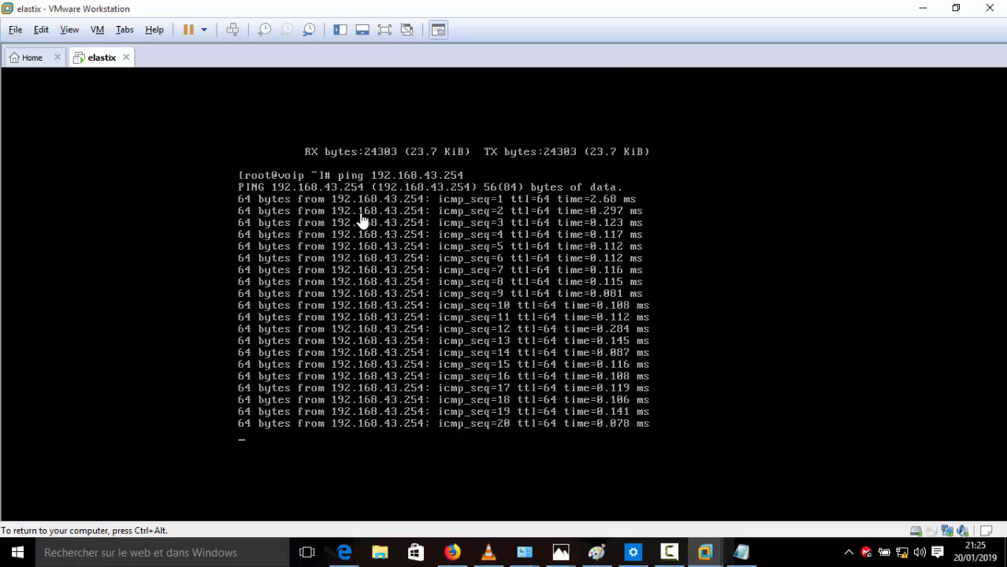
pyautogui.hotkey('ctrl', 'c')
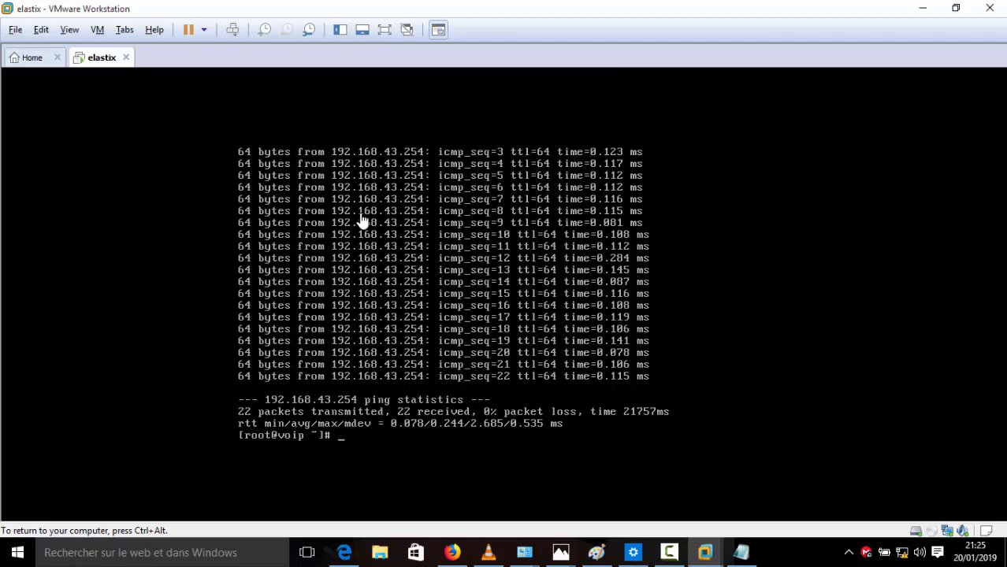
pyautogui.hotkey('ctrl', 'alt')
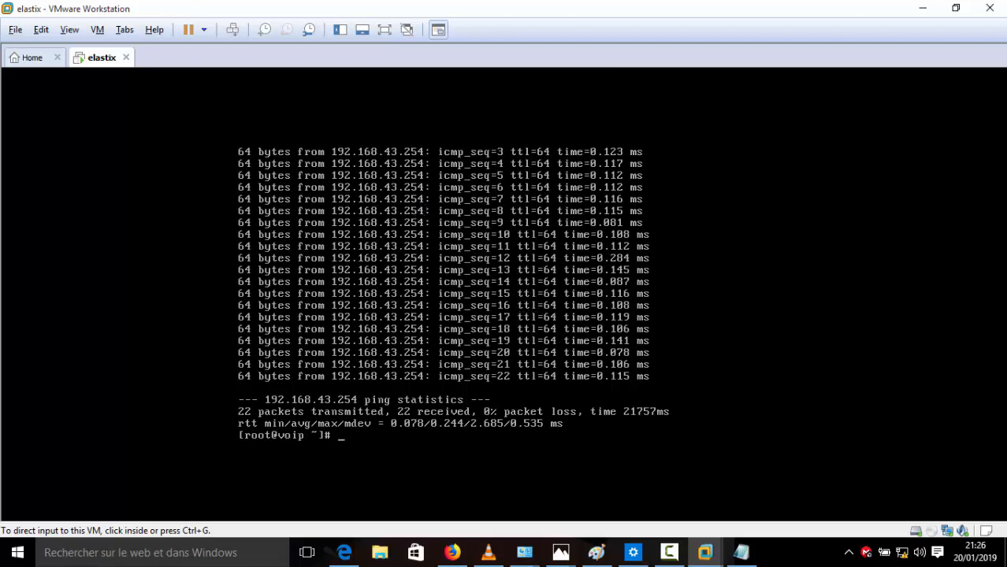
# Step: Connect the host to the Wi-Fi network and minimize VMware Workstation
pyautogui.click(904, 556)
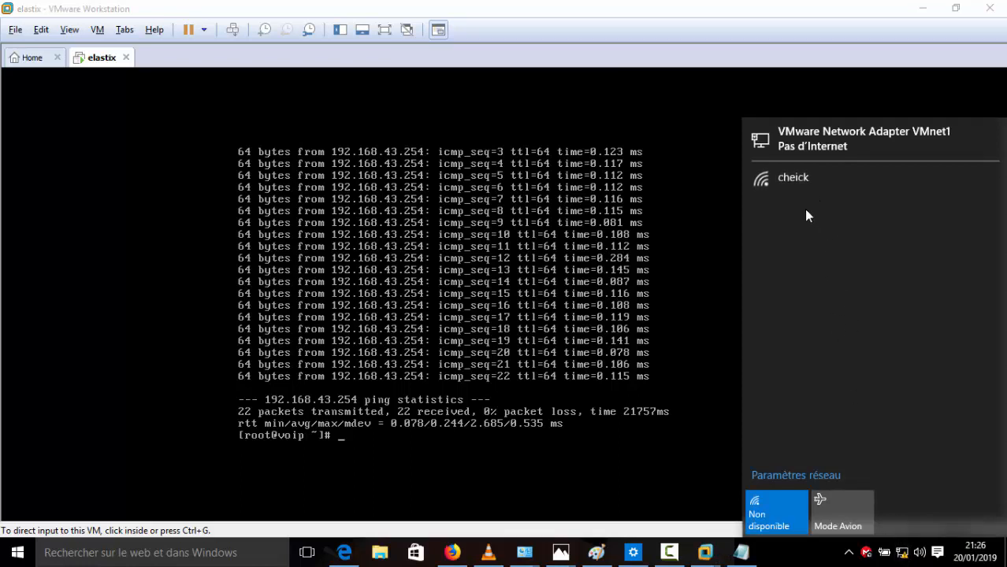
pyautogui.click(798, 180)
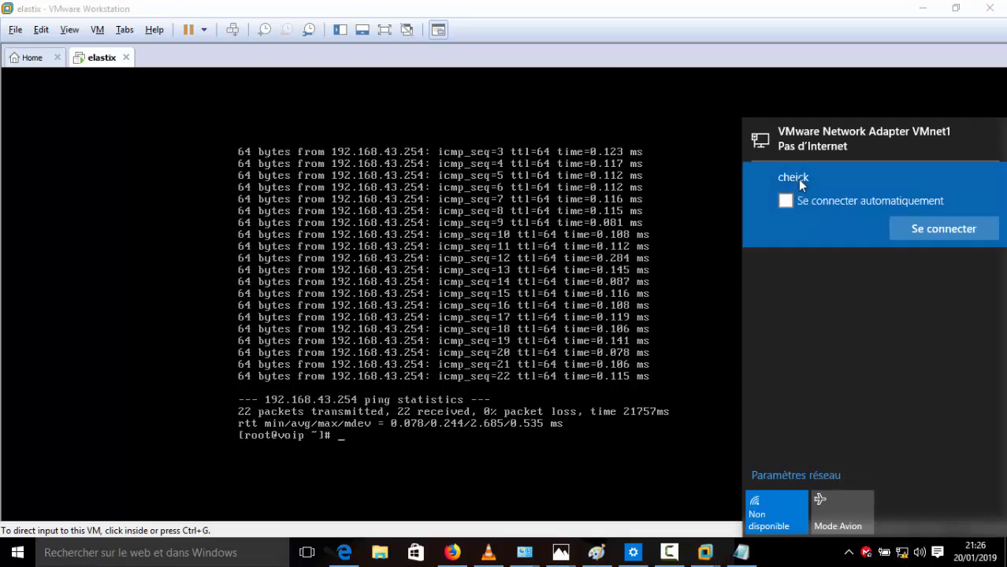
pyautogui.click(905, 231)
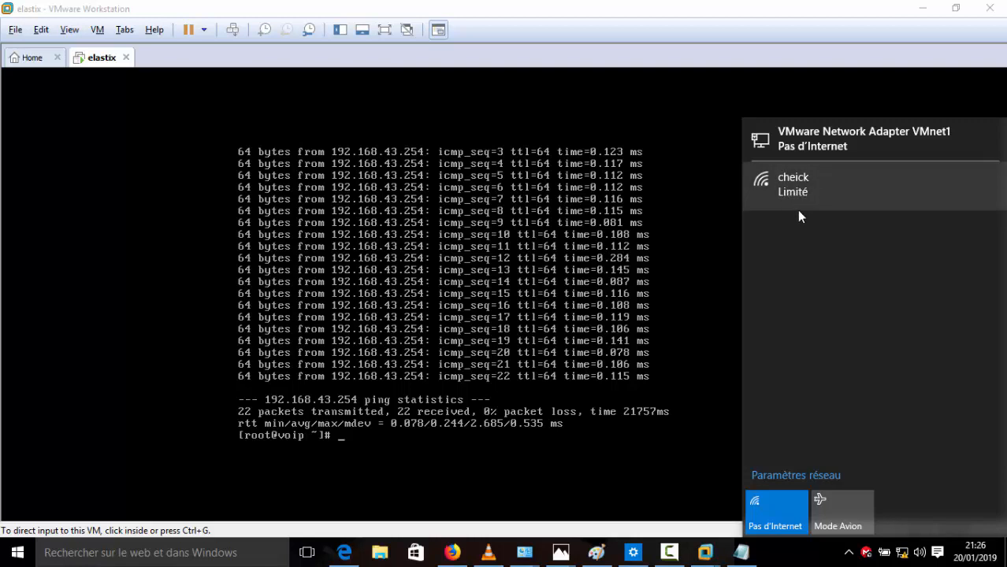
pyautogui.click(800, 555)
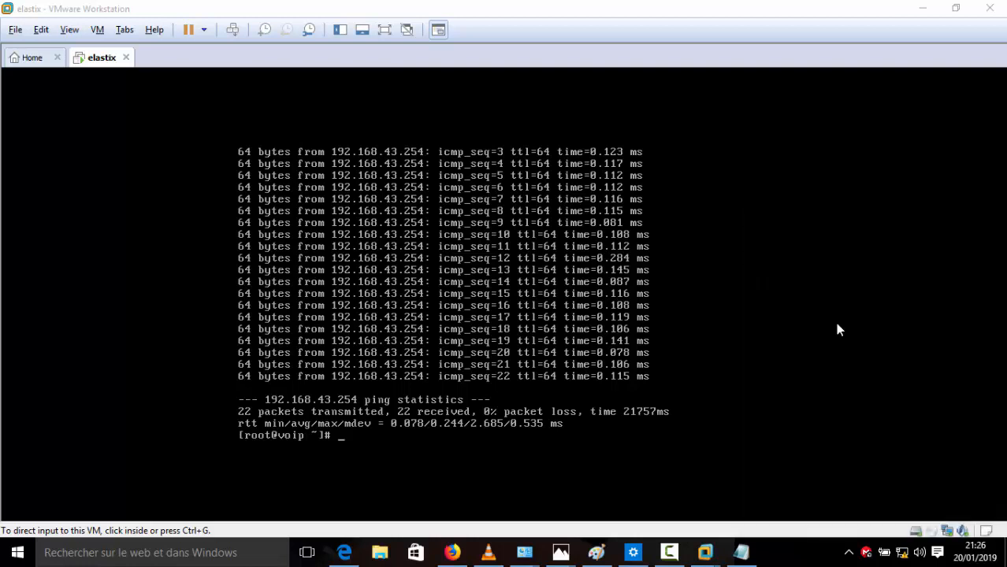
pyautogui.click(925, 8)
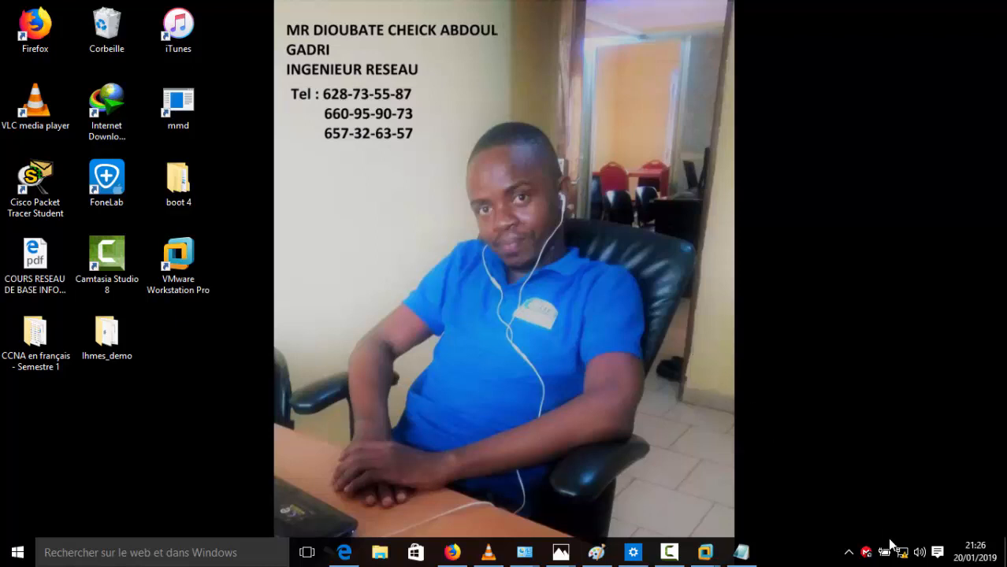
# Step: Open the Network and Sharing Center and view the Wi-Fi connection's details
pyautogui.moveTo(902, 549)
pyautogui.rightClick(902, 549)
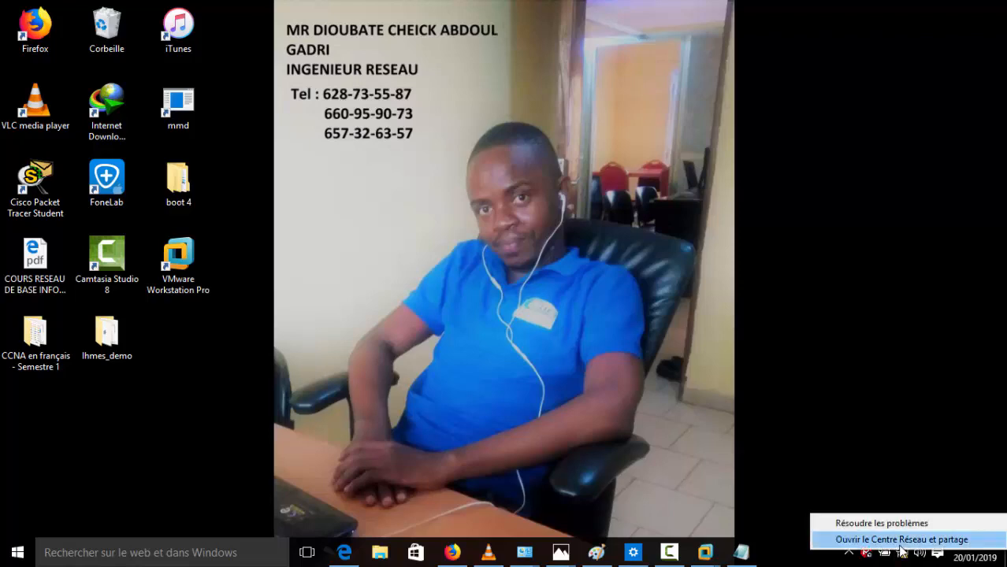
pyautogui.click(900, 542)
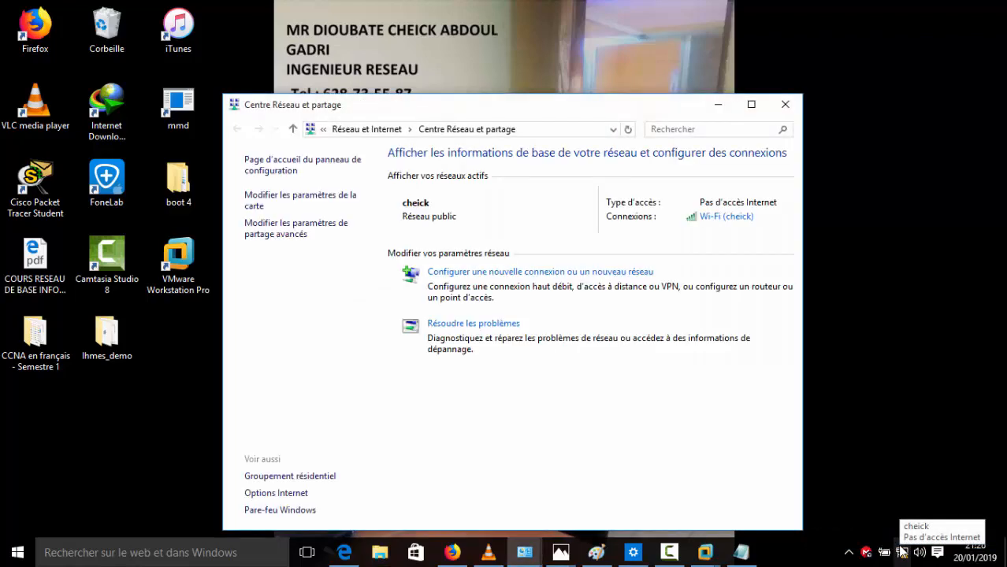
pyautogui.click(750, 110)
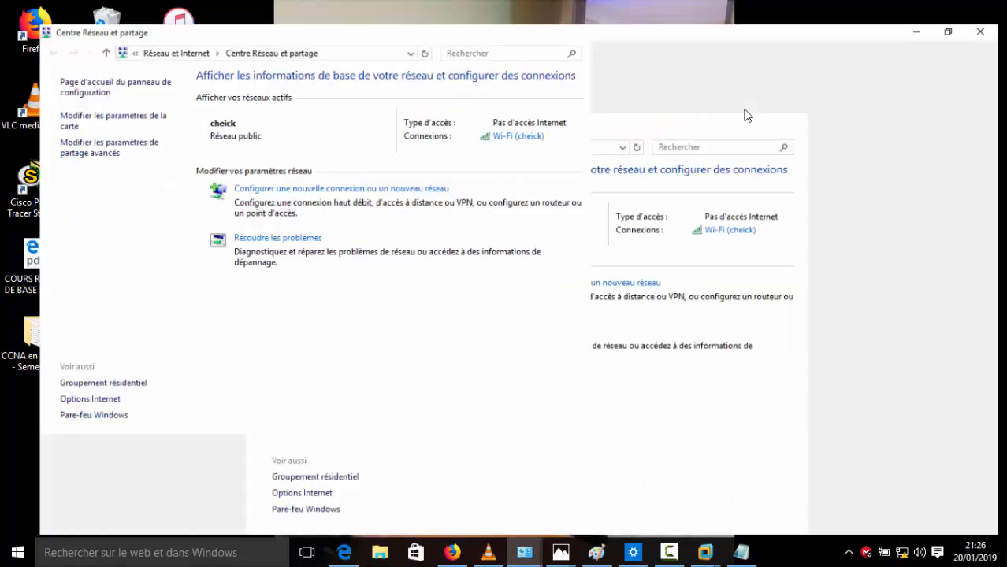
pyautogui.click(526, 124)
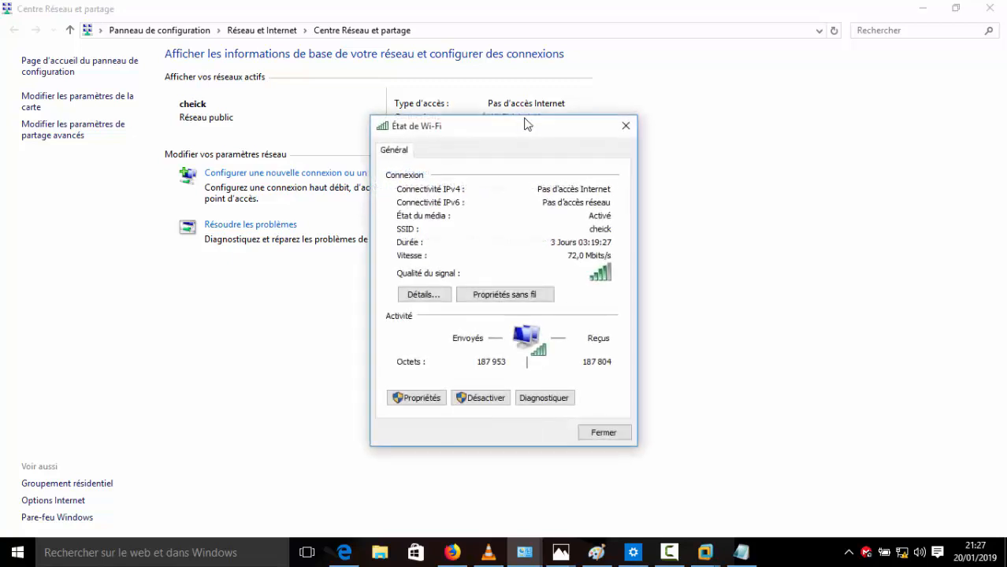
pyautogui.click(443, 298)
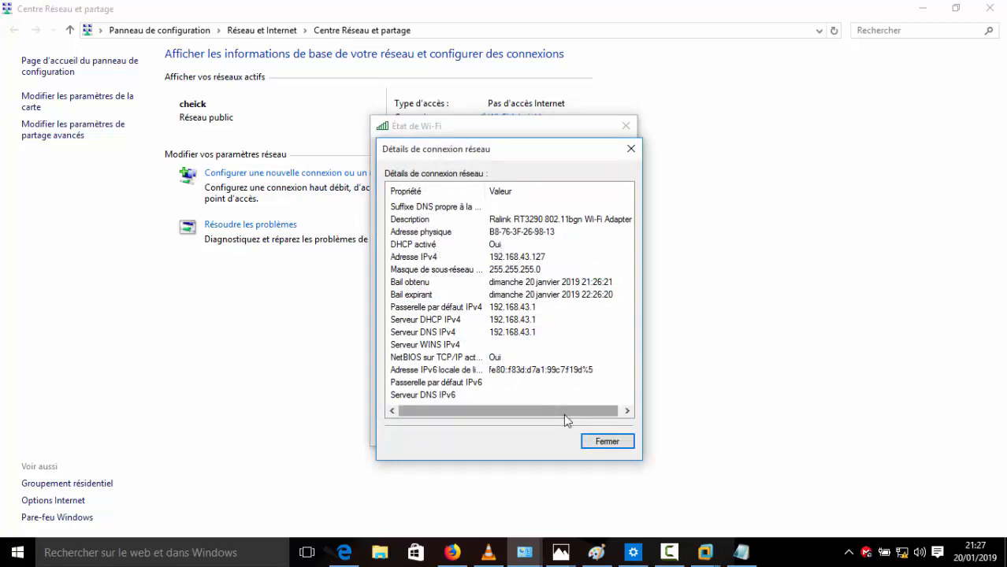
pyautogui.click(606, 442)
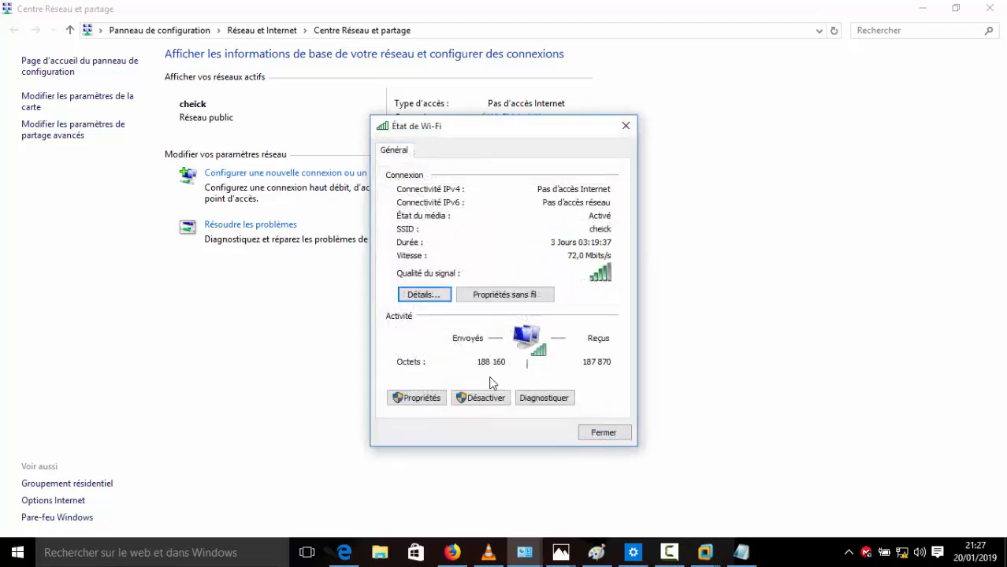
# Step: Check Wi-Fi IPv4 is automatic and confirm host address 192.168.43.127, gateway 192.168.43.1
pyautogui.click(438, 400)
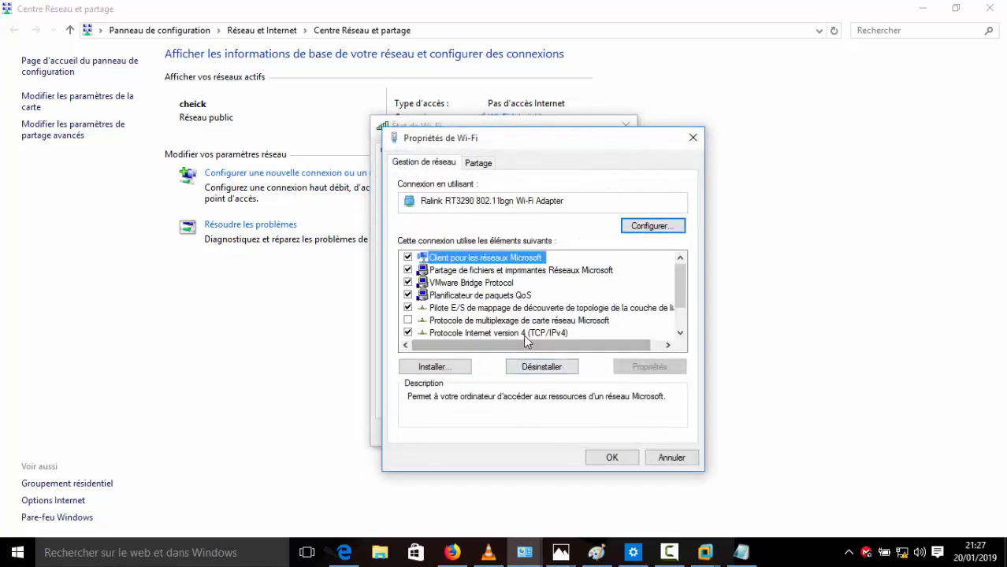
pyautogui.doubleClick(523, 334)
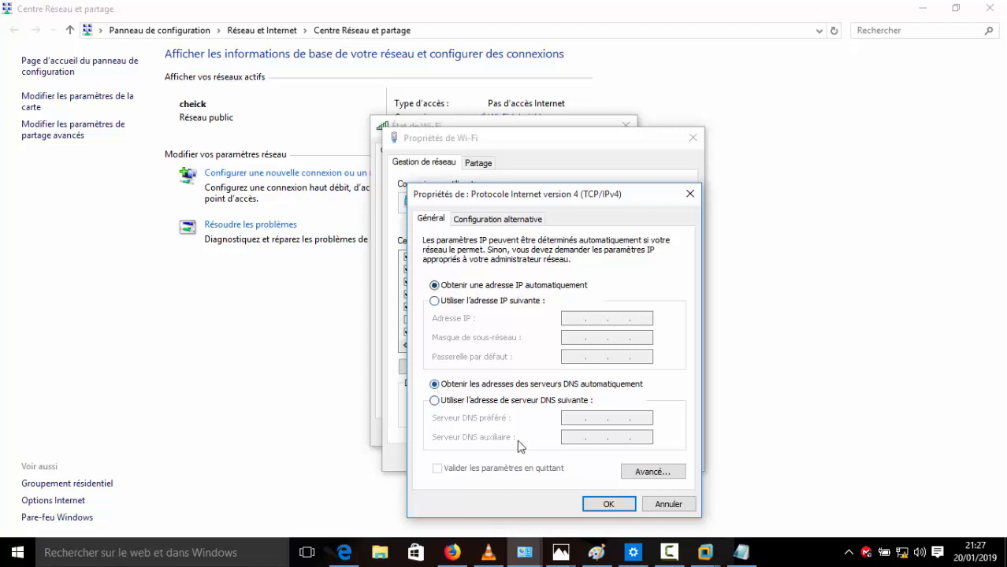
pyautogui.click(600, 504)
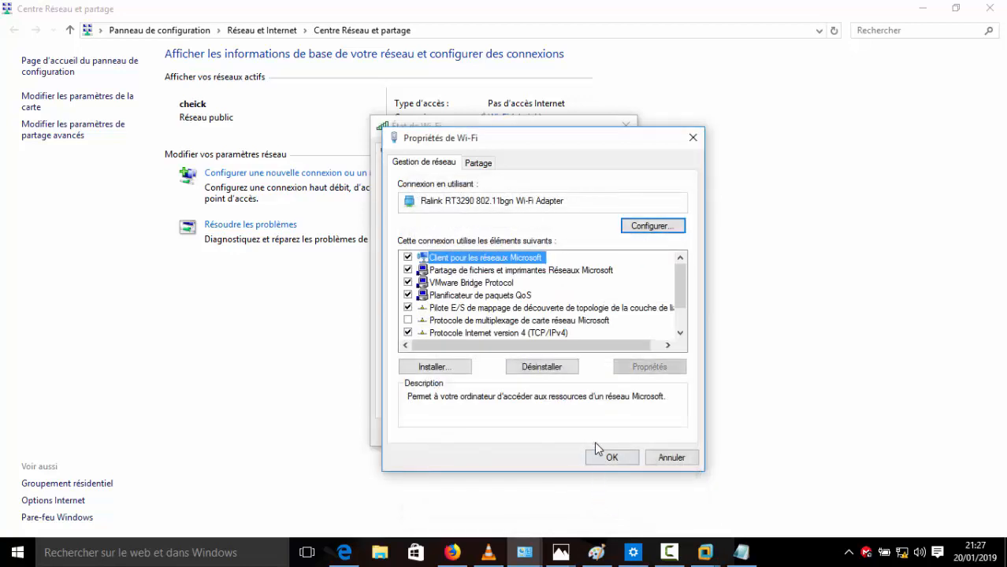
pyautogui.click(606, 457)
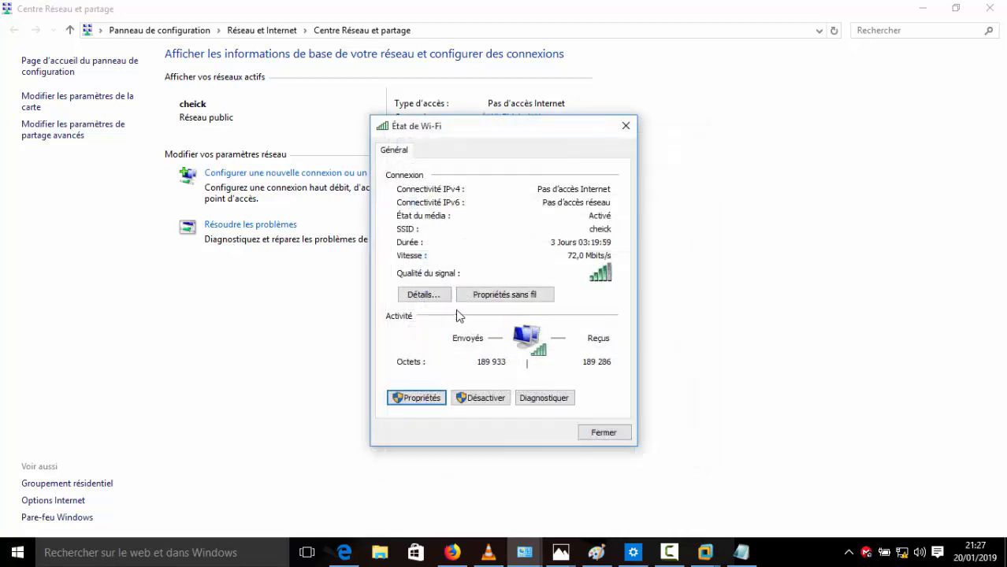
pyautogui.click(424, 294)
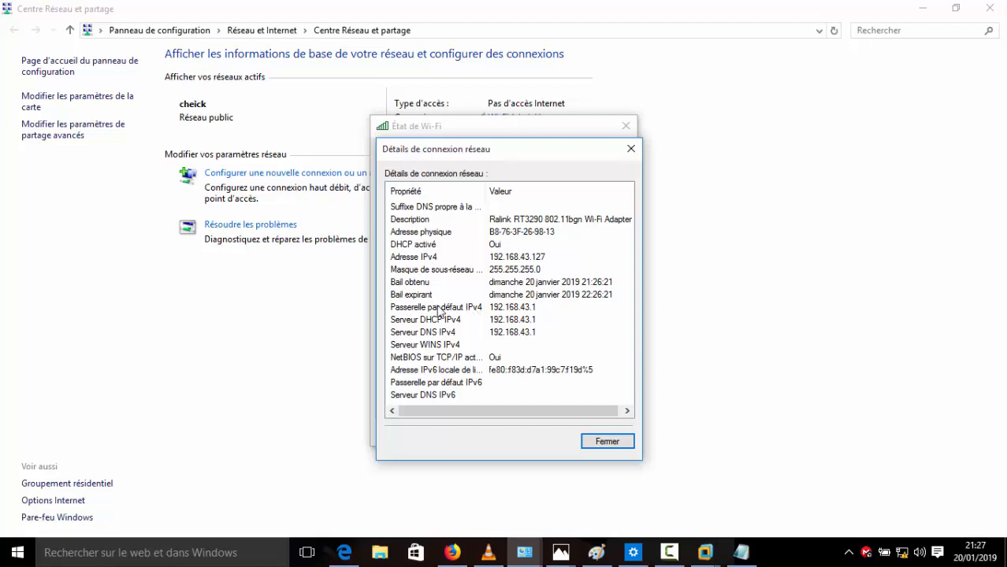
pyautogui.click(597, 441)
# Step: Close the Wi-Fi status window and run ipconfig in a new cmd window
pyautogui.click(602, 433)
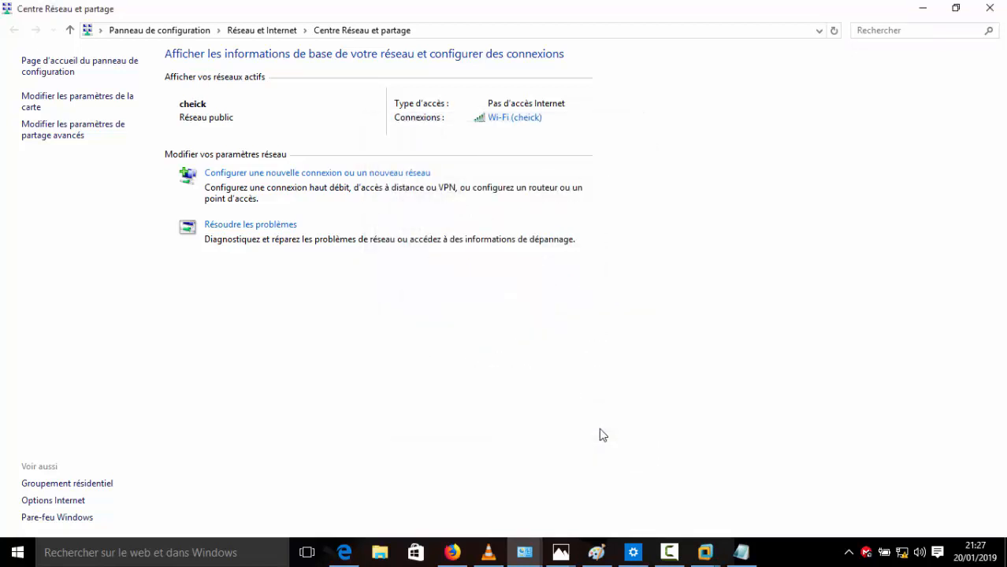
pyautogui.press('super+r')
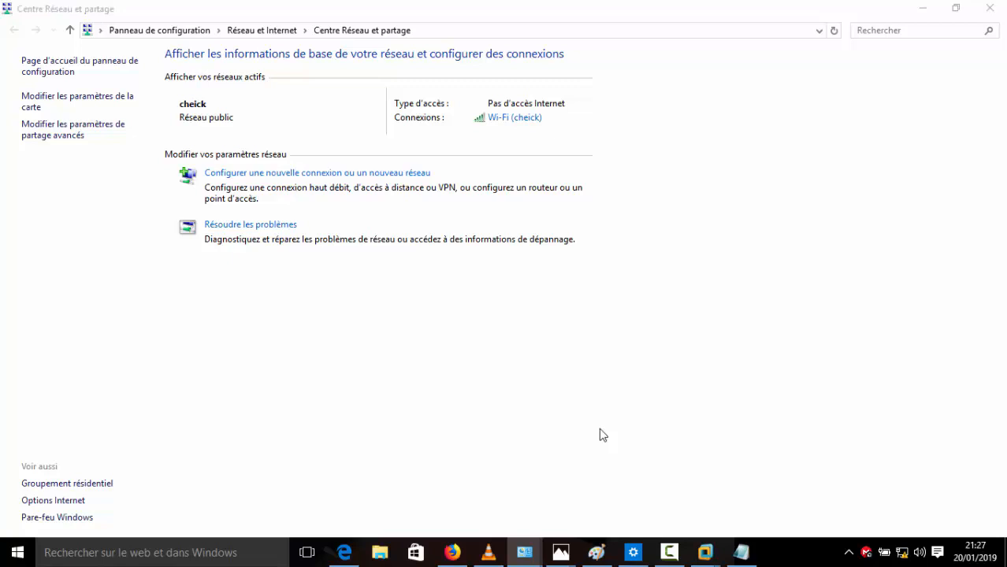
pyautogui.write('cmd')
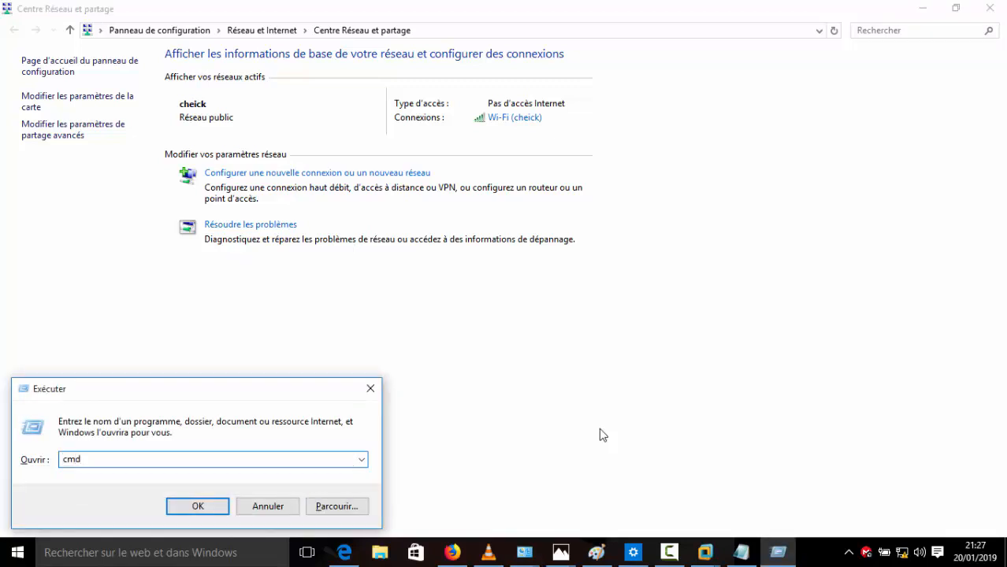
pyautogui.press('Return')
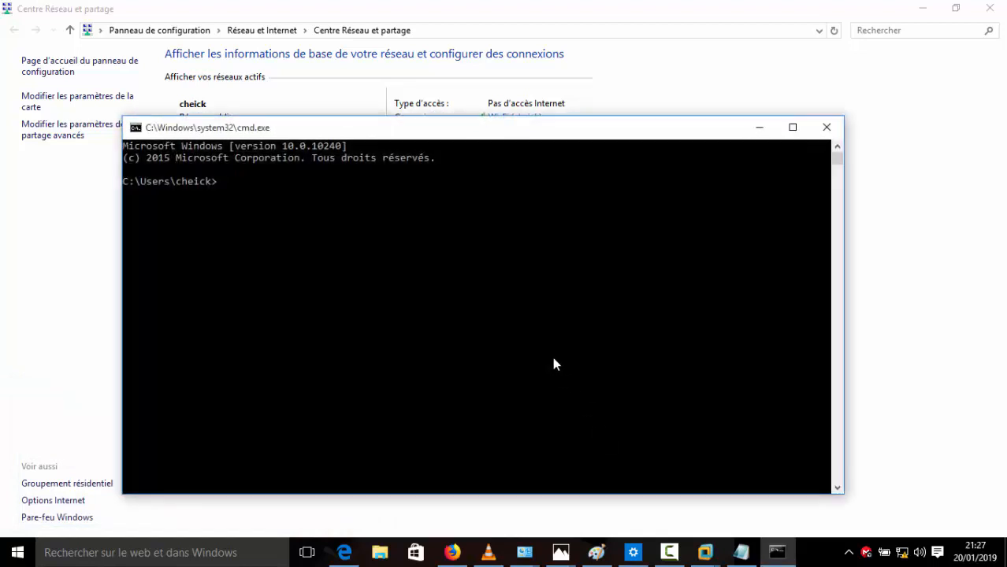
pyautogui.click(457, 290)
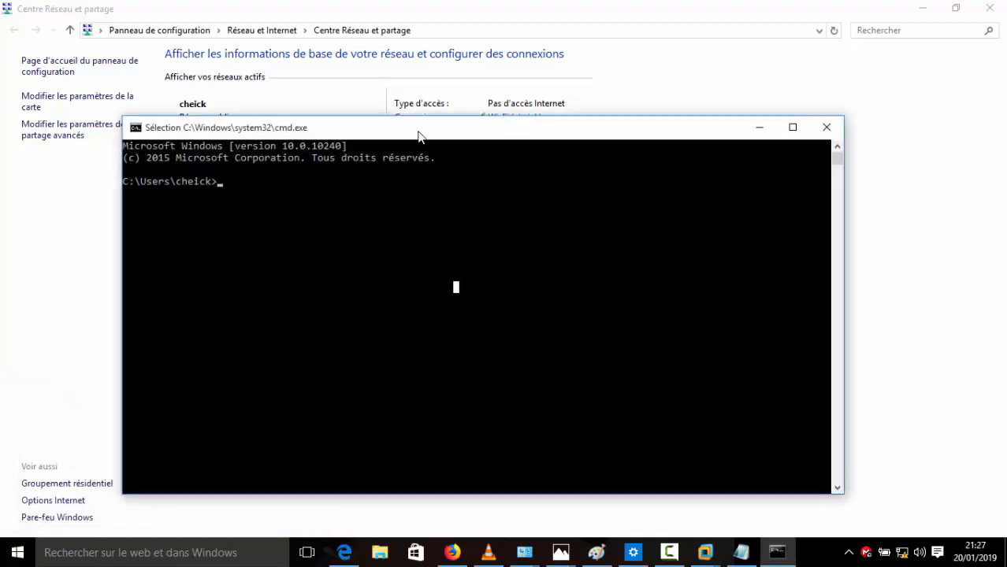
pyautogui.moveTo(418, 127); pyautogui.dragTo(446, 93)
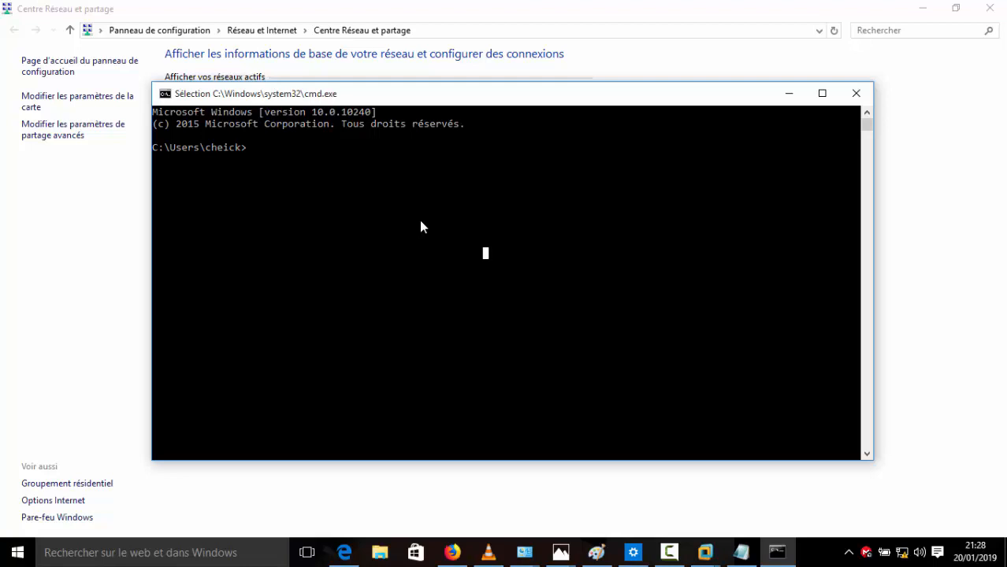
pyautogui.write('ipc')
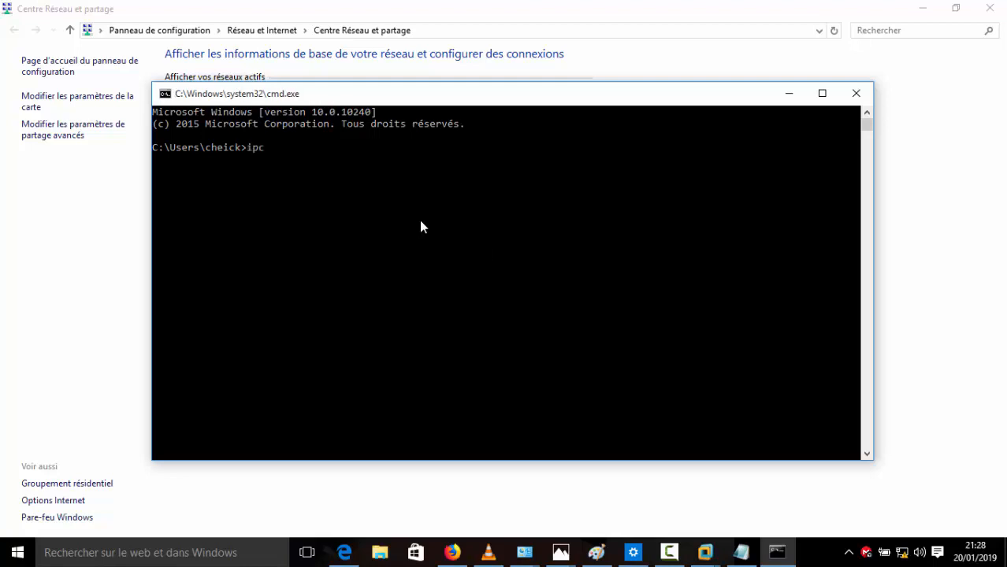
pyautogui.write('onfig')
pyautogui.press('Return')
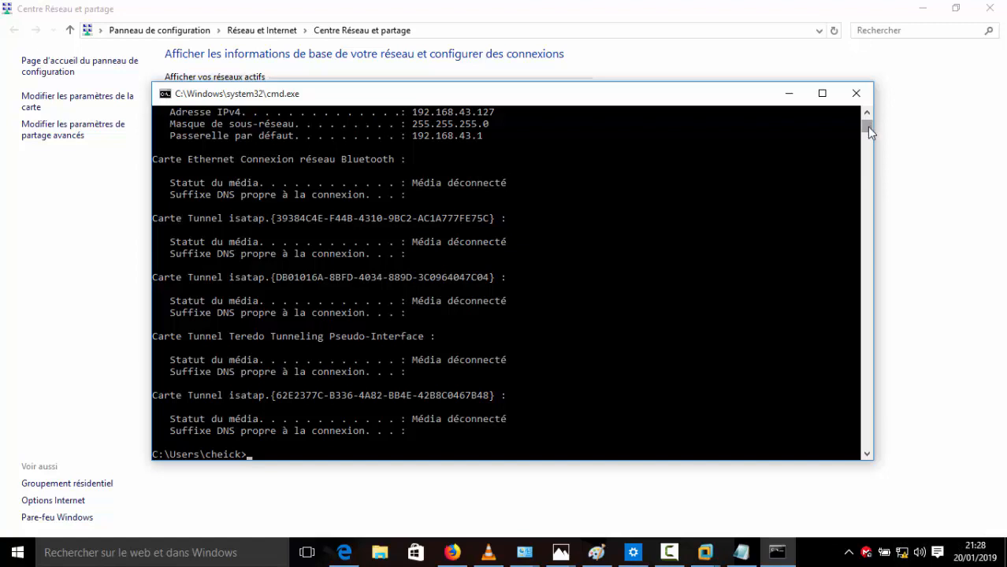
# Step: Highlight the Wi-Fi adapter's IPv4 192.168.43.127 and gateway 192.168.43.1 in the output
pyautogui.moveTo(866, 127); pyautogui.dragTo(866, 123)
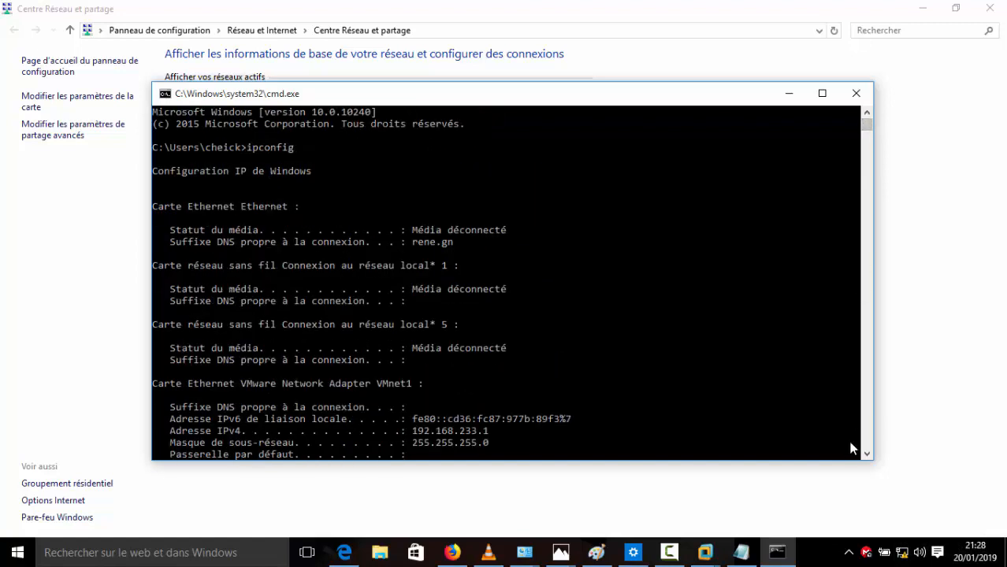
pyautogui.moveTo(866, 454); pyautogui.dragTo(866, 455)
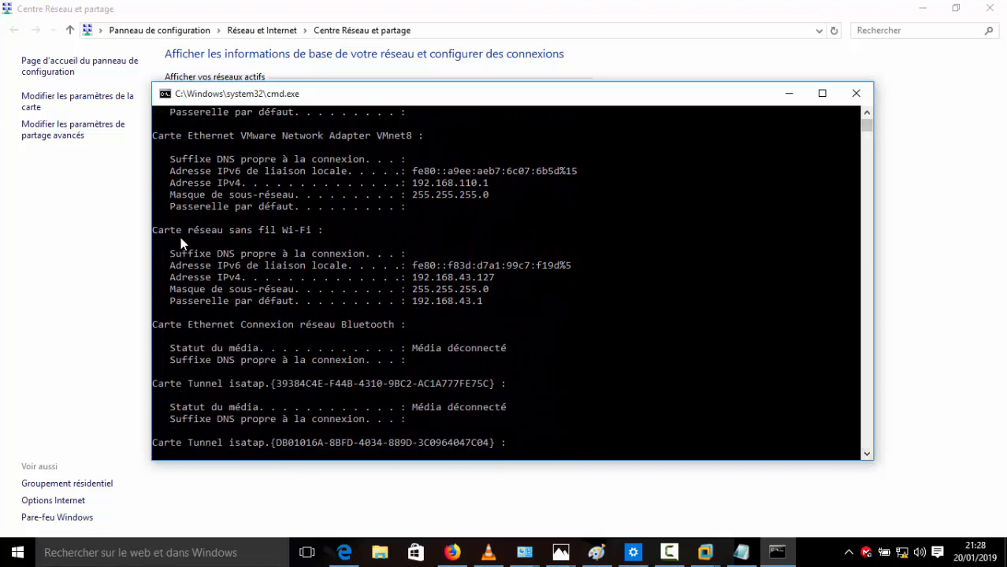
pyautogui.moveTo(160, 230); pyautogui.dragTo(315, 231)
pyautogui.moveTo(498, 276); pyautogui.dragTo(411, 279)
pyautogui.moveTo(483, 301); pyautogui.dragTo(423, 307)
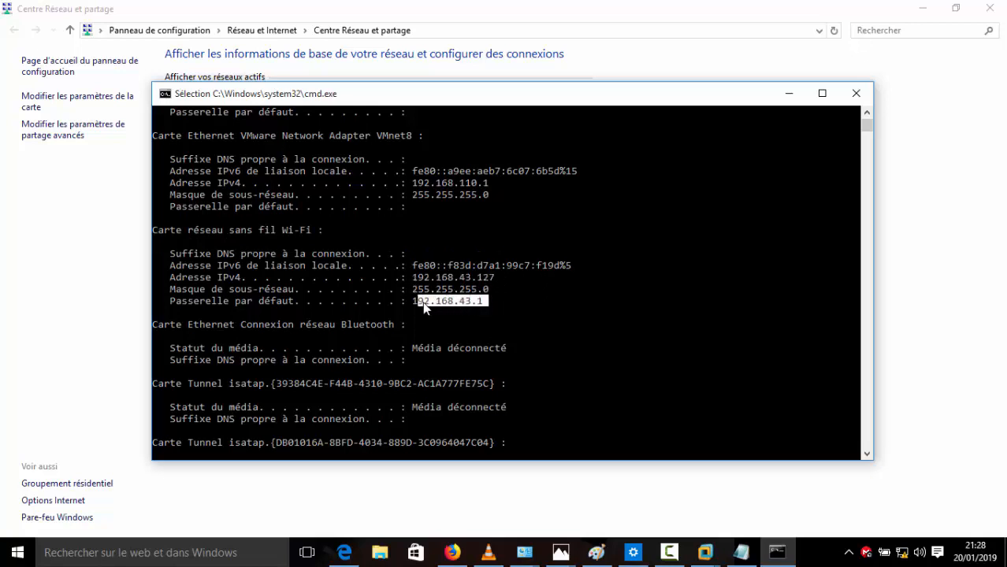
pyautogui.click(421, 302)
# Step: Close Command Prompt, minimize the Network and Sharing Center, and briefly bring back the elastix VM window
pyautogui.click(847, 94)
pyautogui.click(920, 9)
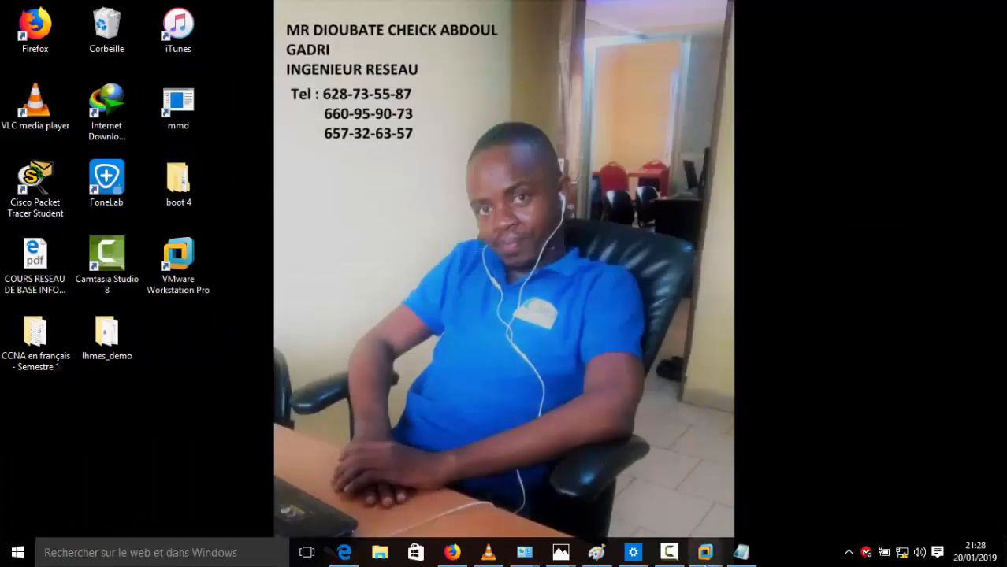
pyautogui.click(705, 552)
pyautogui.click(747, 501)
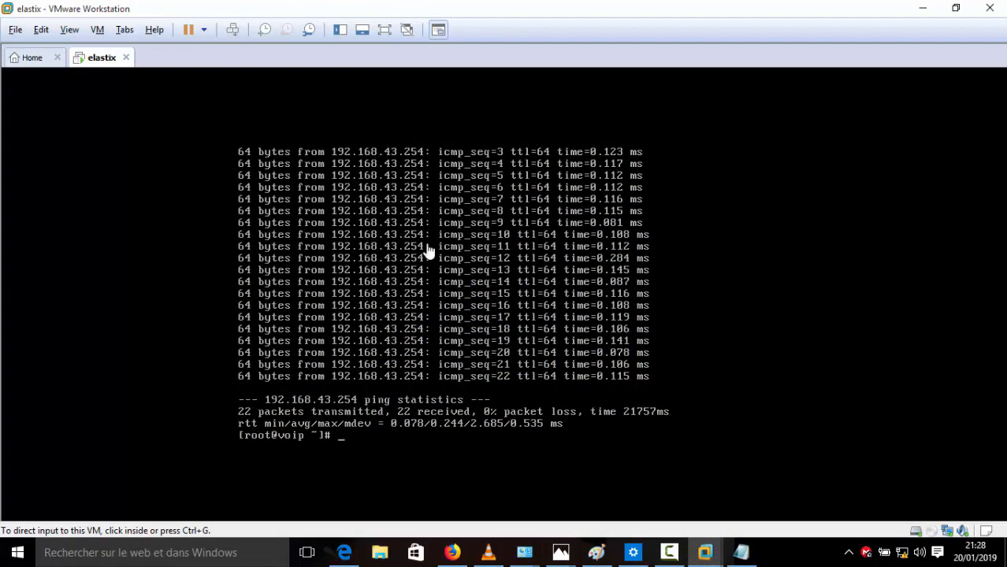
pyautogui.click(922, 7)
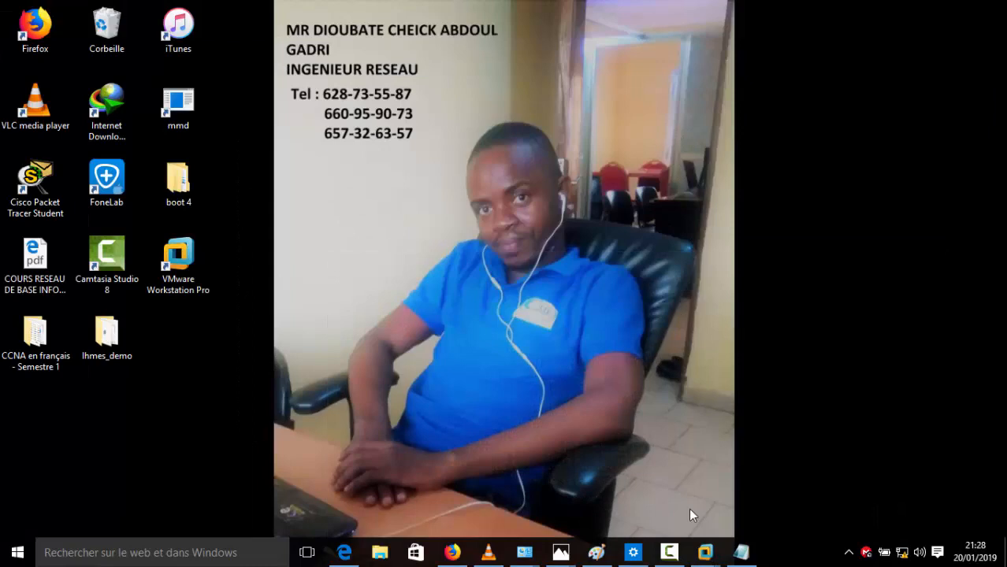
pyautogui.click(705, 551)
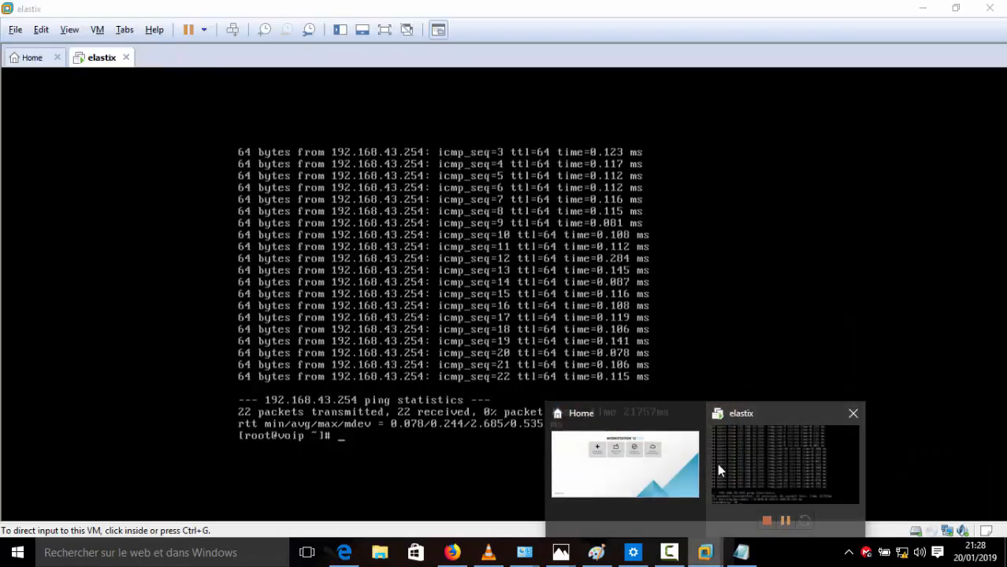
# Step: Set the elastix VM's network adapter to Bridged, replicating the physical network connection state
pyautogui.click(728, 460)
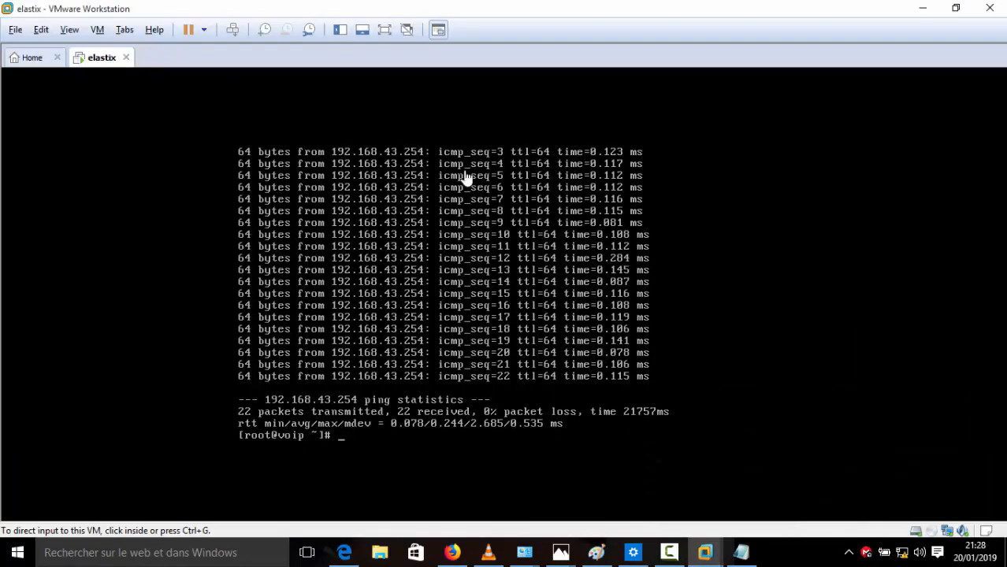
pyautogui.click(97, 32)
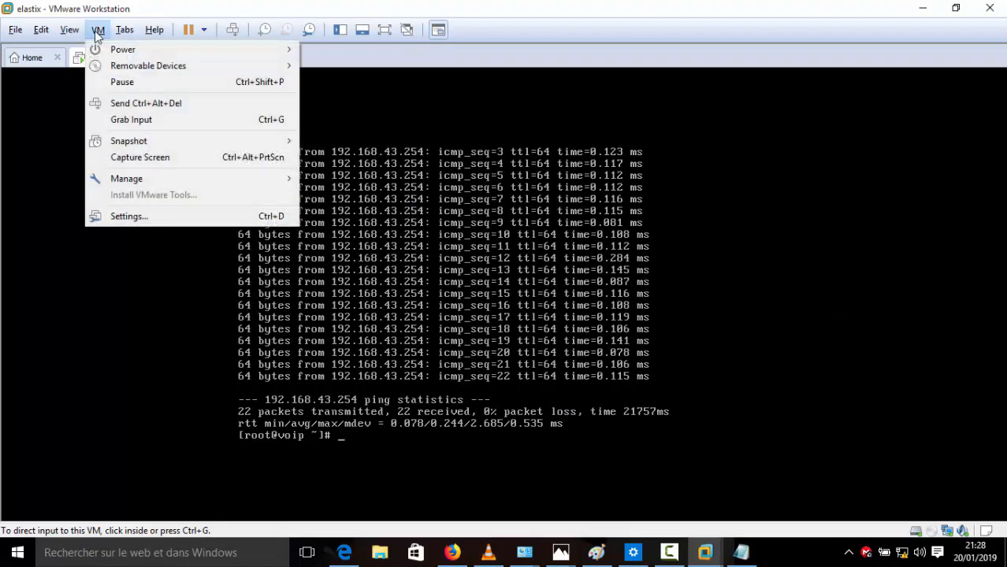
pyautogui.click(156, 221)
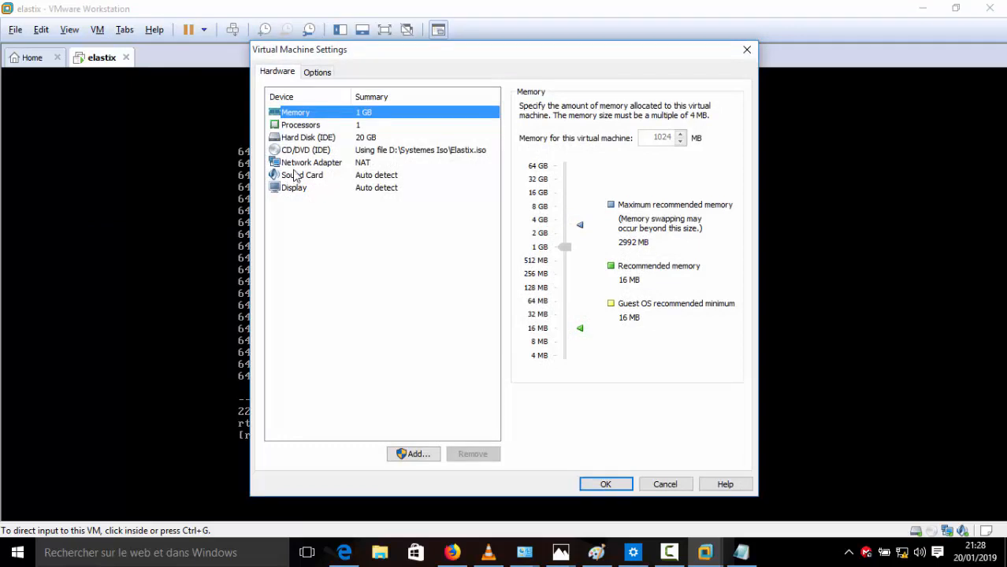
pyautogui.click(293, 163)
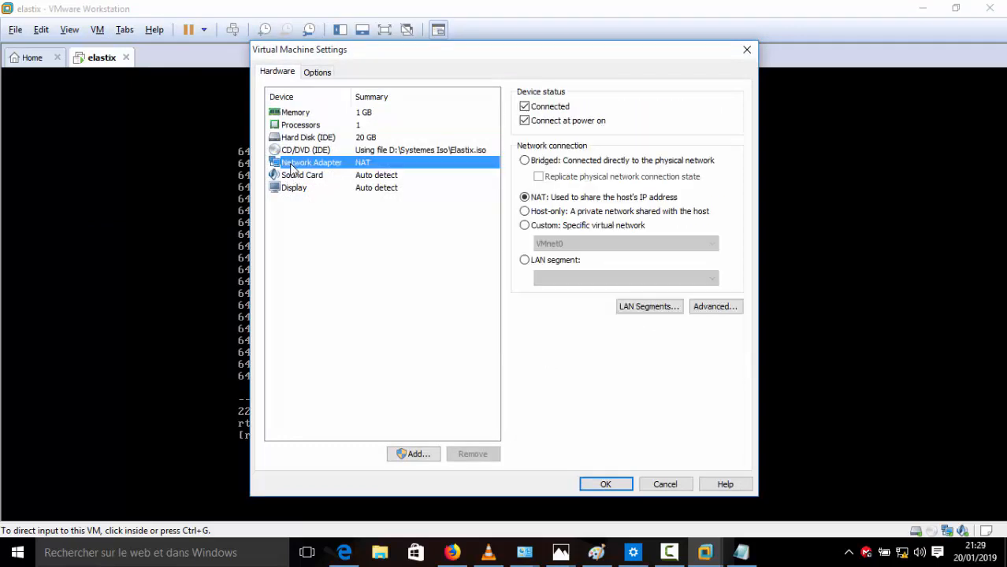
pyautogui.click(525, 161)
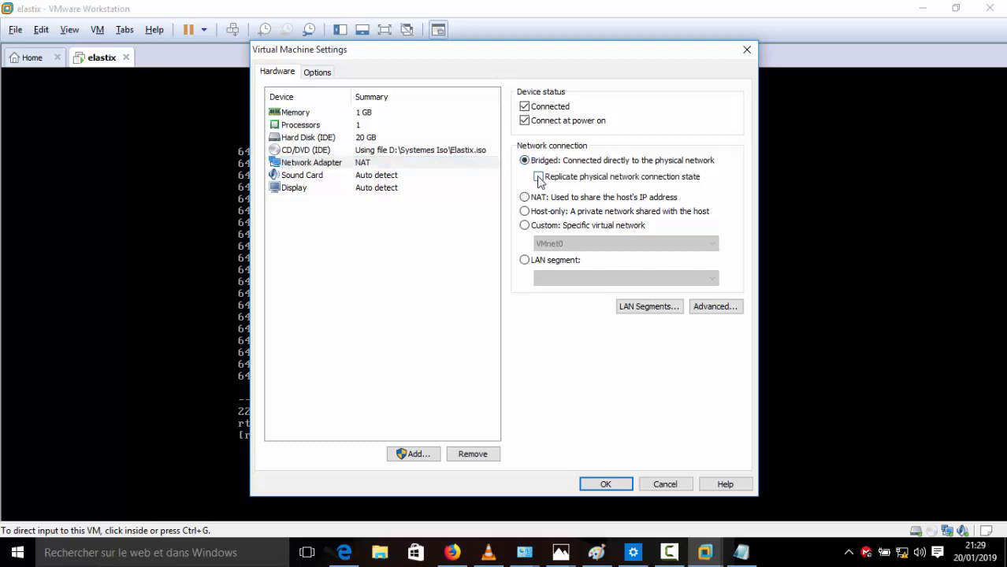
pyautogui.click(539, 178)
pyautogui.click(597, 486)
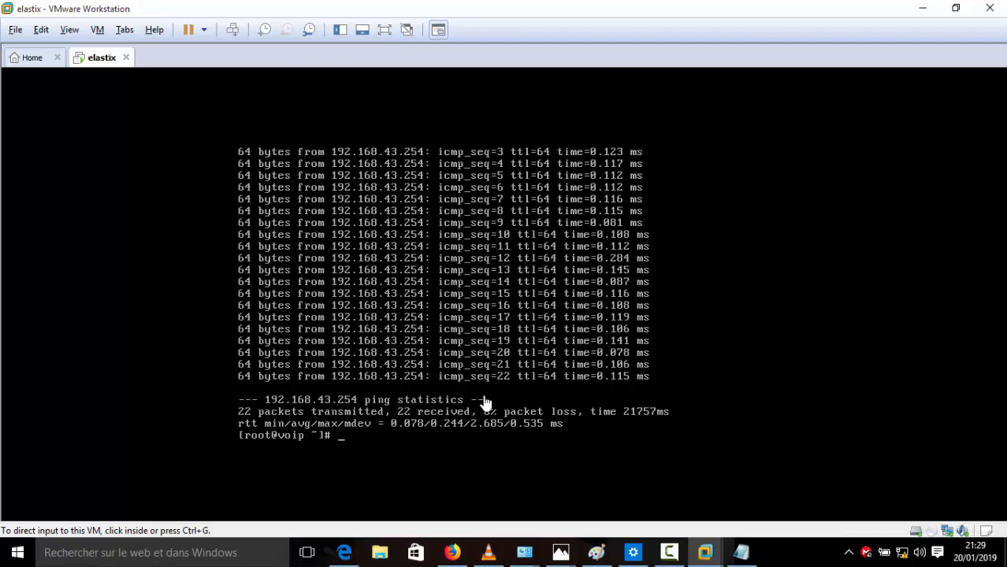
# Step: Minimize VMware and launch a Command Prompt with cmd from the Run dialog
pyautogui.click(923, 9)
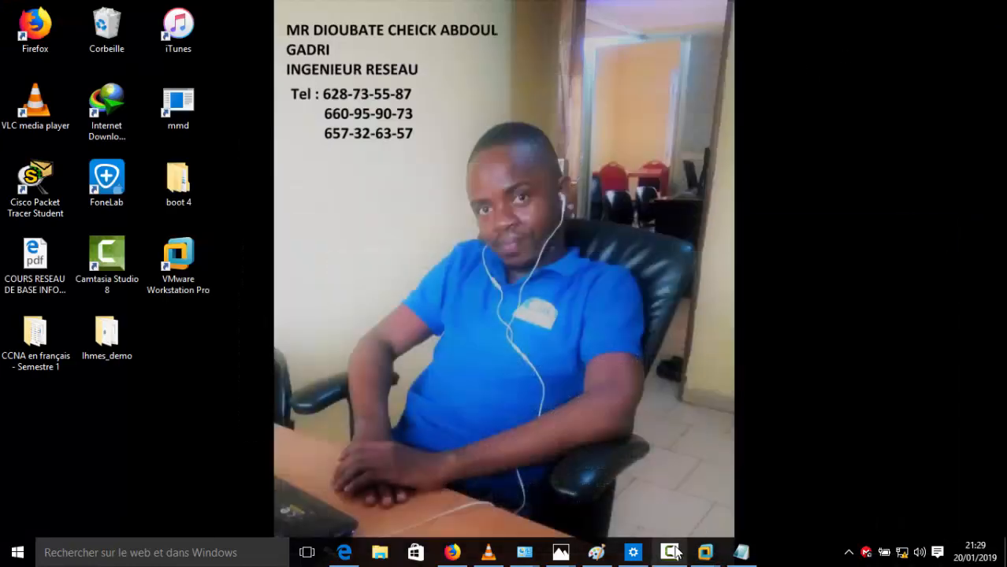
pyautogui.click(668, 552)
pyautogui.click(930, 487)
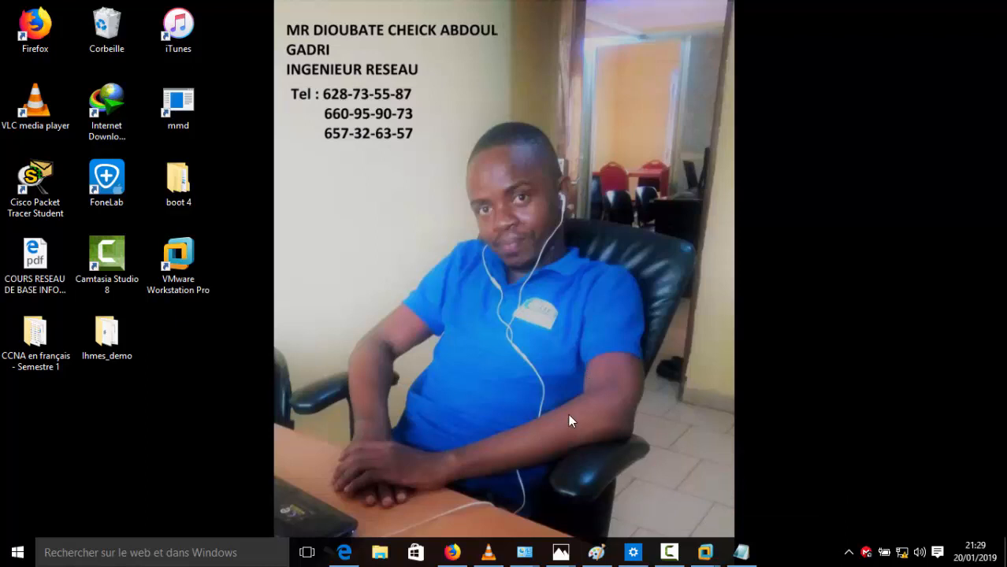
pyautogui.press('super+r')
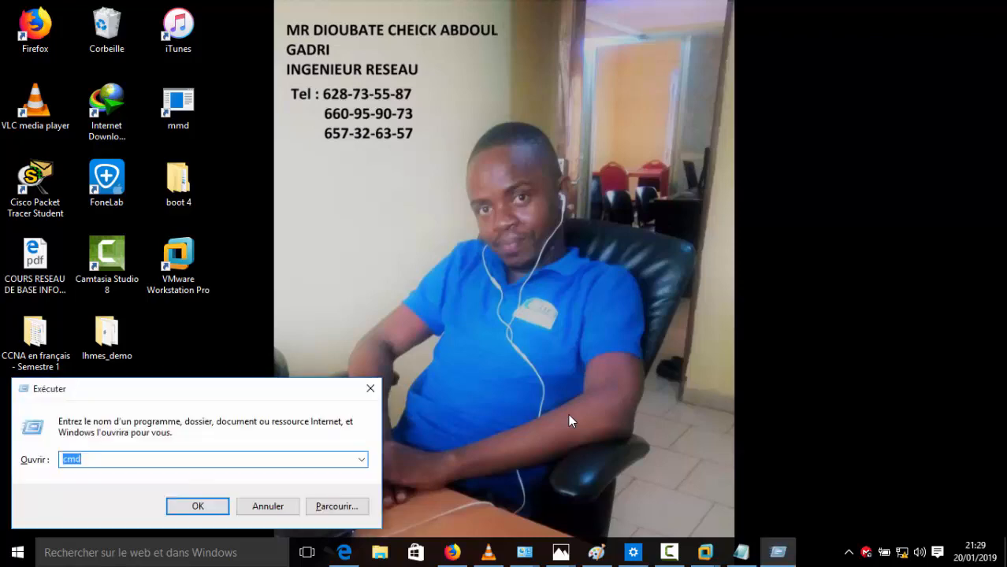
pyautogui.write('cmd')
pyautogui.press('Return')
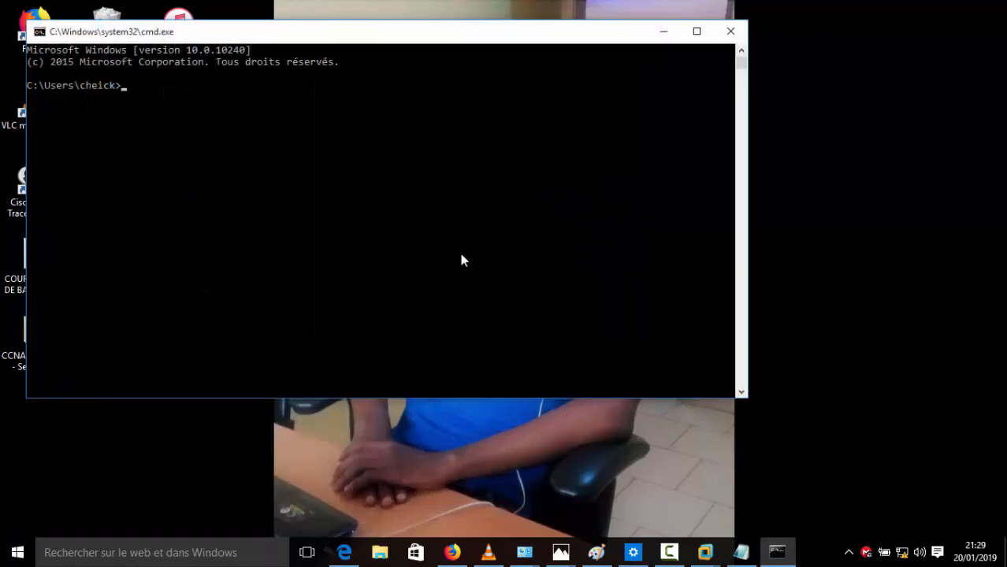
# Step: Enter 'ping 192.168.43.254' at the prompt, checking the address against the elastix VM console
pyautogui.moveTo(382, 40); pyautogui.dragTo(558, 96)
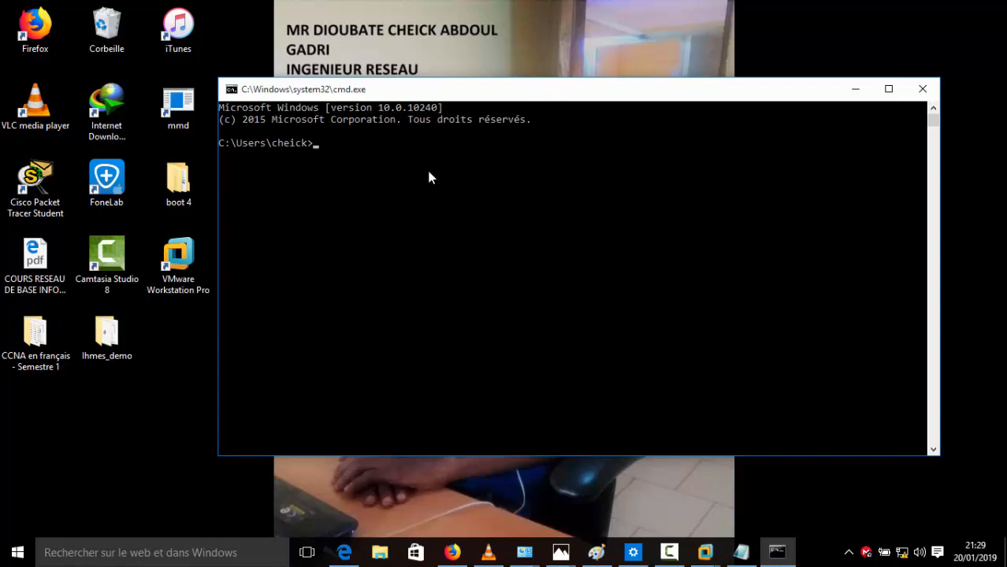
pyautogui.write('ping 192.168.')
pyautogui.write('43.254')
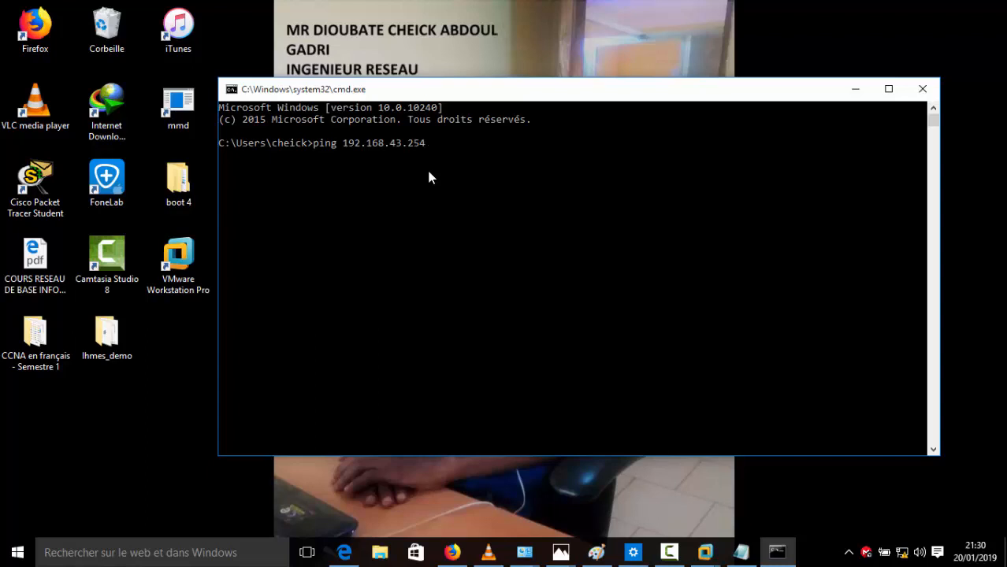
pyautogui.moveTo(430, 146); pyautogui.dragTo(349, 148)
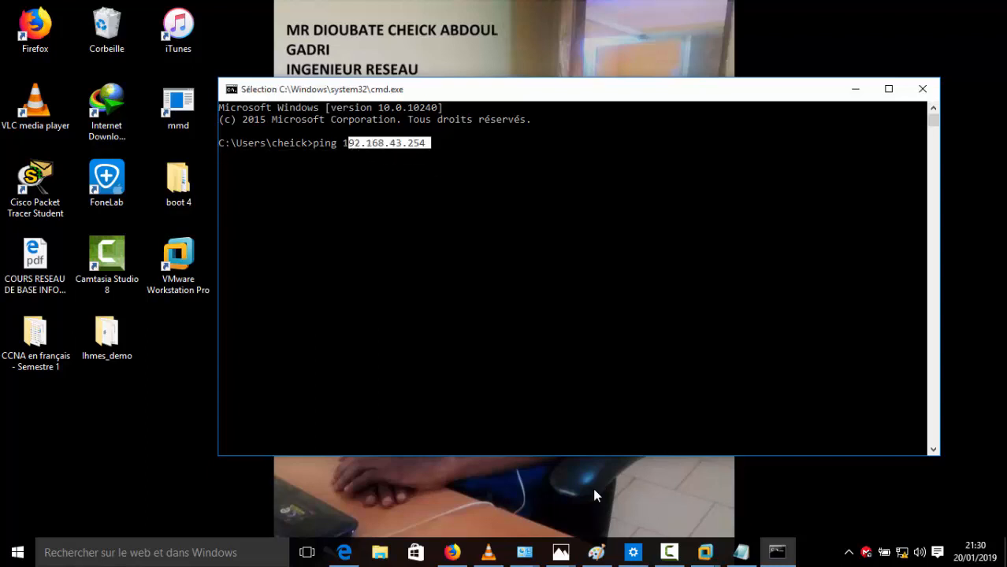
pyautogui.click(707, 552)
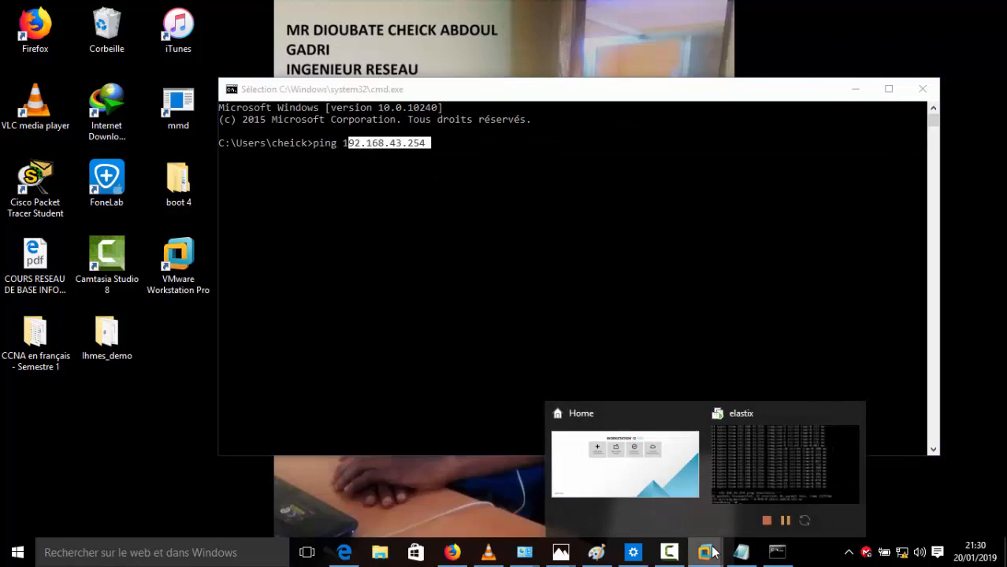
pyautogui.click(745, 458)
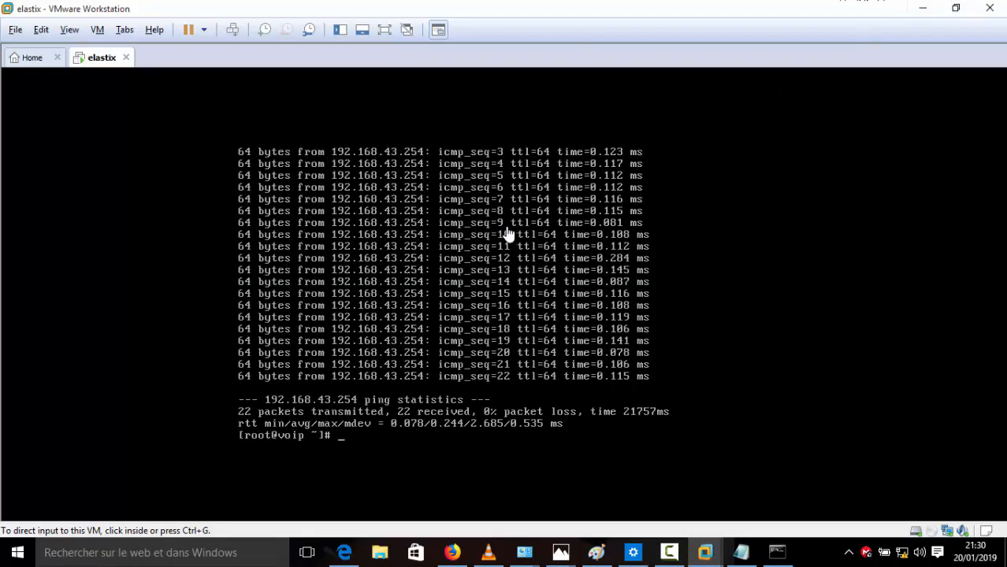
pyautogui.click(919, 8)
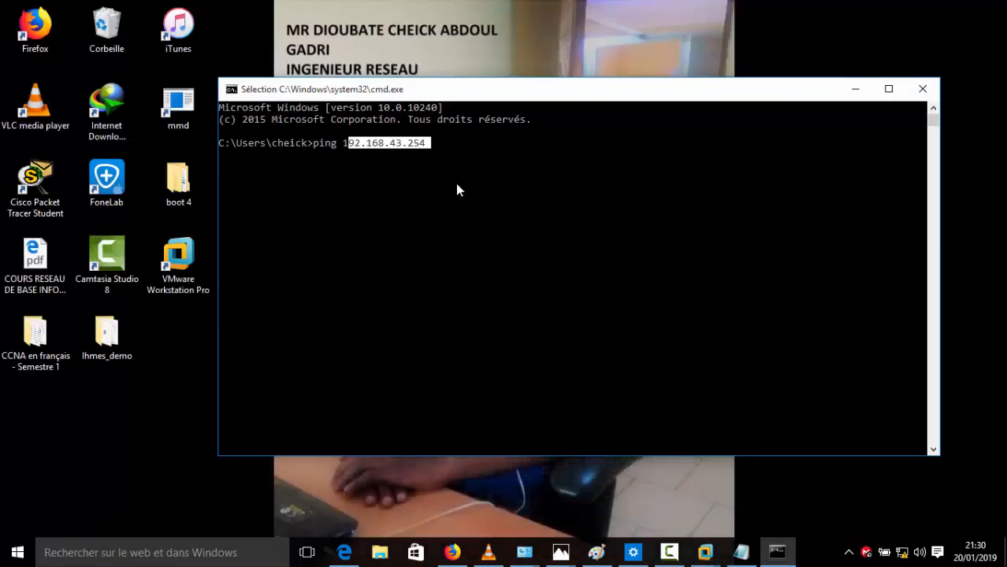
# Step: Run the ping to 192.168.43.254 from the host console
pyautogui.click(451, 163)
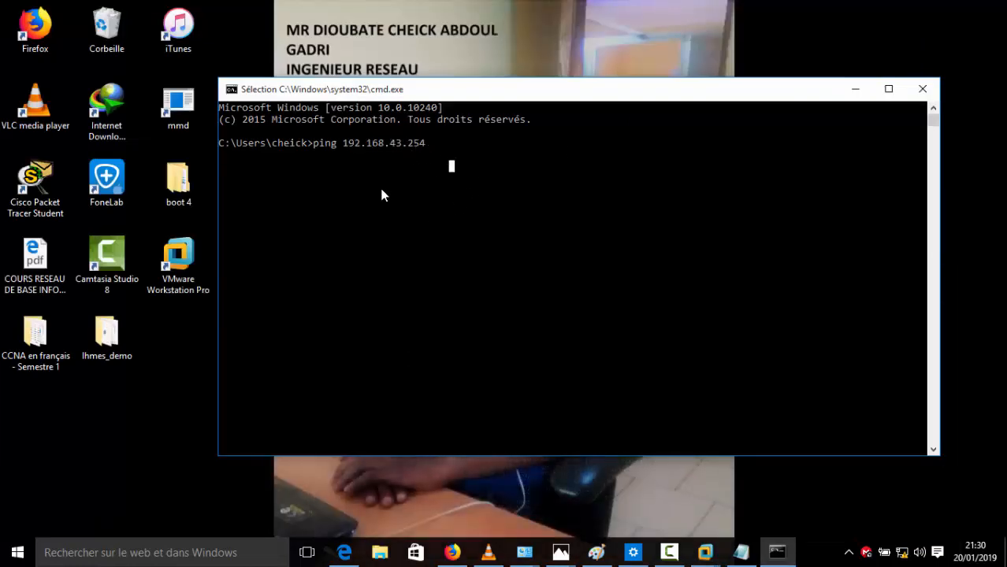
pyautogui.press('Return')
pyautogui.click(475, 168)
pyautogui.rightClick(475, 169)
pyautogui.click(458, 153)
pyautogui.rightClick(458, 154)
pyautogui.press('Return')
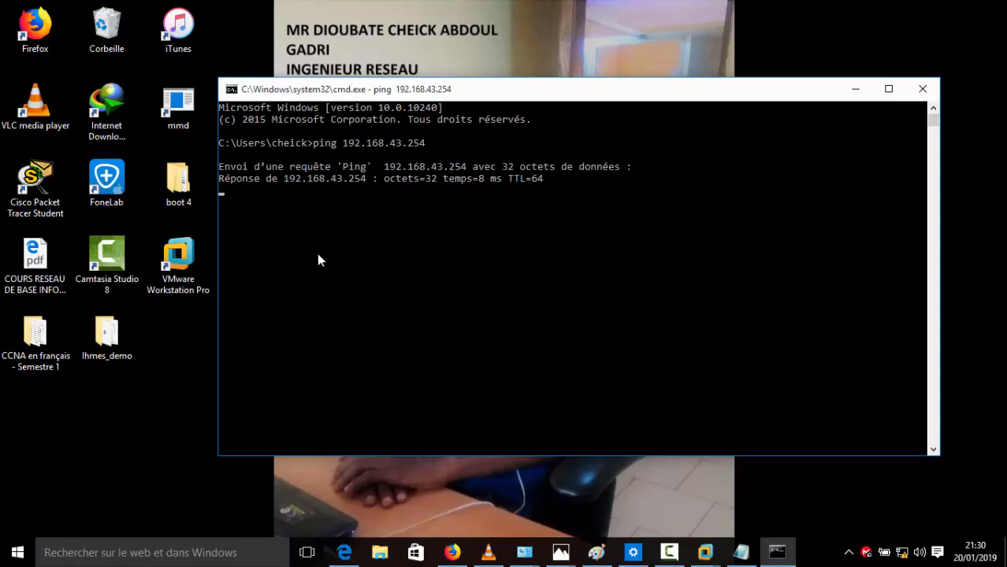
# Step: Let the ping finish with 4 of 4 replies and 0% loss, then minimize the console
pyautogui.moveTo(228, 186); pyautogui.dragTo(541, 179)
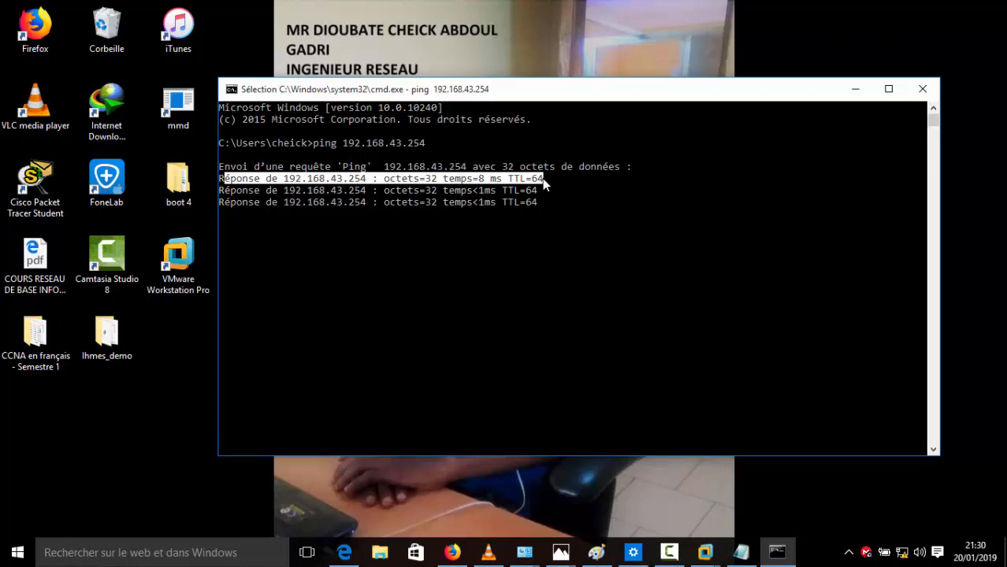
pyautogui.click(542, 194)
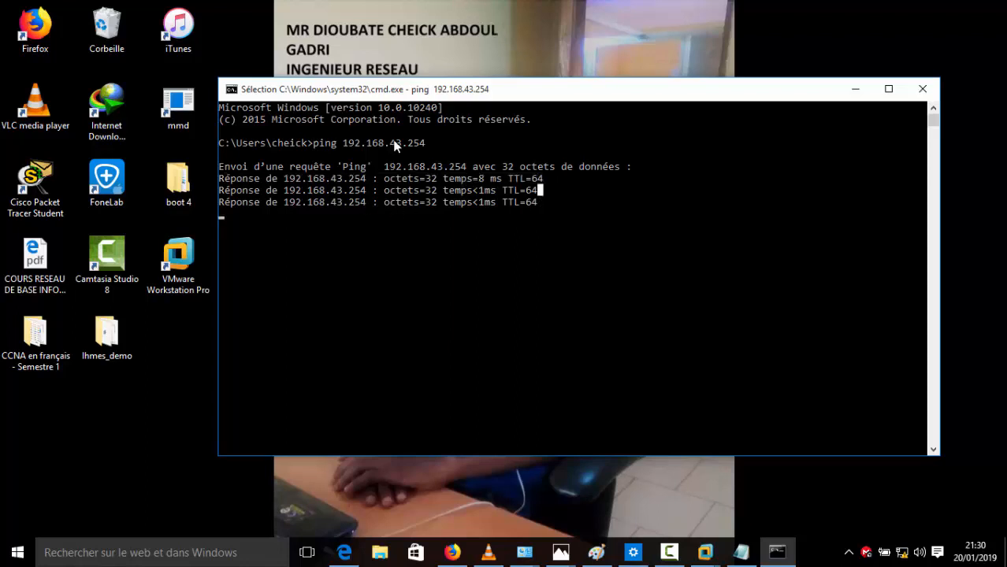
pyautogui.moveTo(411, 90); pyautogui.dragTo(406, 59)
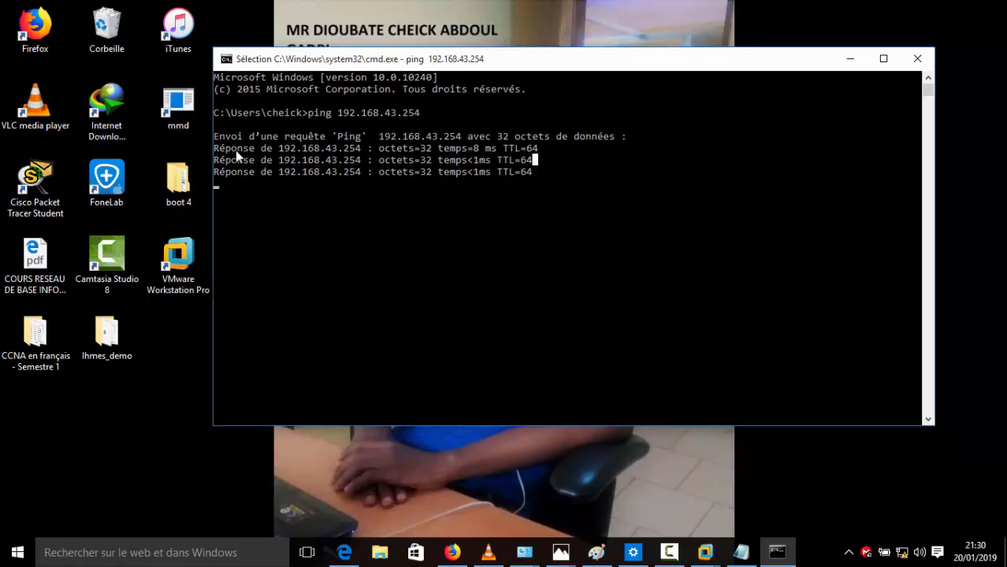
pyautogui.moveTo(236, 149); pyautogui.dragTo(445, 179)
pyautogui.rightClick(444, 179)
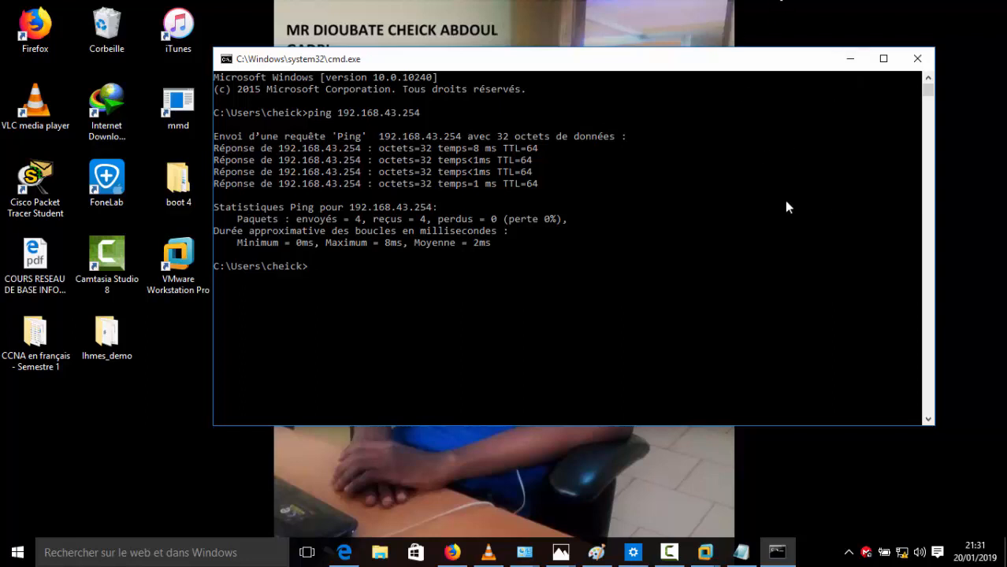
pyautogui.click(851, 60)
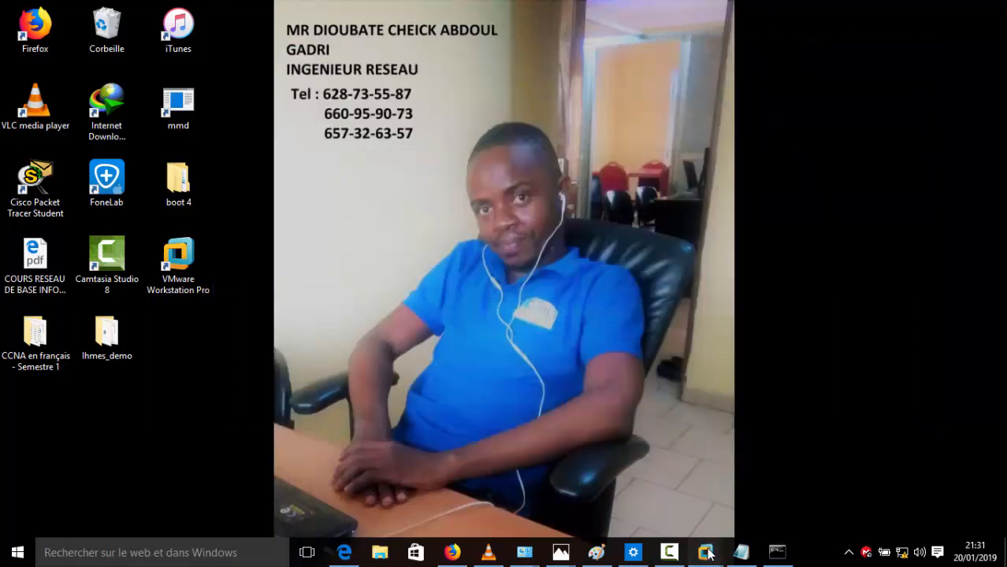
# Step: Start a ping from the elastix VM to the host at 192.168.43.127
pyautogui.moveTo(705, 552)
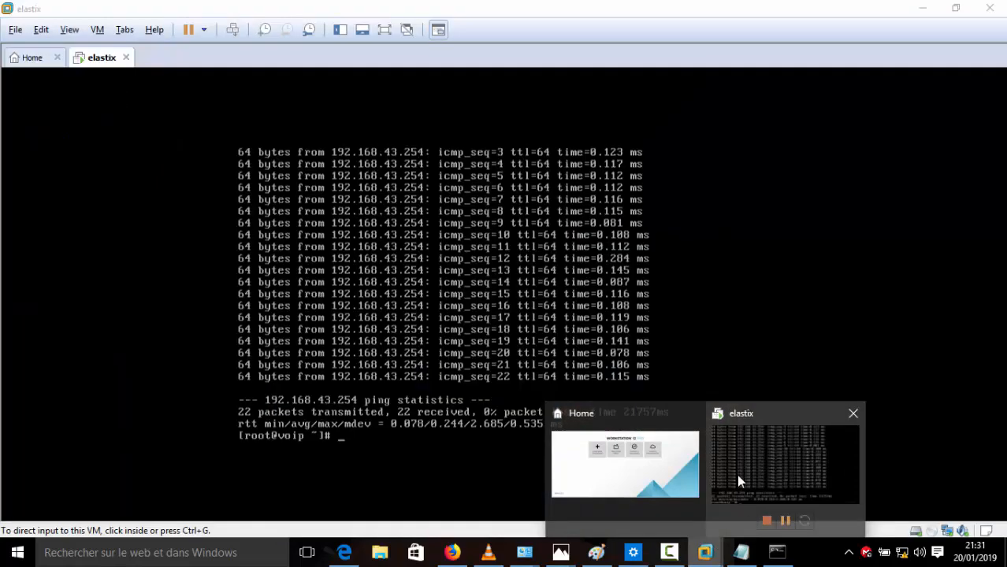
pyautogui.click(738, 481)
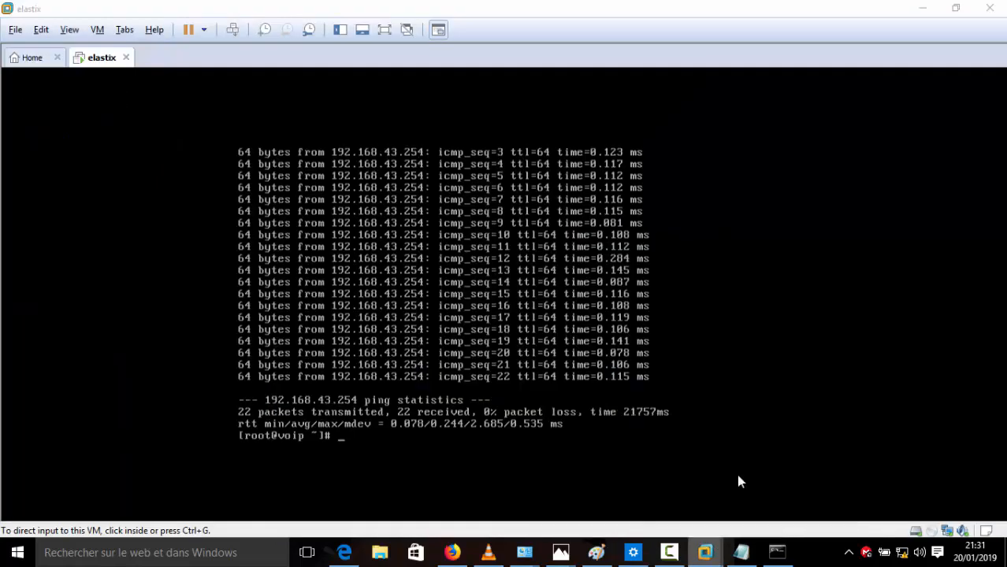
pyautogui.click(450, 447)
pyautogui.write('ping ')
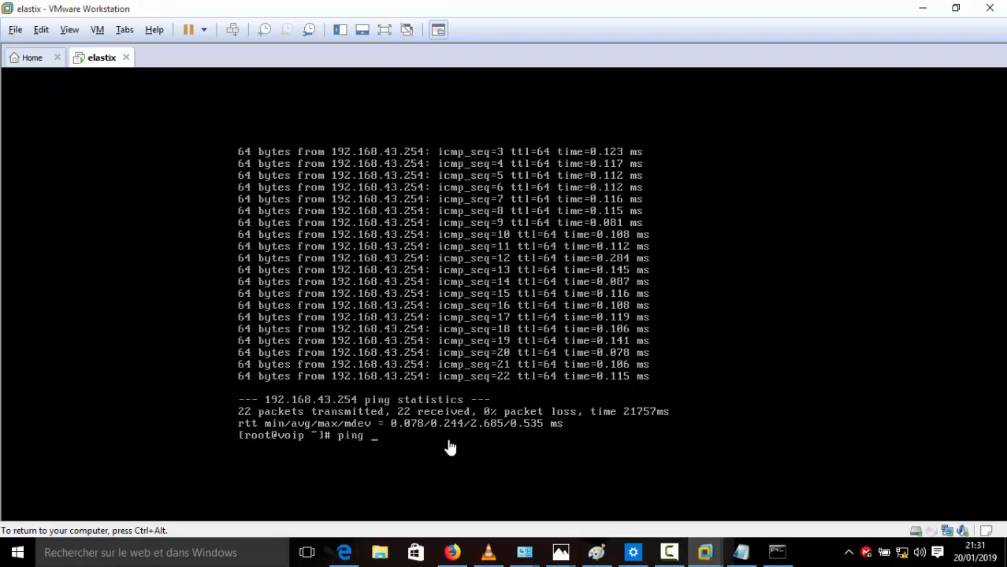
pyautogui.write('192')
pyautogui.press('BackSpace')
pyautogui.press('BackSpace')
pyautogui.press('BackSpace')
pyautogui.write('192.168.43.127')
pyautogui.press('Return')
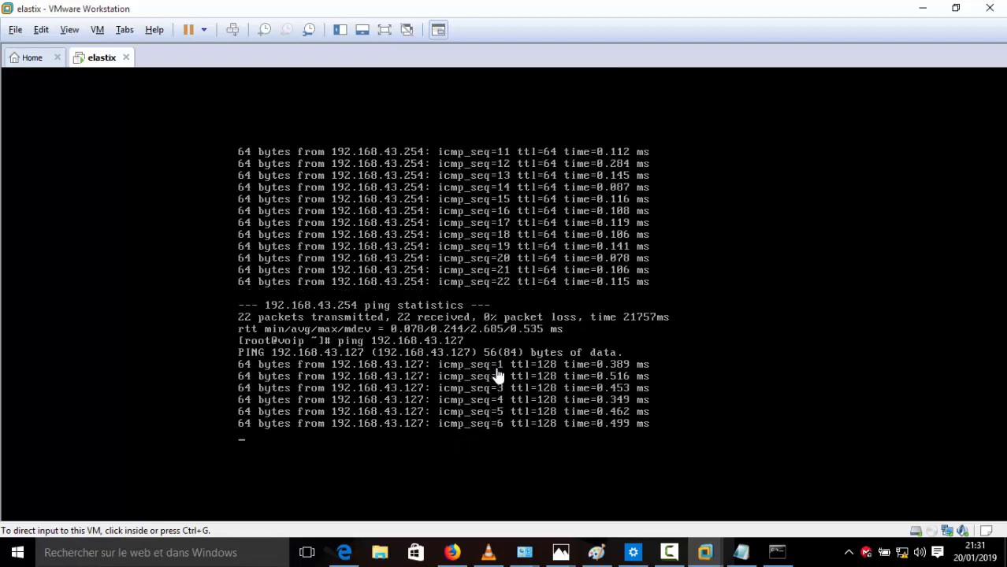
# Step: Bring the Command Prompt window back to the front while the VM keeps pinging
pyautogui.click(923, 8)
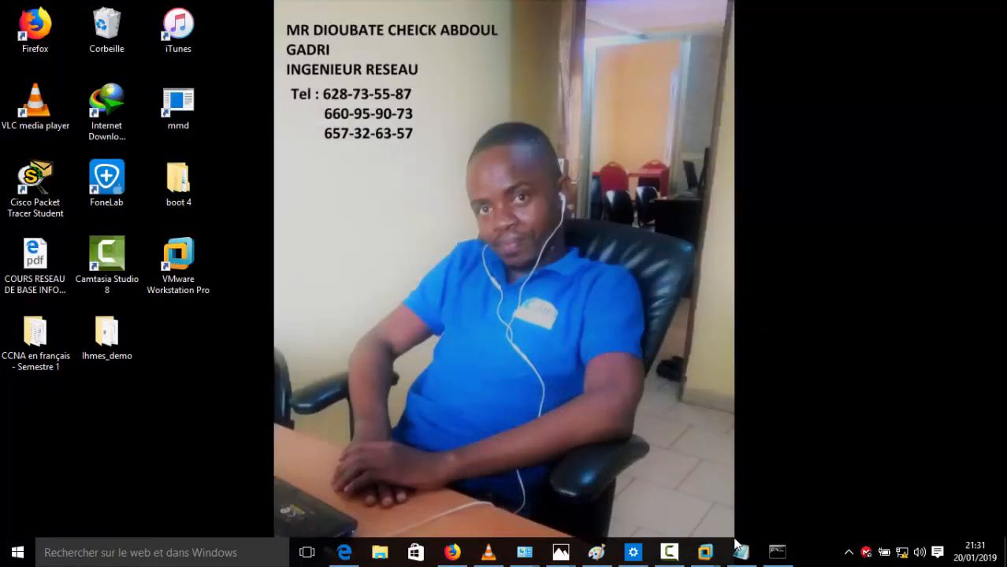
pyautogui.moveTo(717, 555)
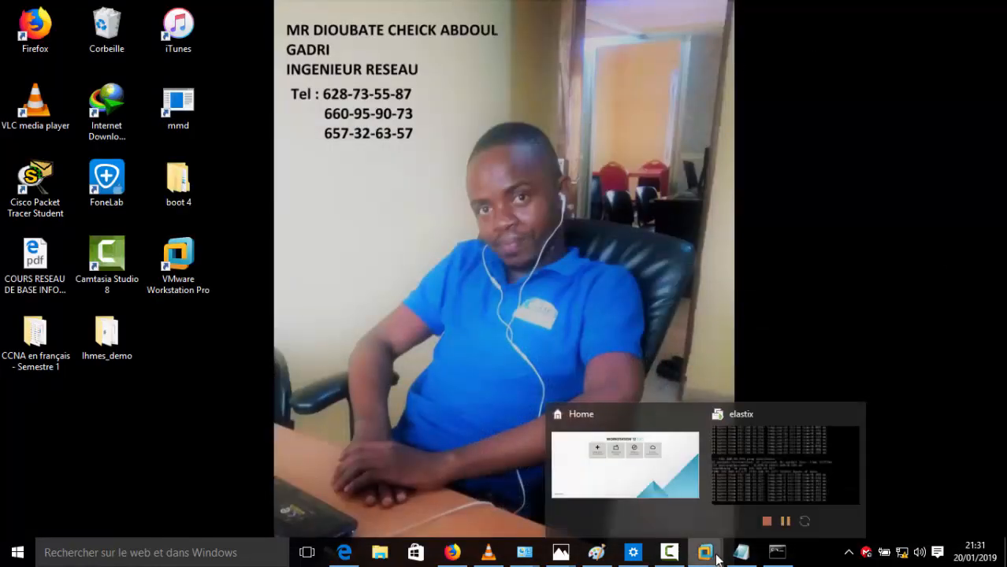
pyautogui.click(746, 470)
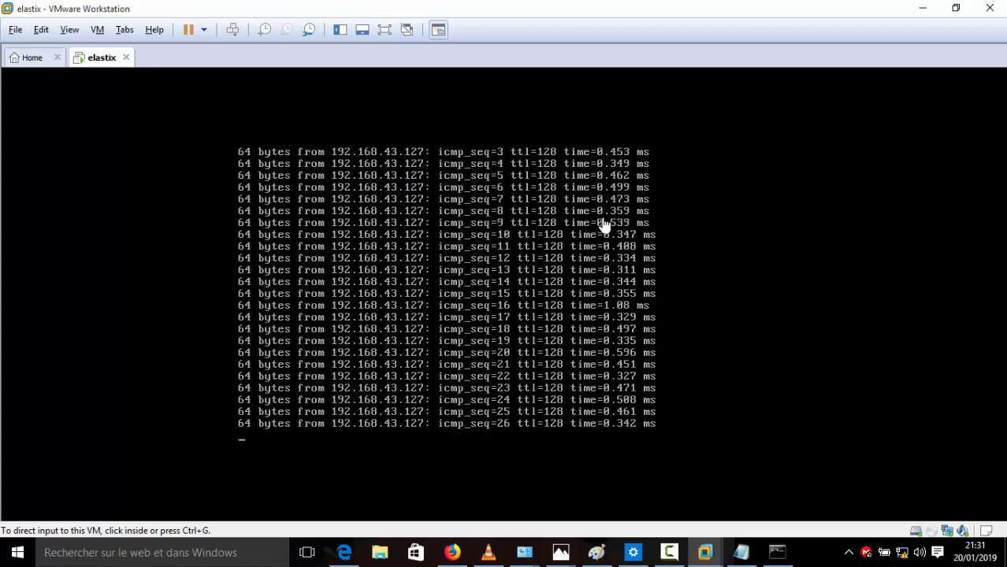
pyautogui.click(776, 552)
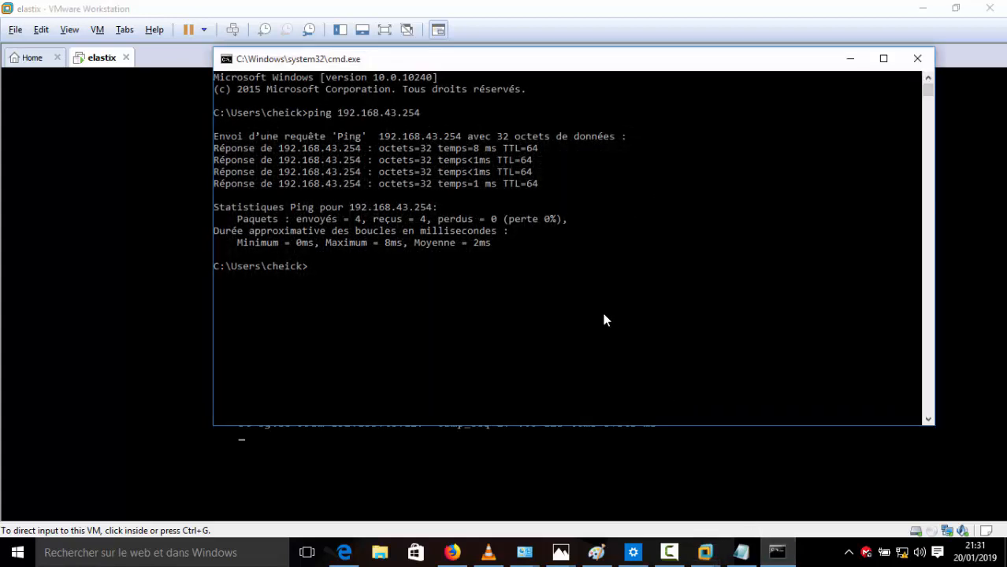
# Step: Rerun ping 192.168.43.254 from history, confirm 4 of 4 replies, then minimize the console
pyautogui.click(564, 293)
pyautogui.press('Up')
pyautogui.press('Return')
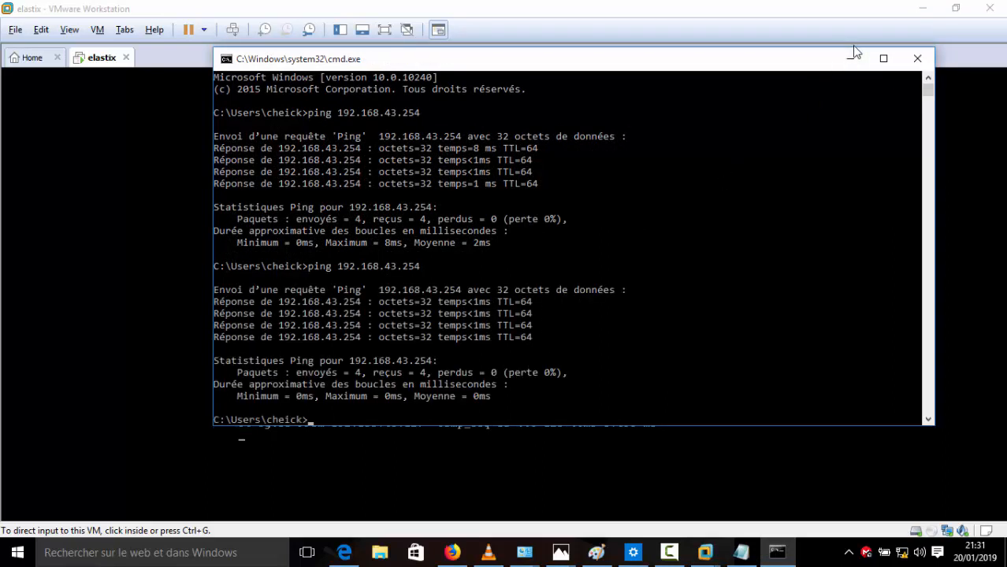
pyautogui.scroll(-1, 712, 142)
pyautogui.moveTo(421, 234); pyautogui.dragTo(406, 237)
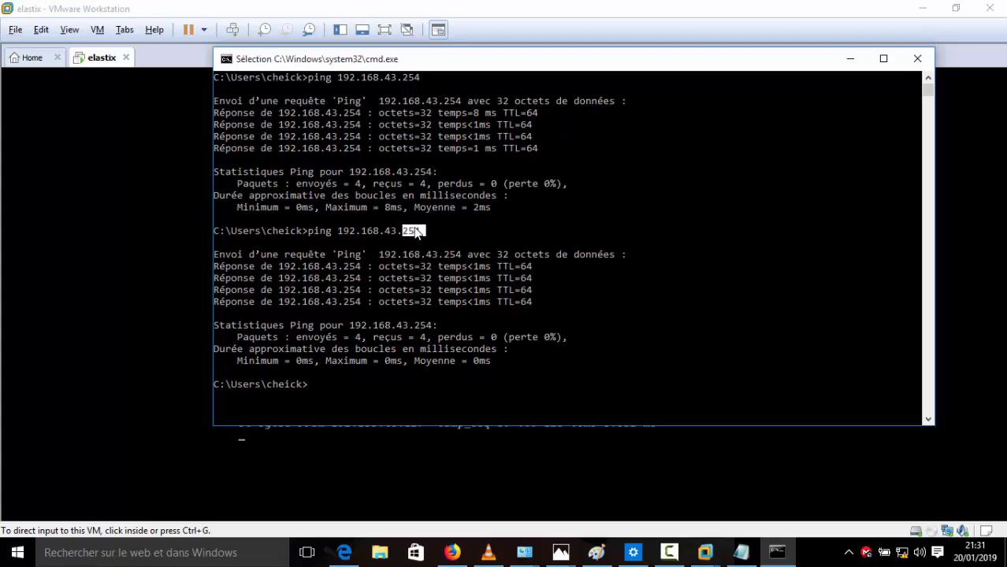
pyautogui.moveTo(434, 58); pyautogui.dragTo(451, 50)
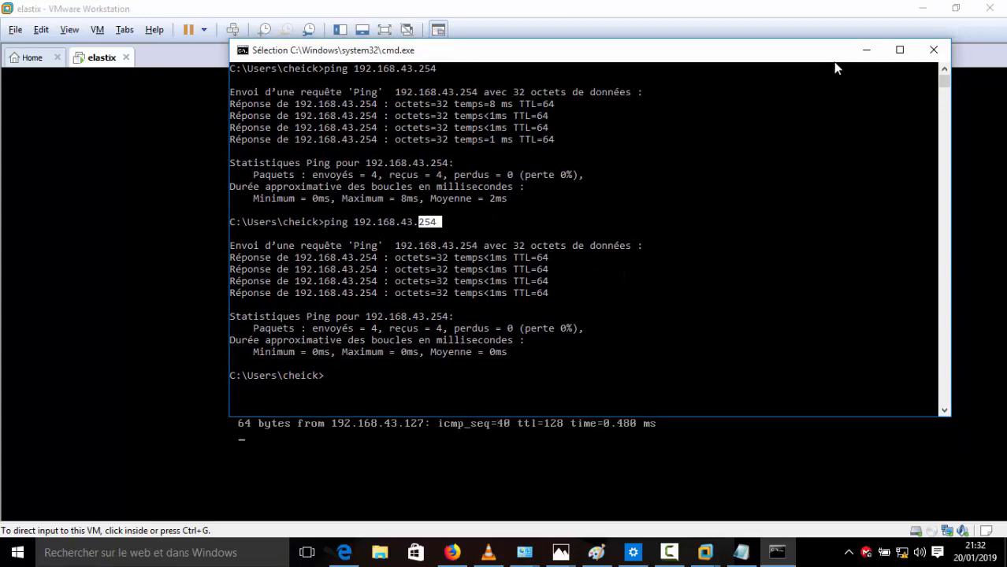
pyautogui.click(866, 49)
pyautogui.click(431, 291)
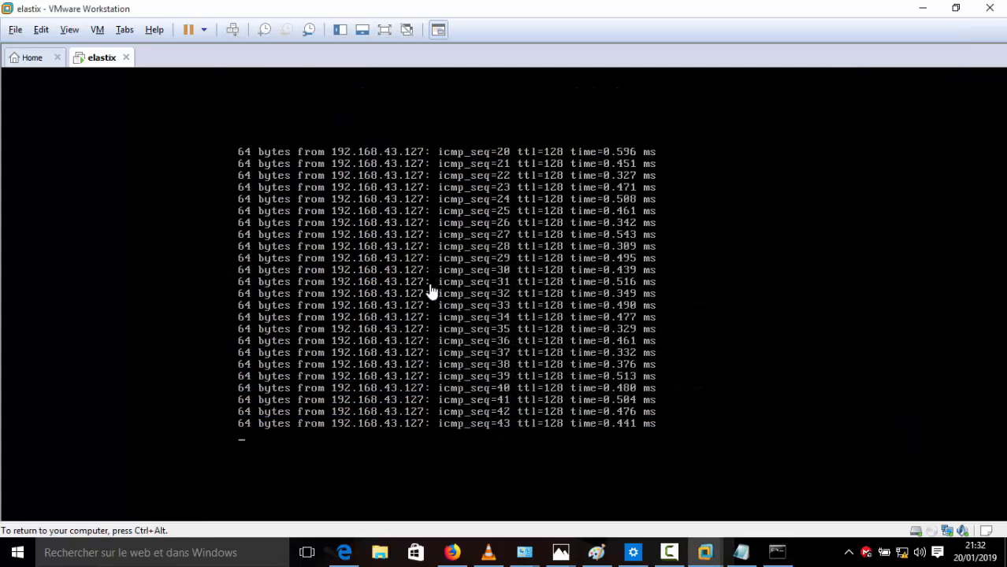
# Step: Stop the VM's ping with Ctrl+C, showing 47 sent, 47 received, 0% loss, and release input
pyautogui.hotkey('ctrl', 'alt')
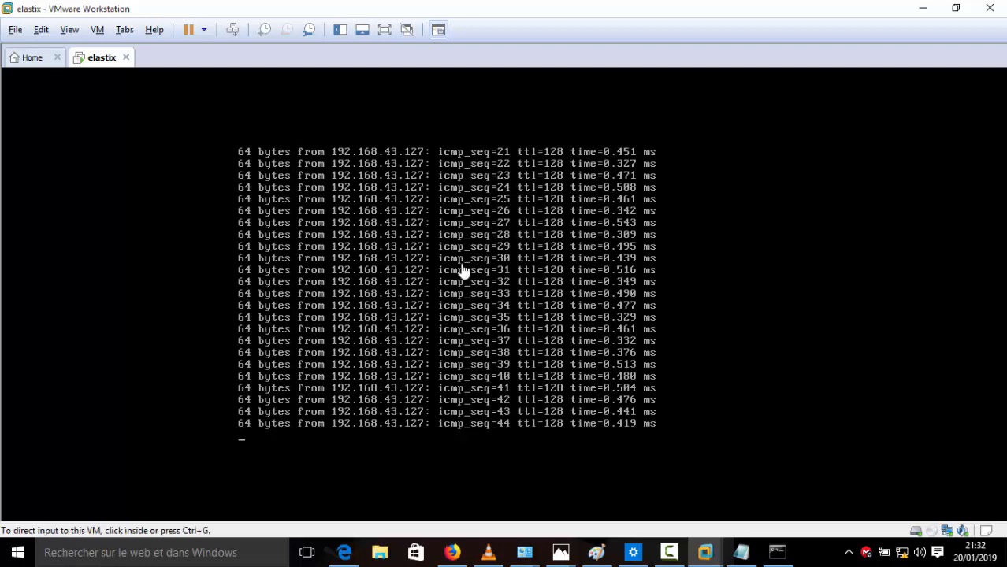
pyautogui.click(524, 323)
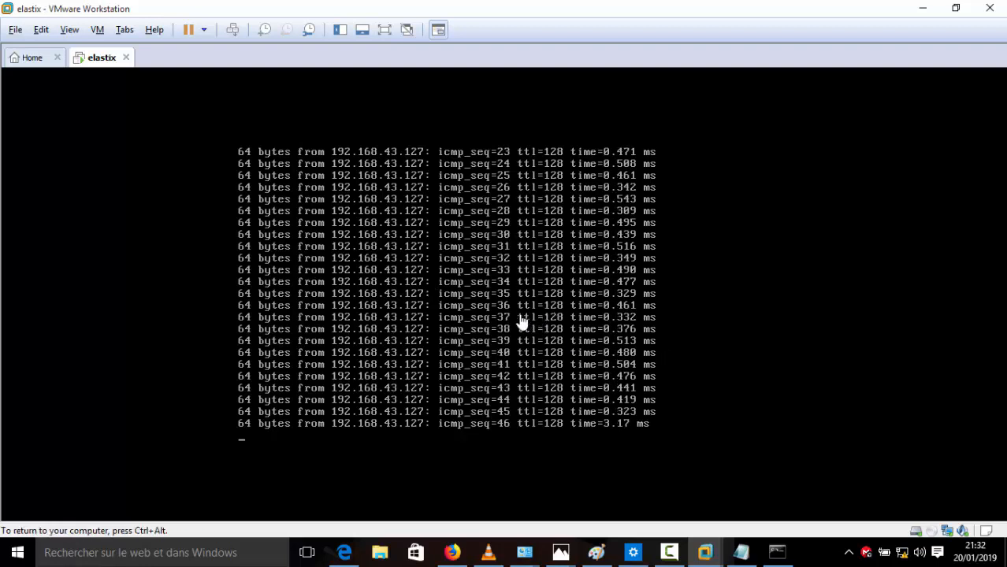
pyautogui.hotkey('ctrl', 'c')
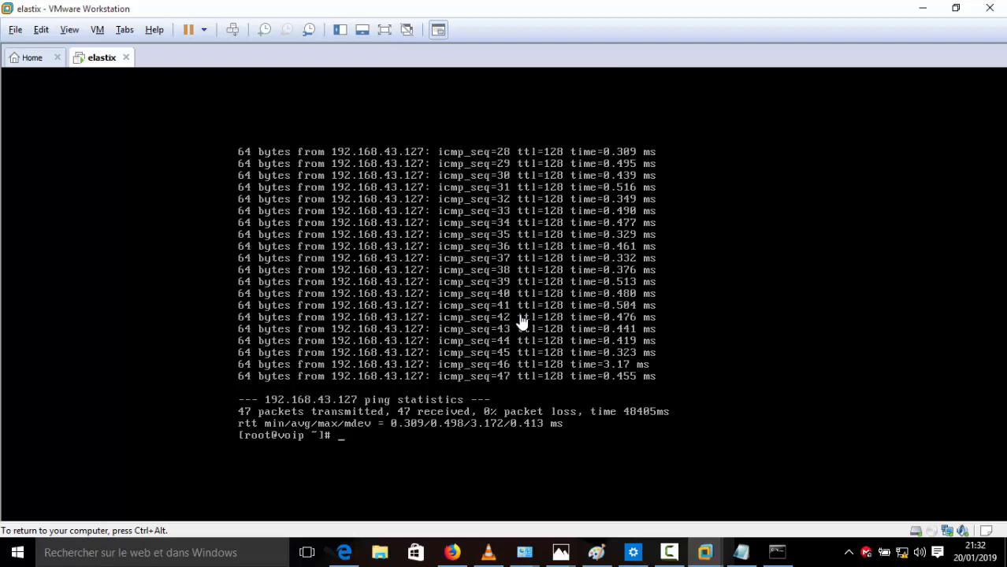
pyautogui.hotkey('ctrl', 'alt')
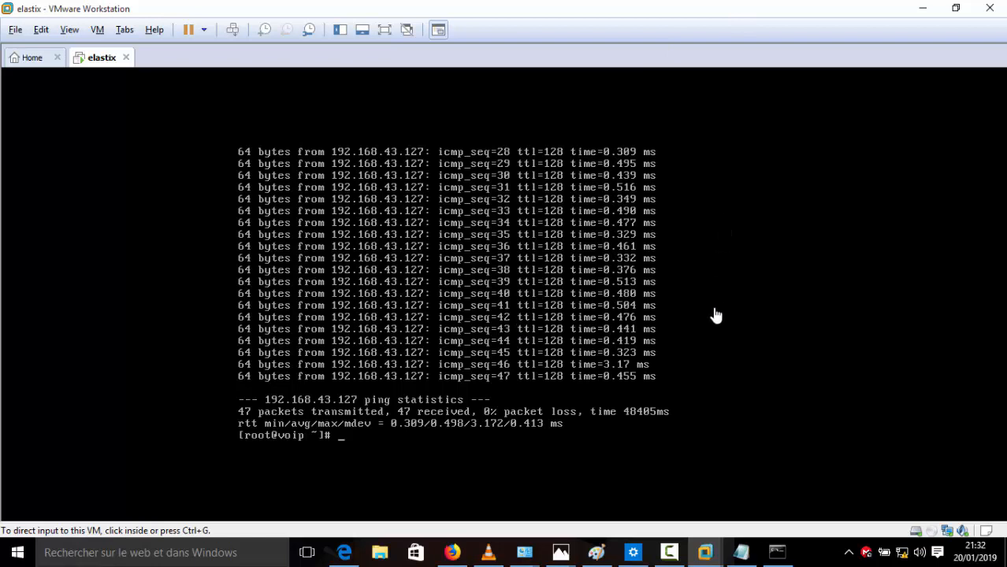